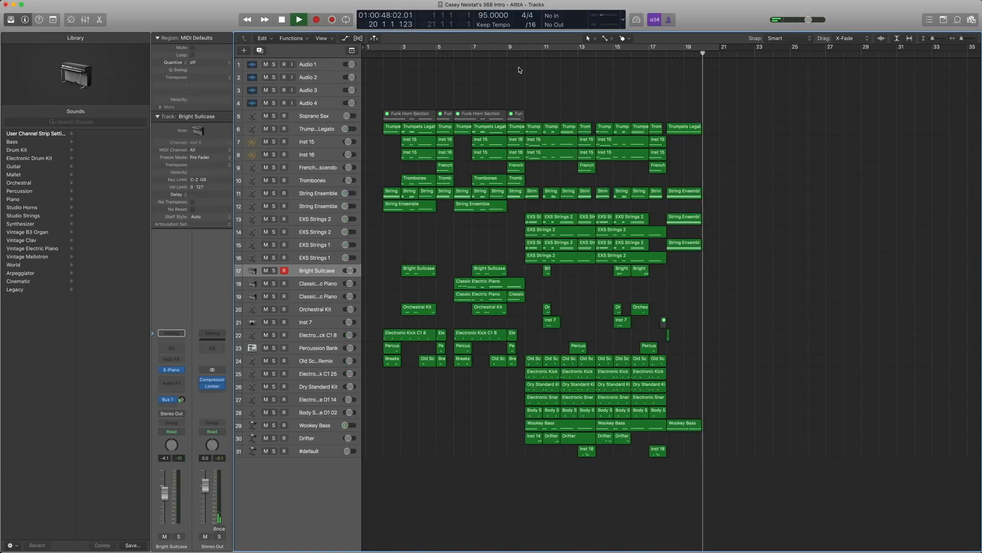
# Stop playback, return the playhead to bar 2, and select the Trumpets Legato track with its EXS24 instrument patches shown
pyautogui.press('space')
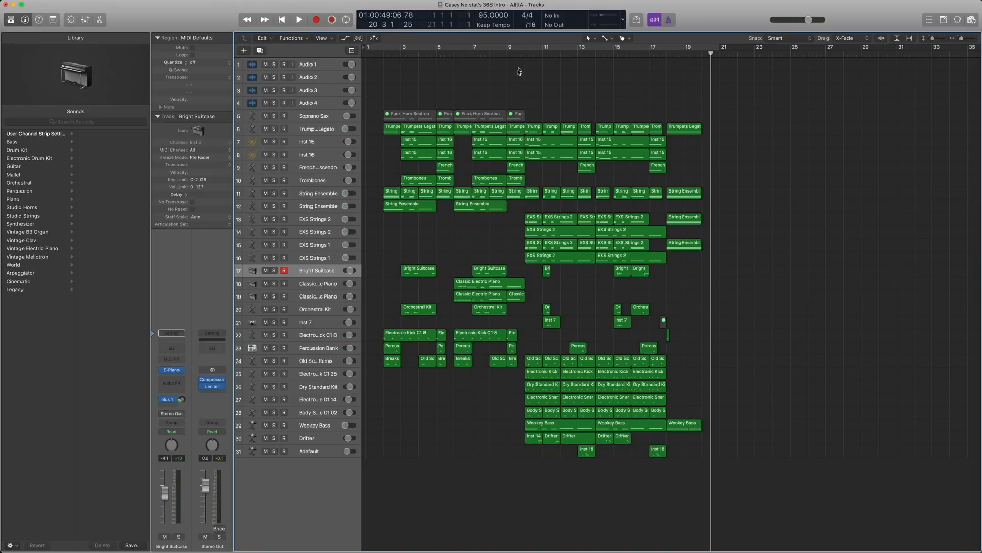
pyautogui.click(382, 55)
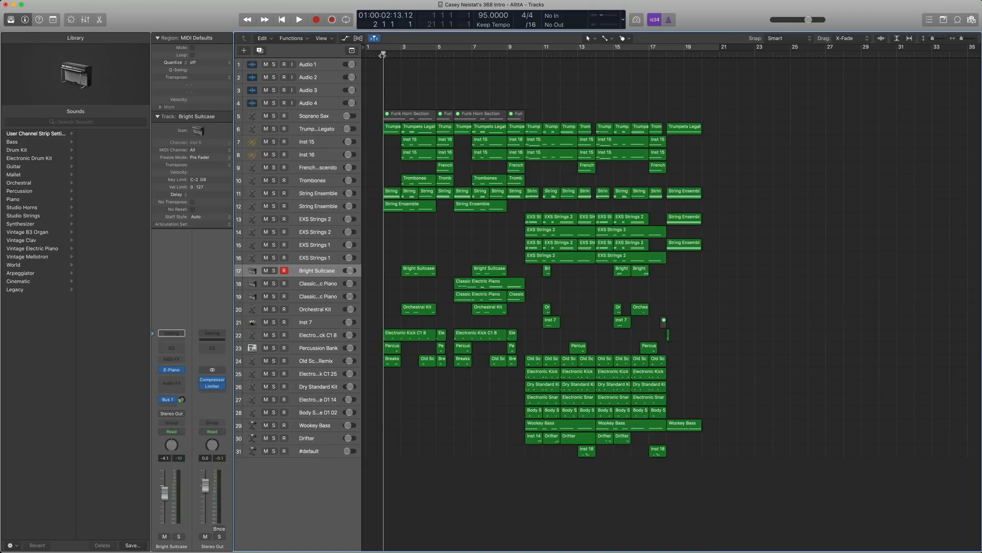
pyautogui.click(313, 117)
pyautogui.click(313, 131)
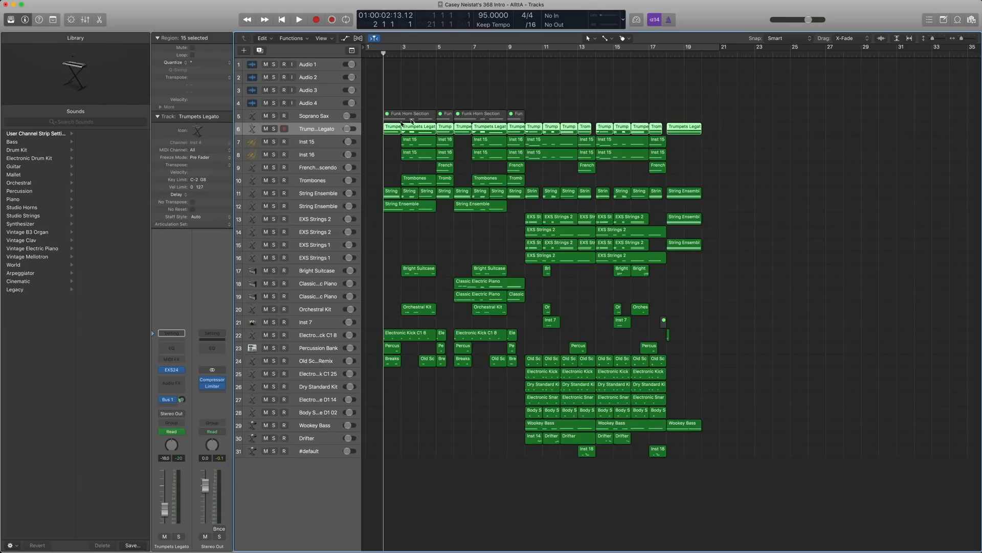
pyautogui.click(152, 372)
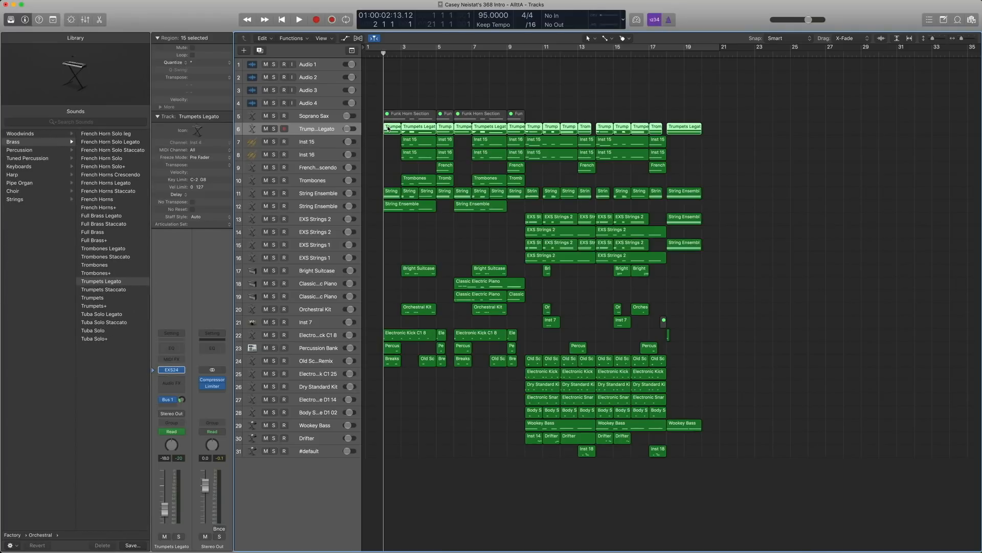
# Open the Trumpets Legato regions in the Piano Roll and look over their notes
pyautogui.doubleClick(388, 128)
pyautogui.scroll(-8, 513, 472)
pyautogui.scroll(4, 498, 469)
pyautogui.scroll(-3, 498, 469)
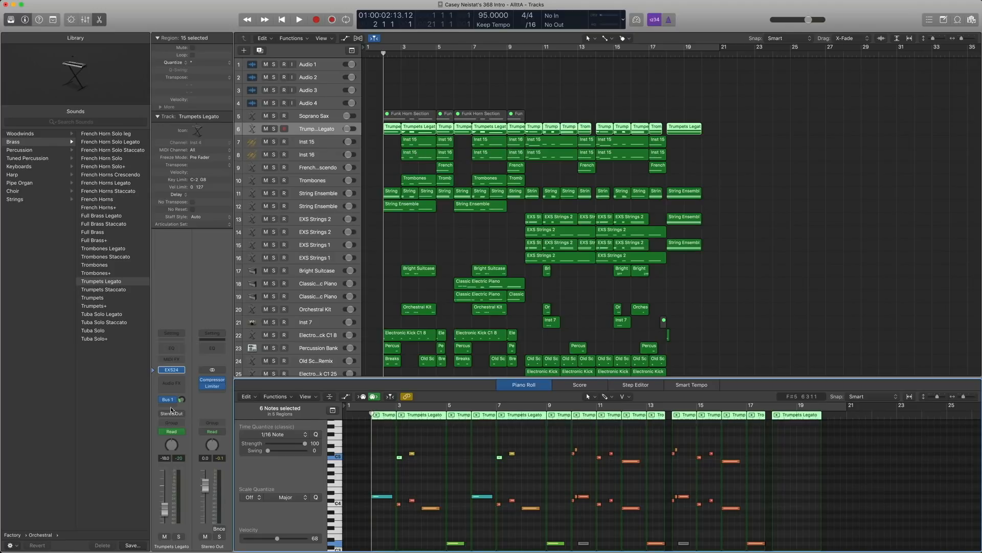
# Inspect the Space Designer reverb on the Trumpets Legato track's Bus 1 send, including its Medium Spaces room presets
pyautogui.click(169, 401)
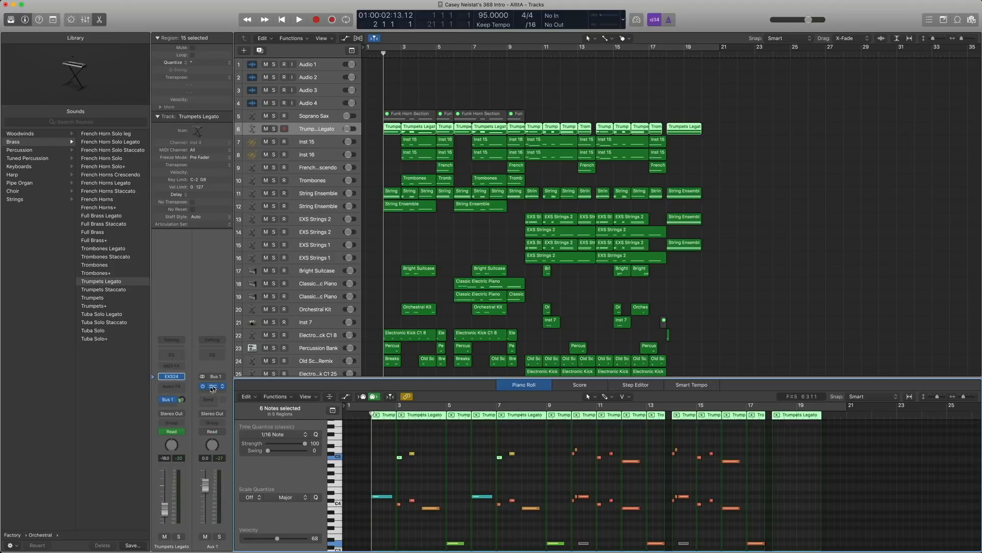
pyautogui.click(213, 387)
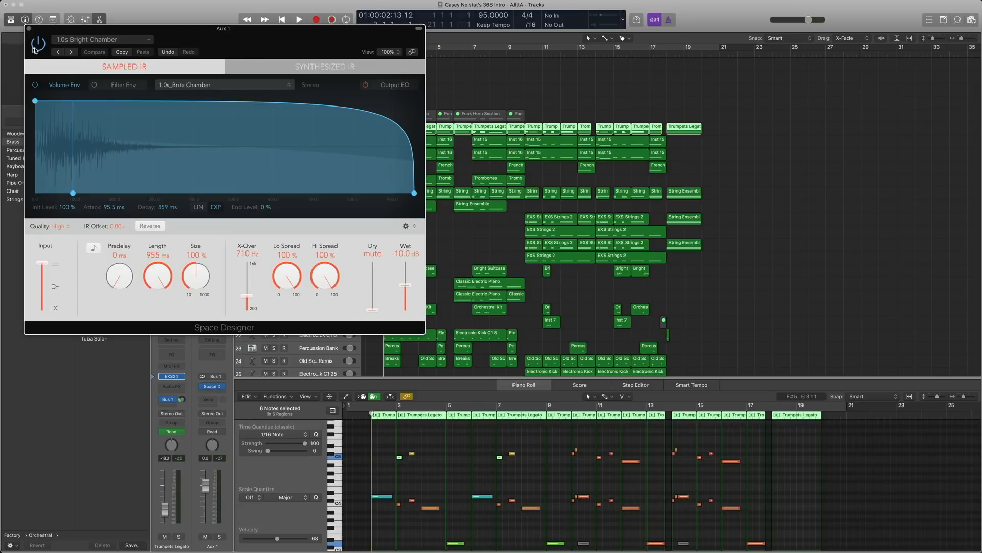
pyautogui.click(110, 45)
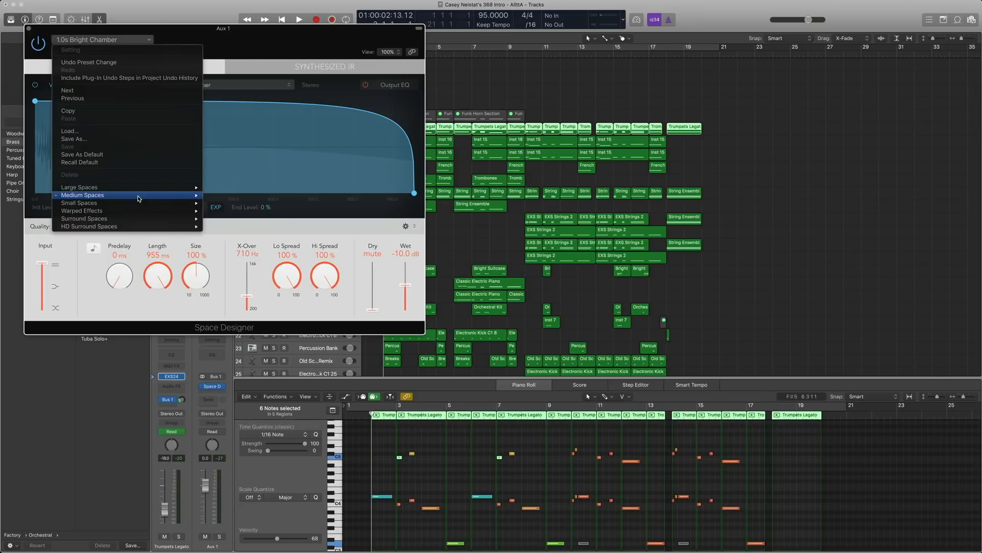
pyautogui.moveTo(140, 198)
pyautogui.moveTo(219, 199)
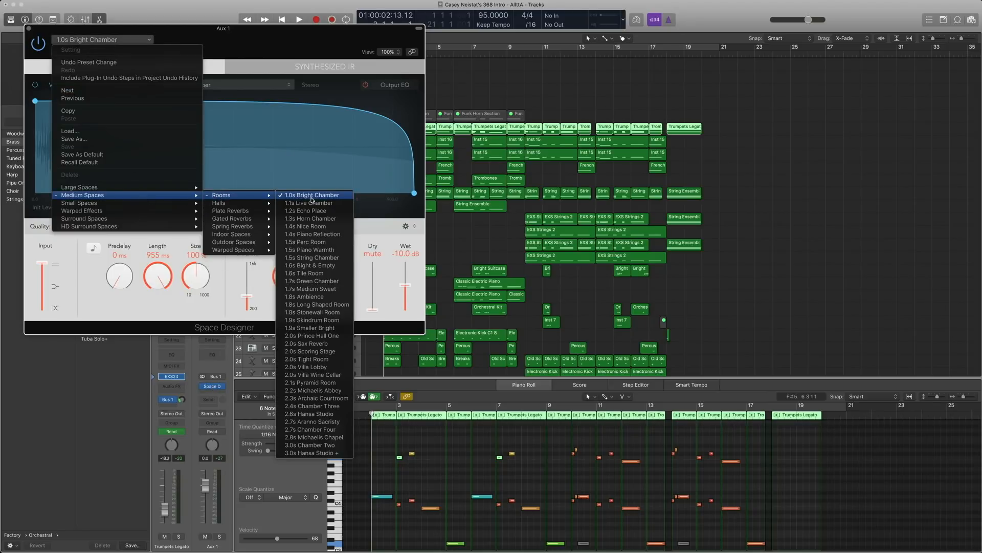
pyautogui.click(384, 225)
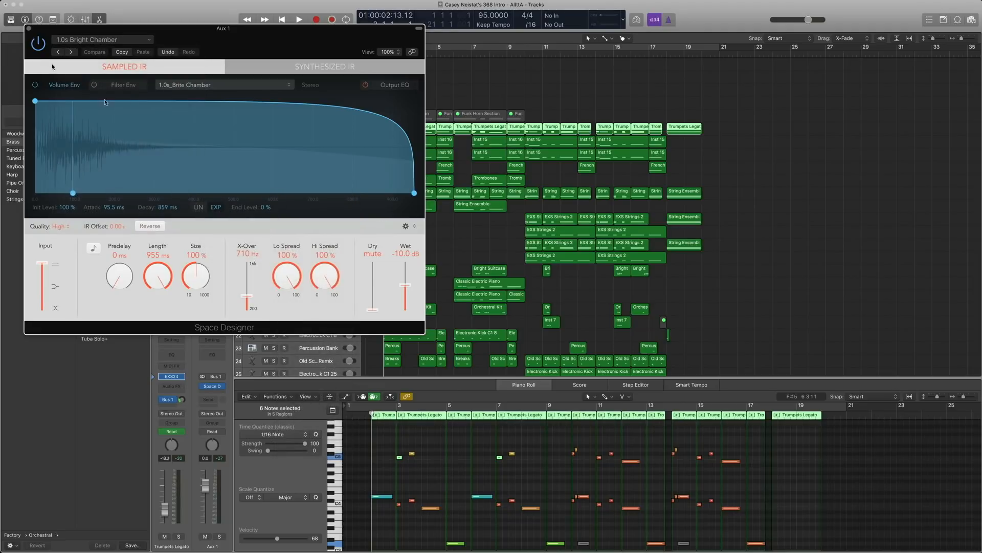
pyautogui.click(28, 29)
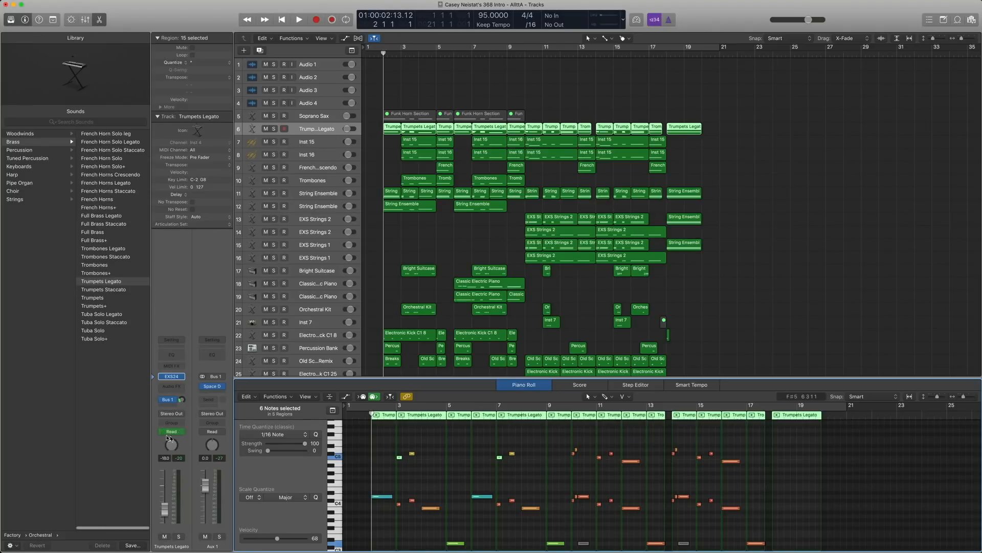
# Show the Piano Roll's automation lane and briefly display the tracks' volume automation curves
pyautogui.press('a')
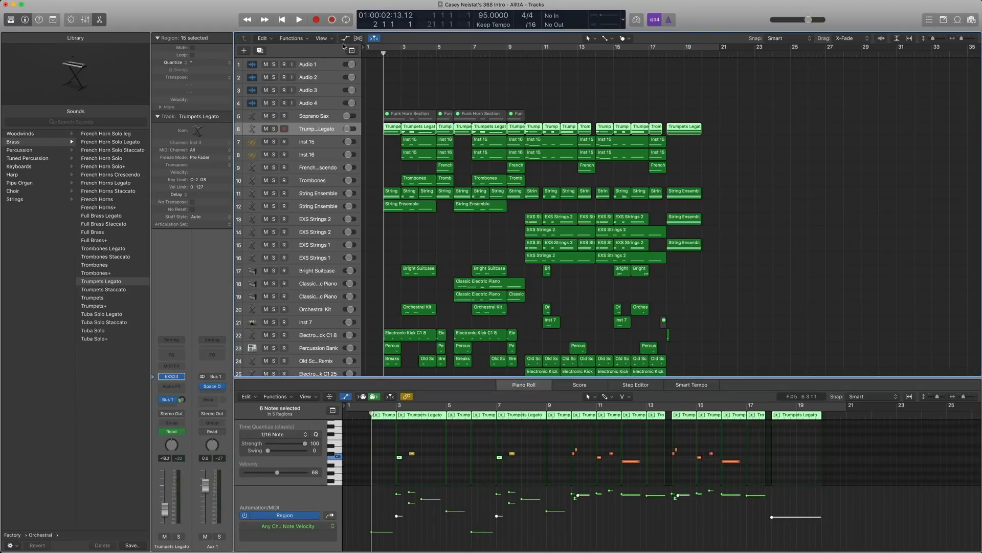
pyautogui.click(345, 39)
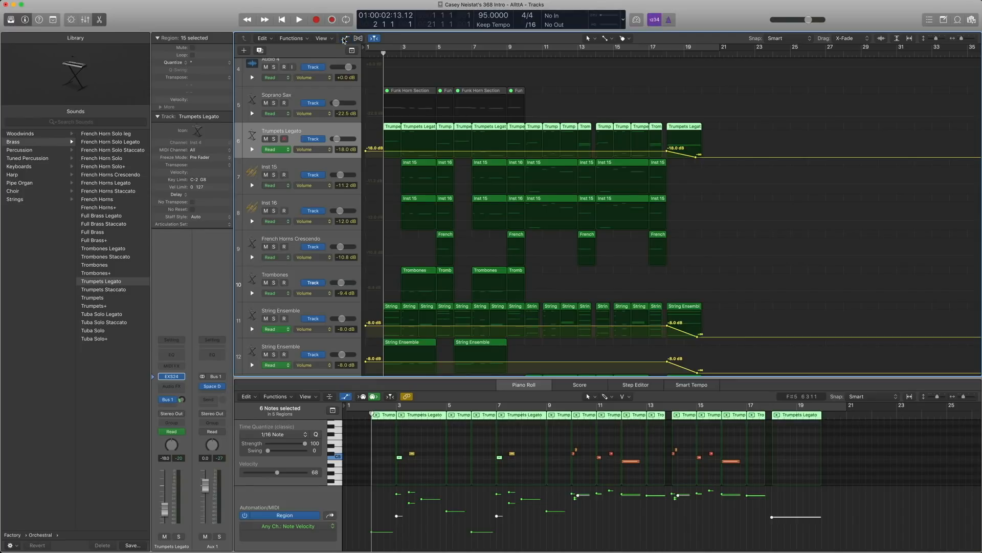
pyautogui.click(345, 39)
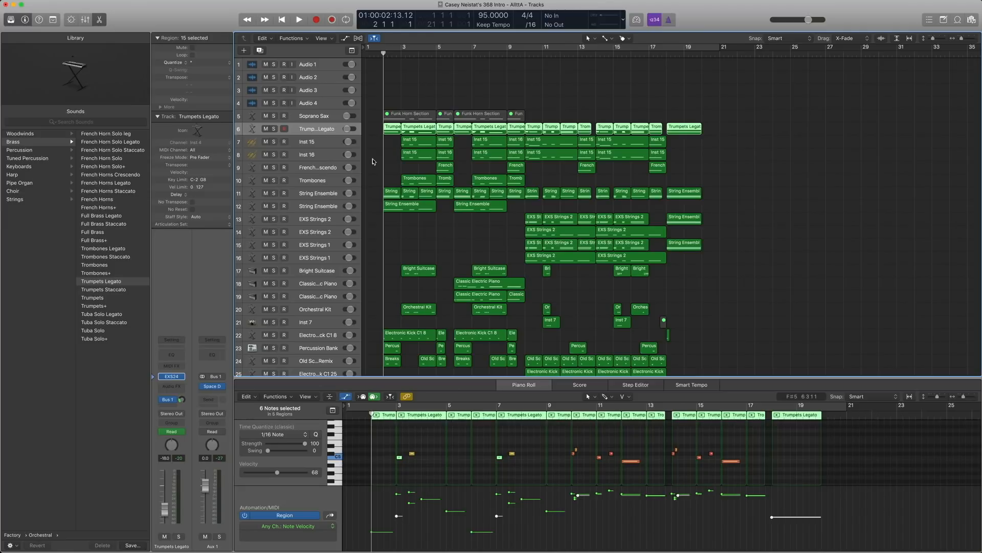
# Solo the Trumpets Legato regions, play them from bar 2 into bar 9, and enlarge the Piano Roll's note area
pyautogui.click(373, 162)
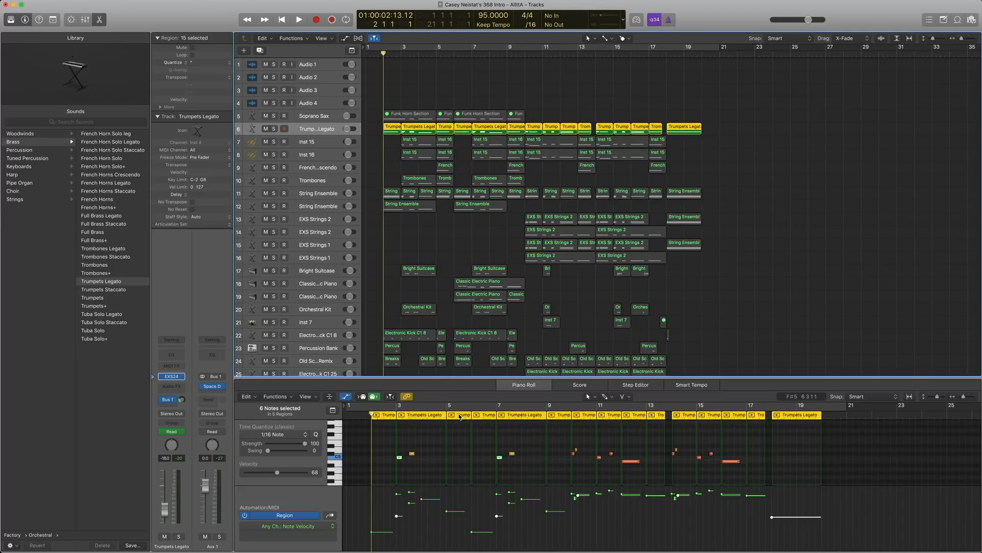
pyautogui.press('space')
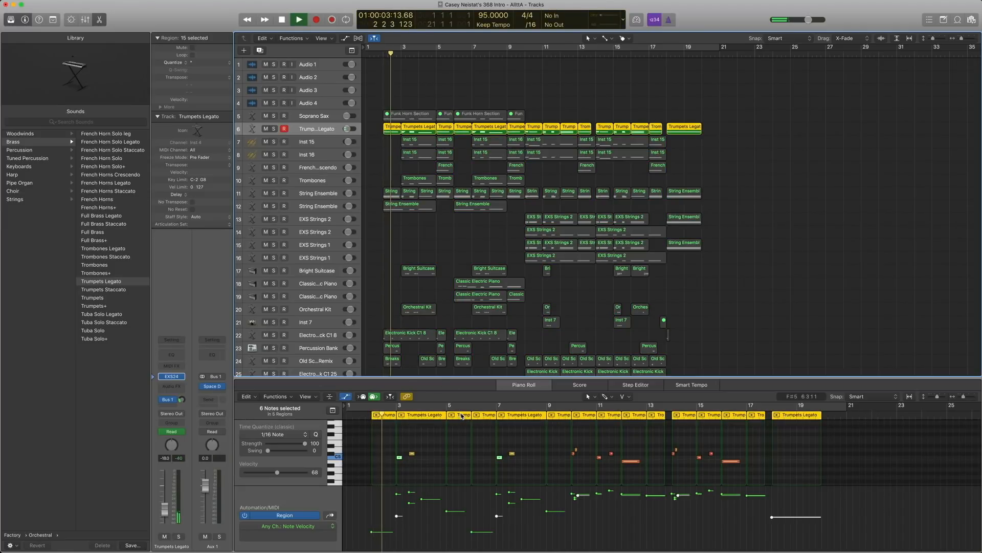
pyautogui.scroll(2, 538, 473)
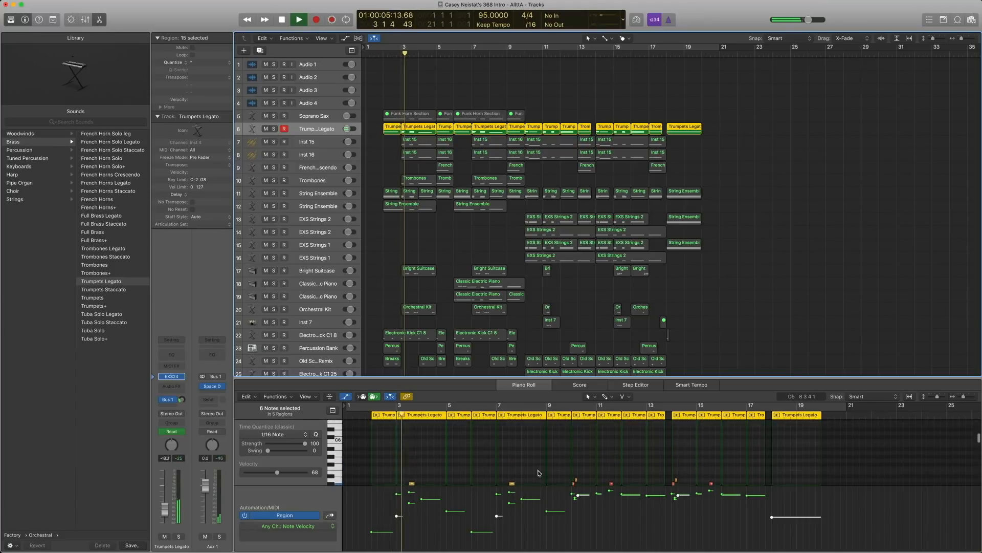
pyautogui.scroll(-1, 538, 473)
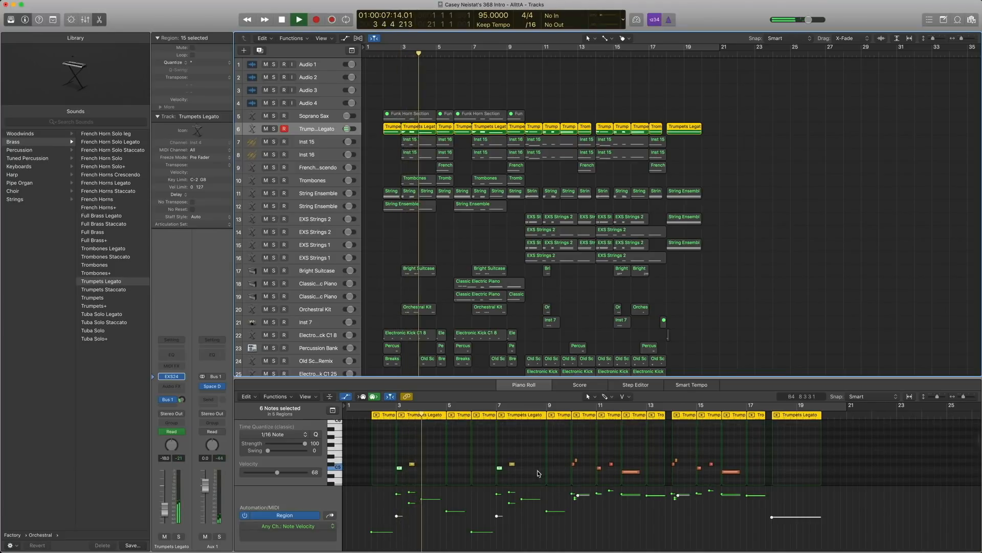
pyautogui.scroll(-3, 538, 473)
pyautogui.scroll(-5, 538, 473)
pyautogui.scroll(4, 538, 473)
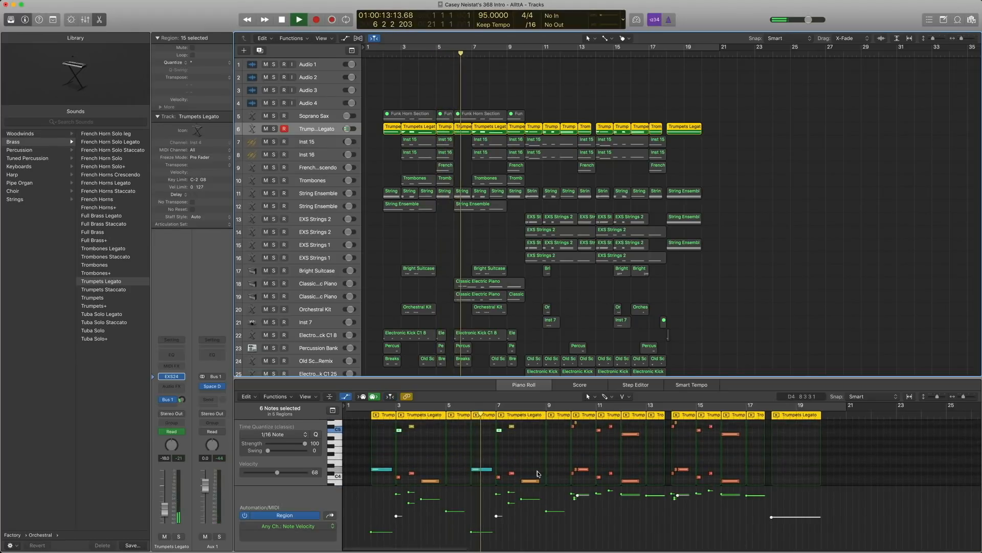
pyautogui.scroll(1, 538, 473)
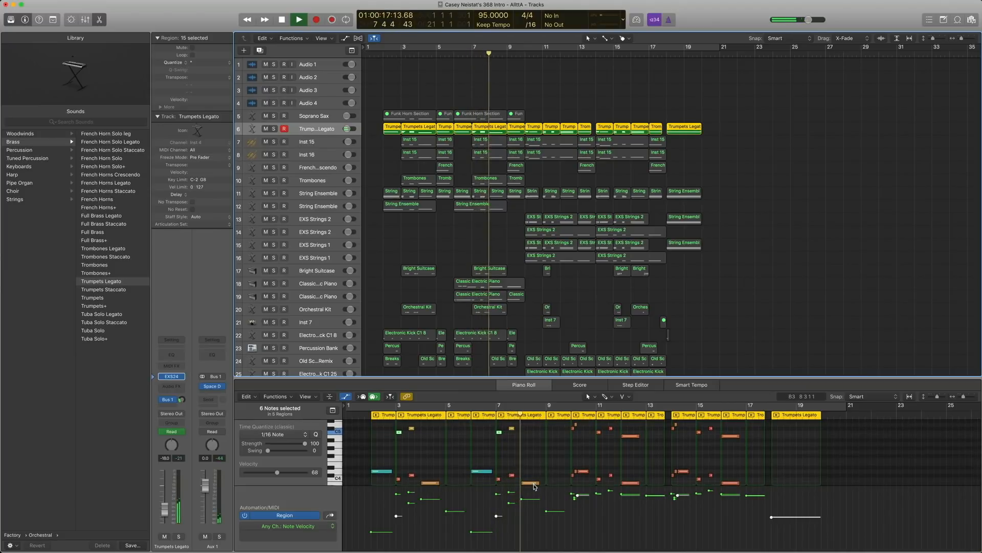
pyautogui.moveTo(532, 486); pyautogui.dragTo(536, 531)
pyautogui.press('space')
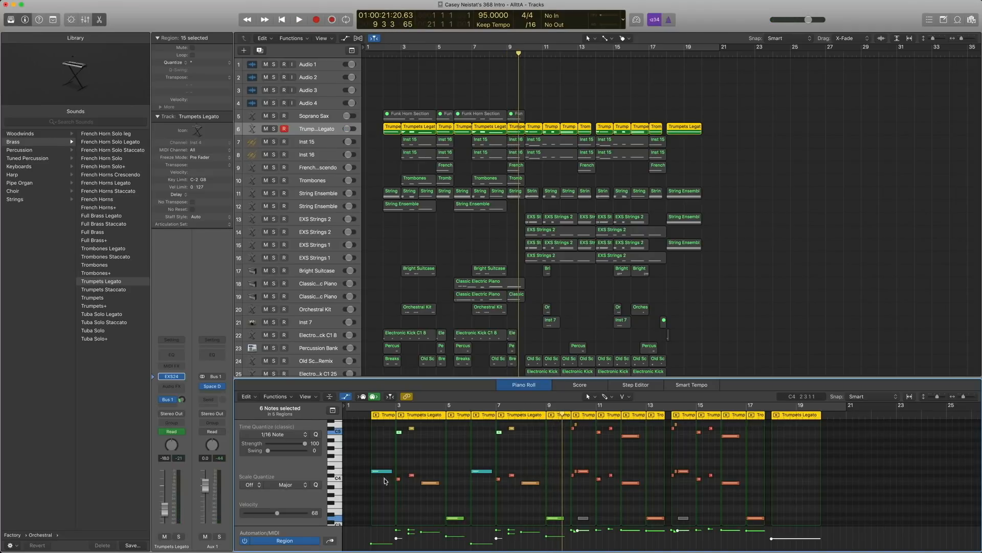
# Clear the note selection and select the two lower short trumpet notes at the start of bar 3
pyautogui.hscroll(1, 381, 132)
pyautogui.hscroll(1, 373, 421)
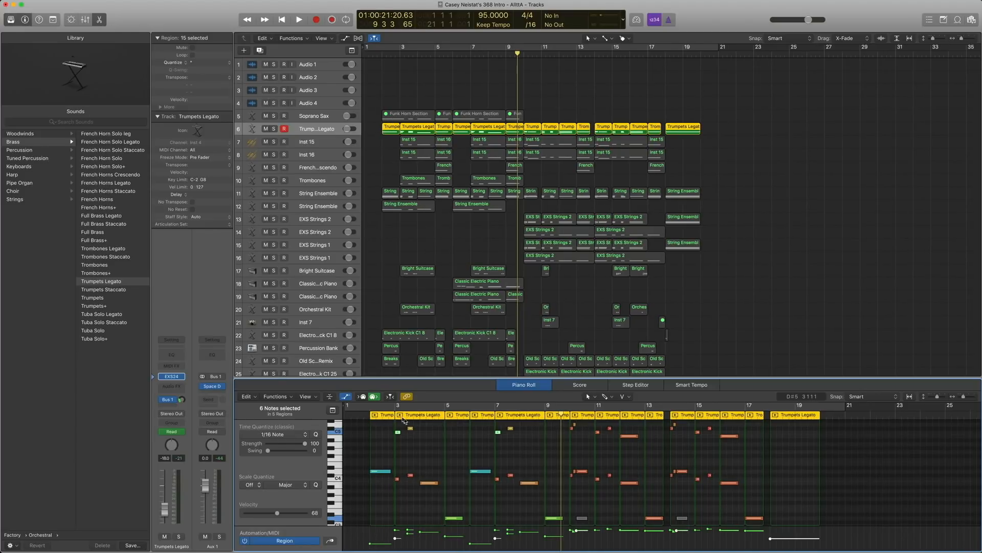
pyautogui.click(410, 497)
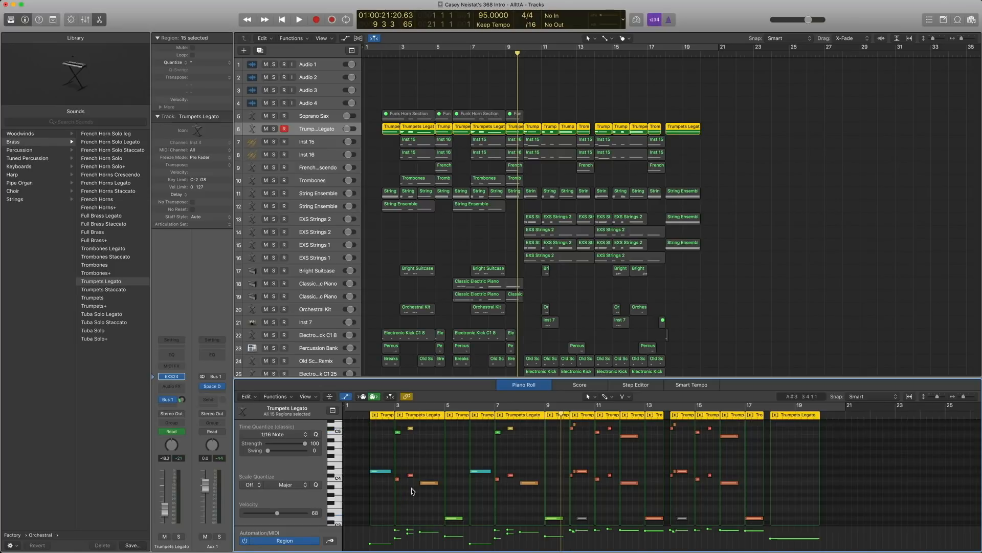
pyautogui.moveTo(416, 498); pyautogui.dragTo(397, 428)
pyautogui.click(406, 444)
pyautogui.moveTo(412, 505); pyautogui.dragTo(397, 472)
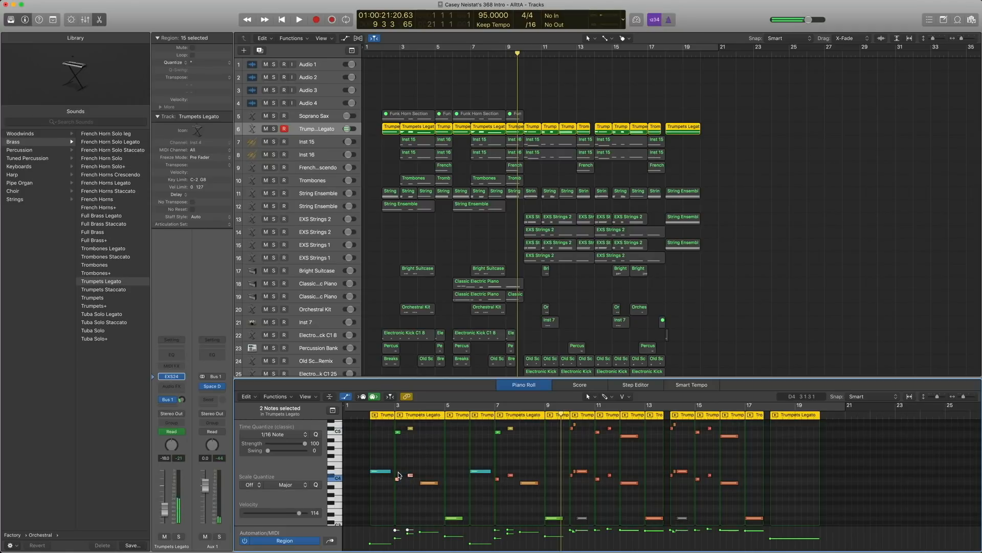
# Select the Inst 15 track and inspect its Studio Horns instrument settings
pyautogui.click(325, 142)
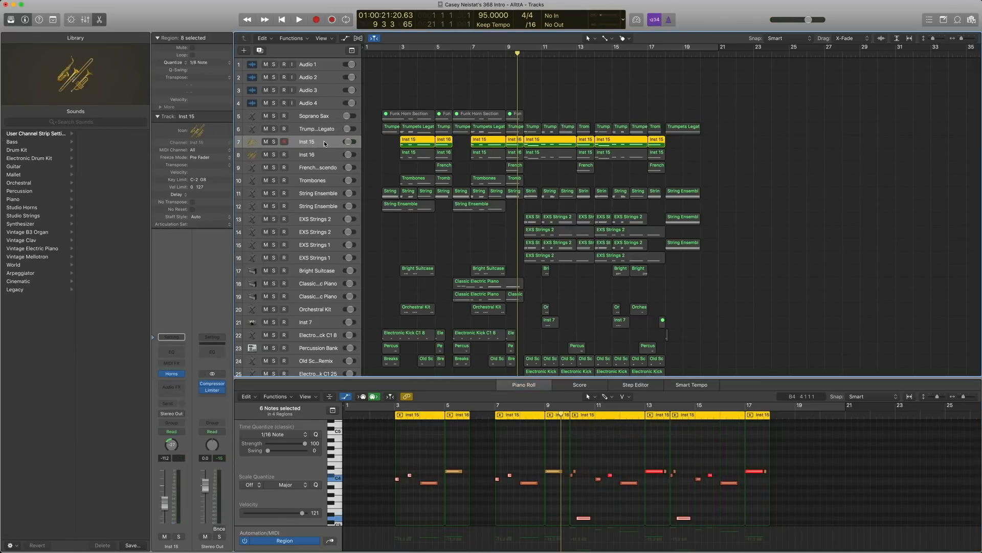
pyautogui.click(182, 374)
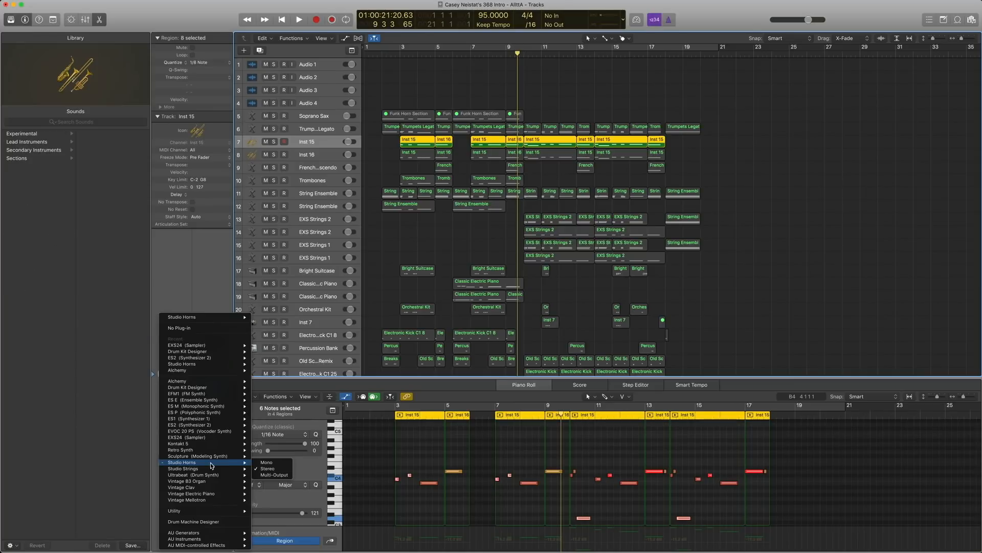
pyautogui.click(193, 285)
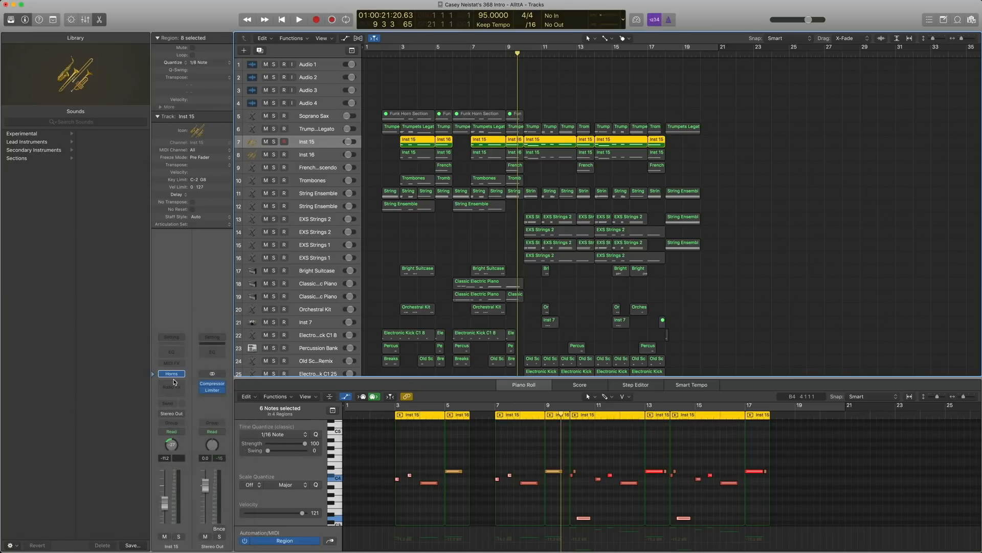
pyautogui.click(171, 374)
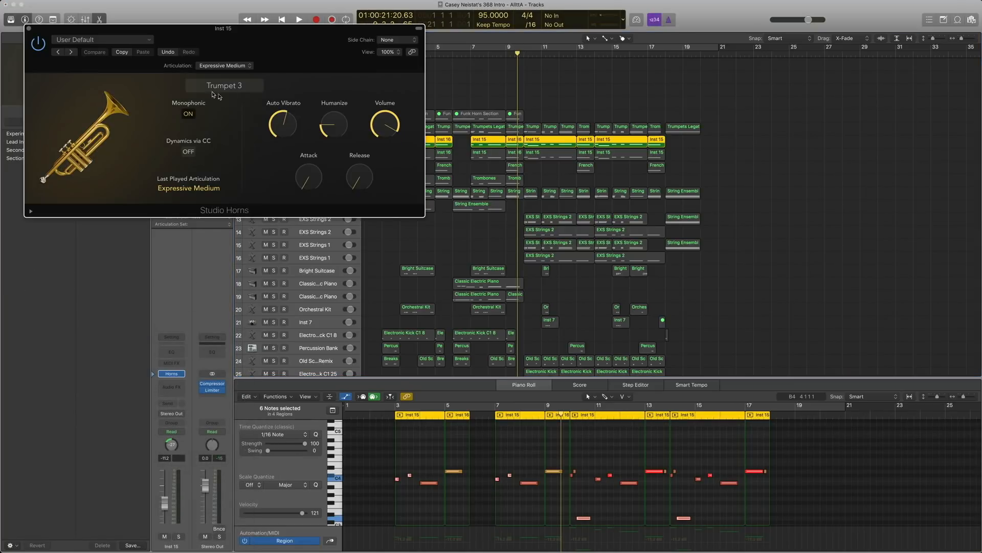
pyautogui.click(29, 29)
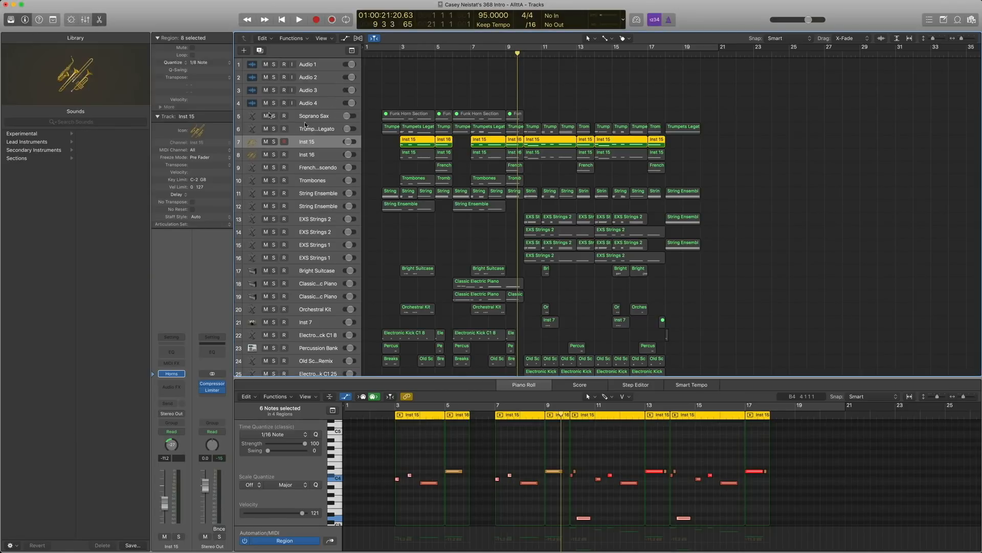
# Select the Inst 16 track and inspect its Studio Horns instrument settings
pyautogui.click(321, 156)
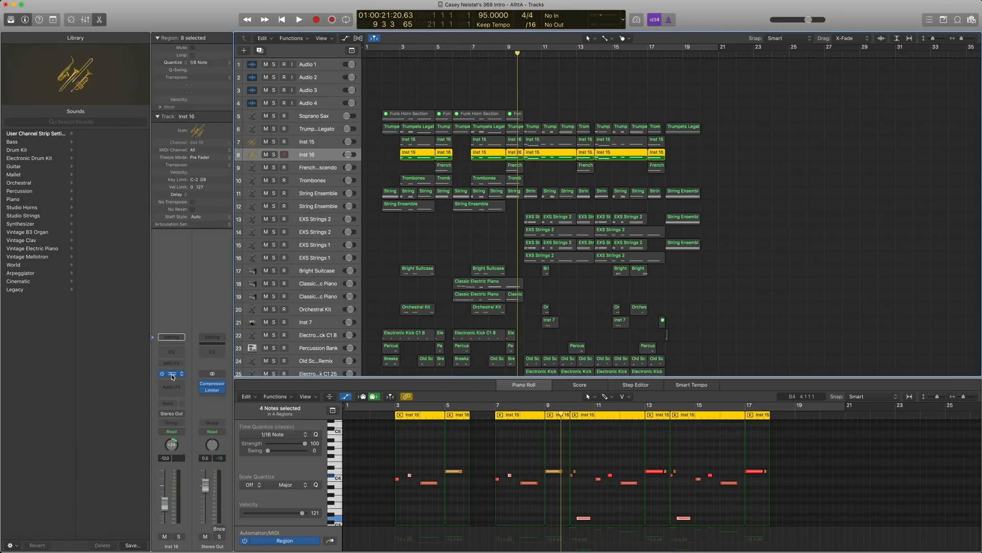
pyautogui.click(171, 373)
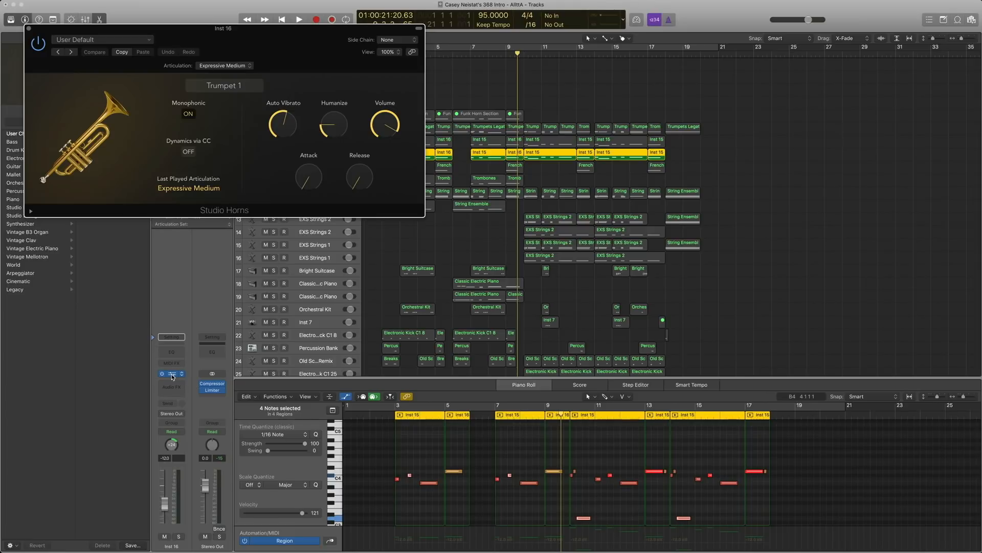
pyautogui.click(29, 29)
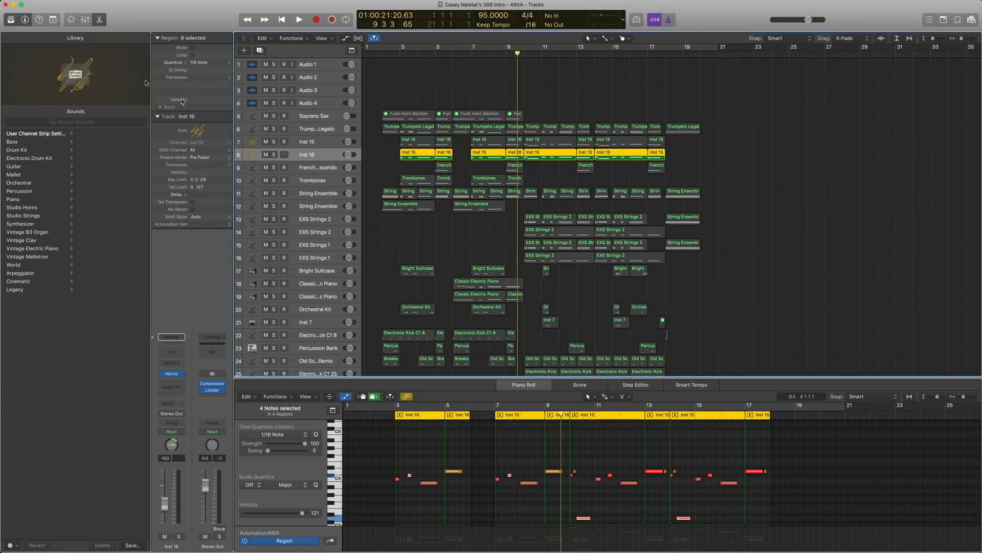
# Compare the Inst 15 and Inst 16 channel strips and select all regions on both tracks for soloing
pyautogui.click(320, 143)
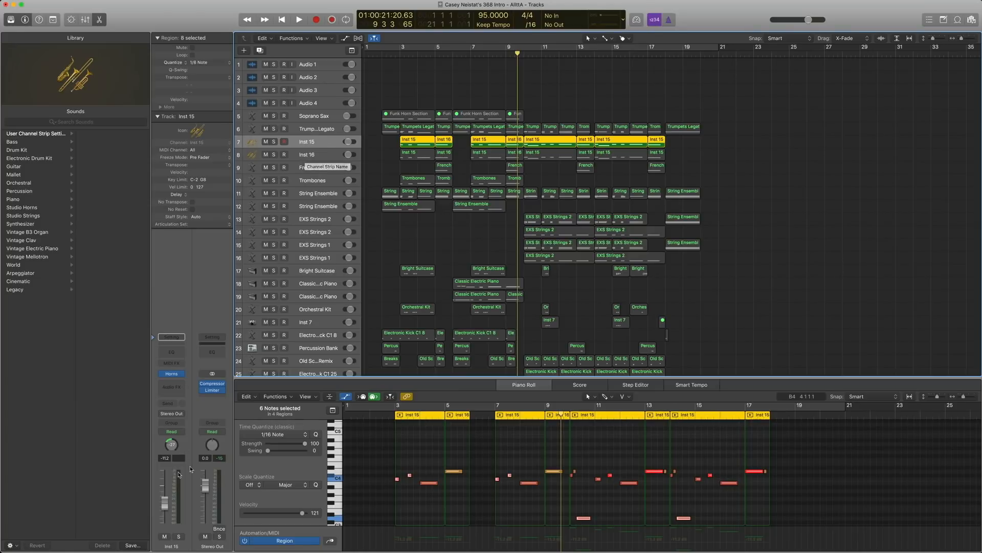
pyautogui.click(313, 155)
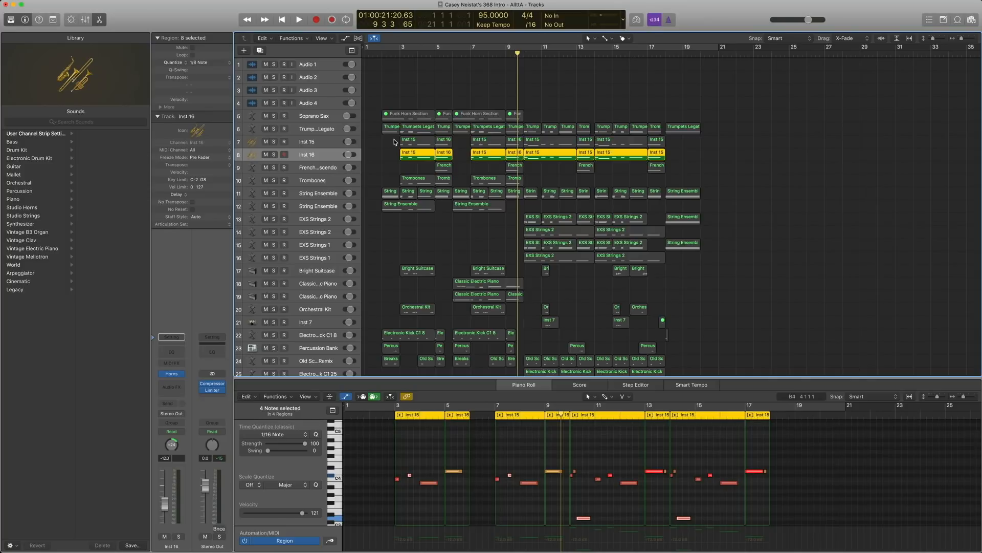
pyautogui.moveTo(390, 145); pyautogui.dragTo(670, 159)
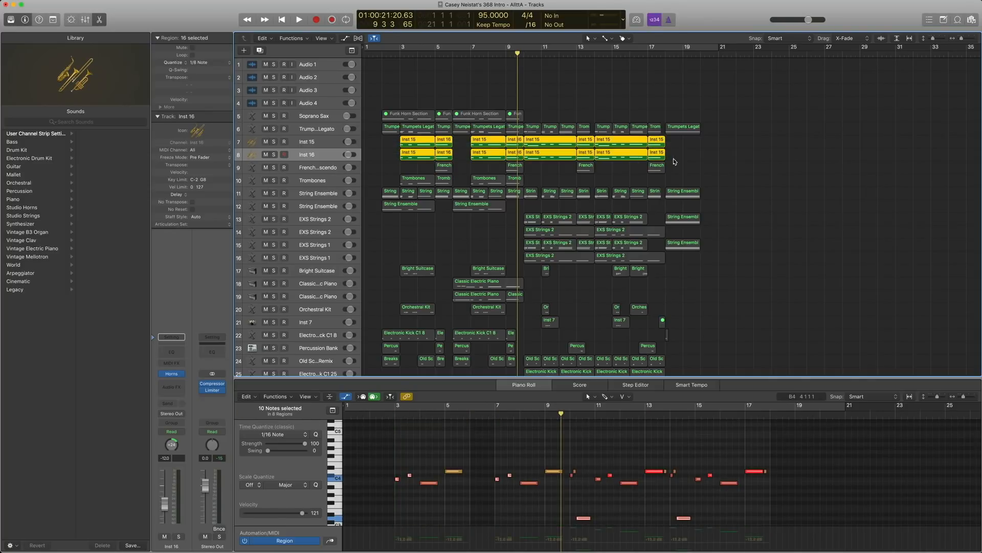
# Play the soloed Inst 15 and Inst 16 regions from bar 3 and turn solo off again
pyautogui.hscroll(1, 406, 64)
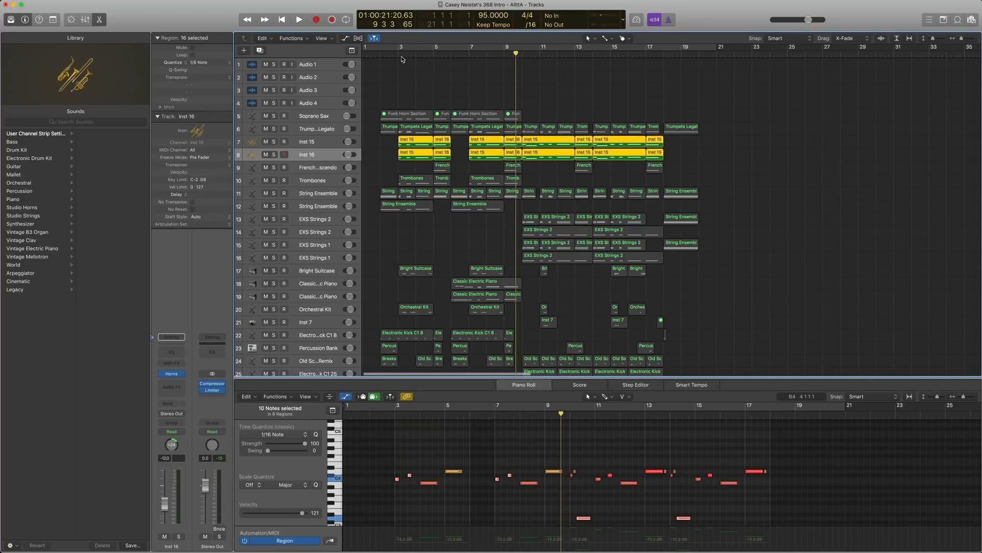
pyautogui.click(399, 56)
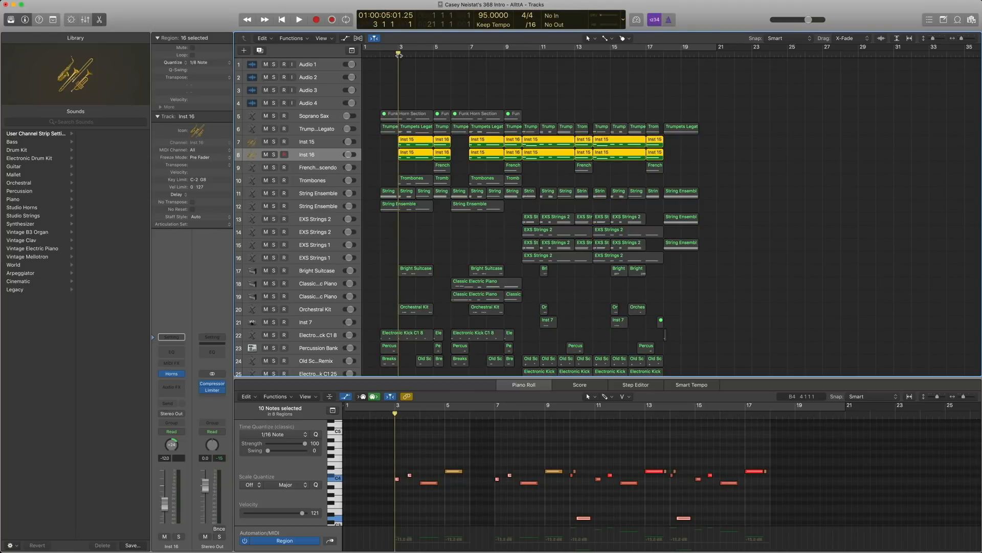
pyautogui.press('space')
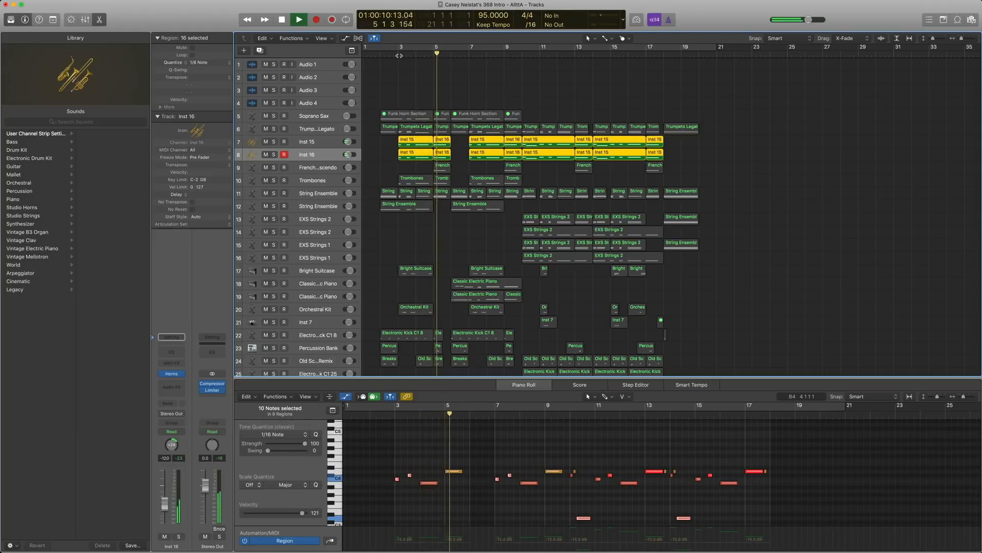
pyautogui.press('space')
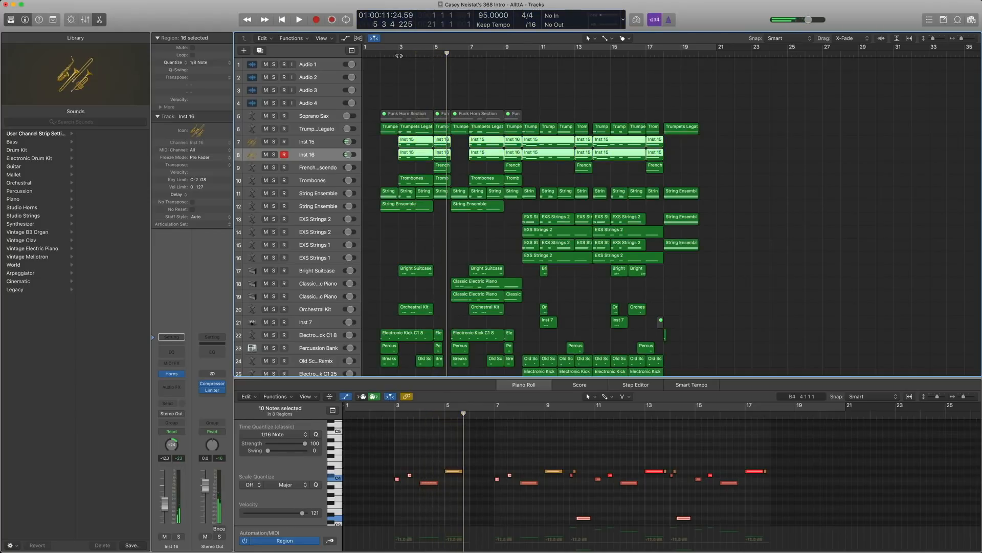
# Solo the opening Trumpets Legato, Inst 15 and Inst 16 regions and play them together from bar 3
pyautogui.click(400, 55)
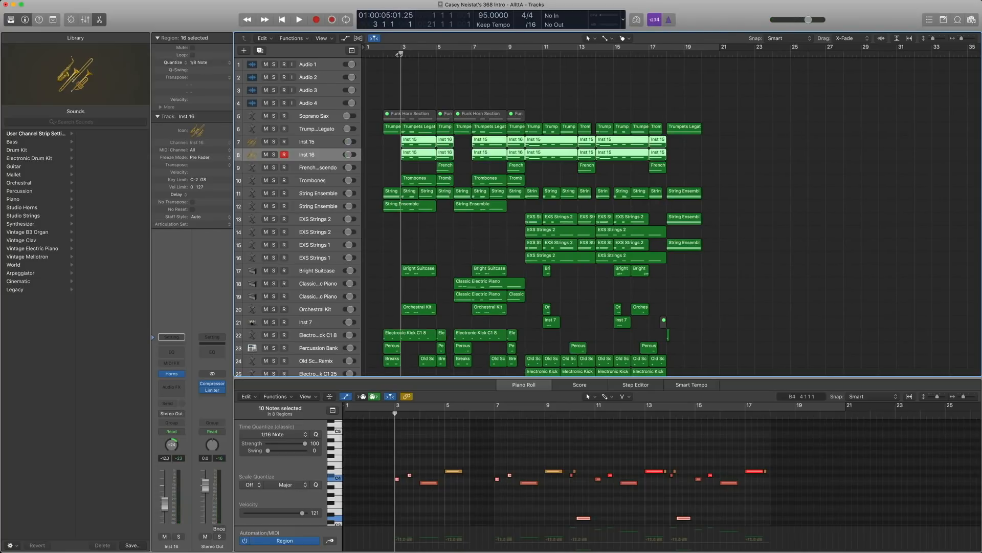
pyautogui.moveTo(386, 144)
pyautogui.mouseDown()
pyautogui.moveTo(421, 153)
pyautogui.moveTo(395, 131)
pyautogui.mouseUp()
pyautogui.hotkey('ctrl', 's')
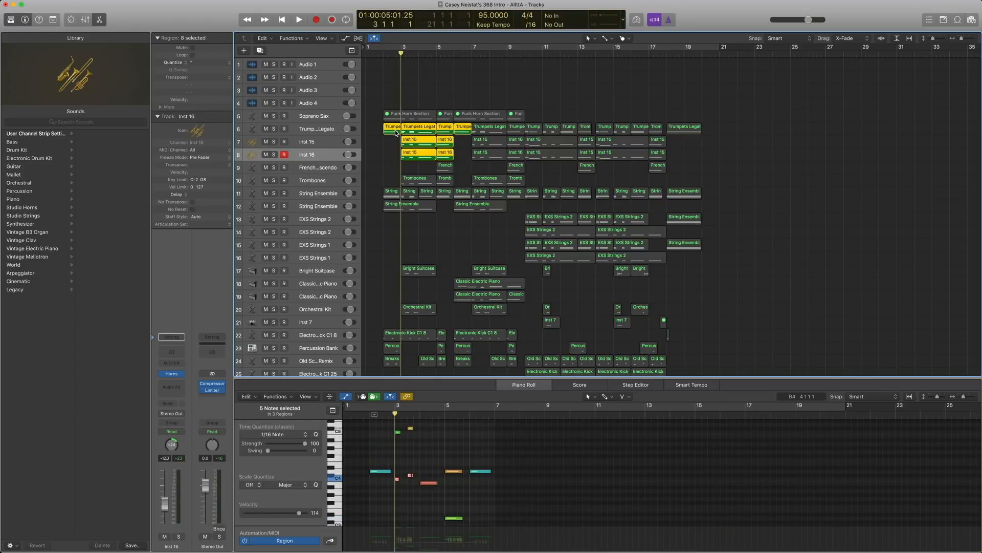
pyautogui.press('space')
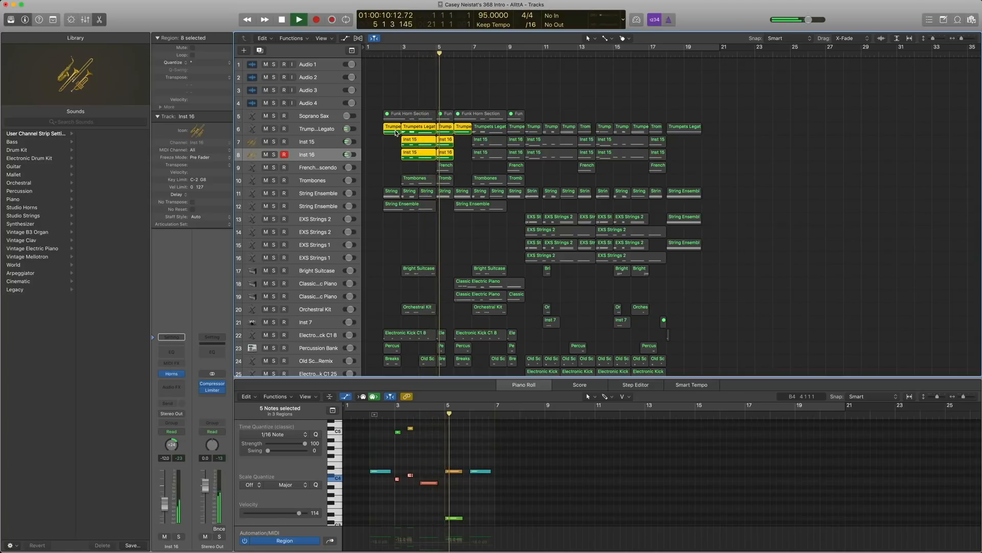
pyautogui.press('space')
pyautogui.hotkey('ctrl', 's')
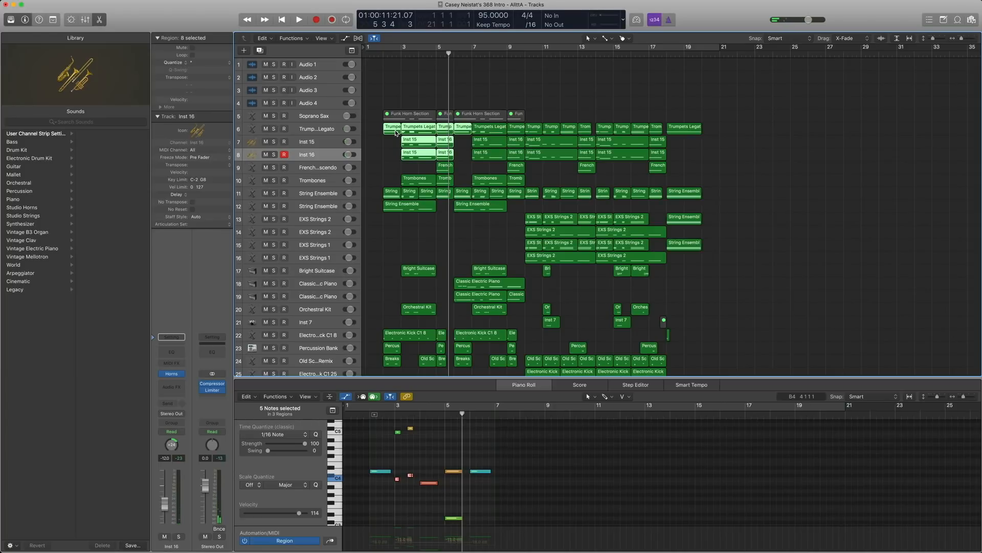
# Select the first String Ensemble track and fit its full range of notes into the Piano Roll
pyautogui.click(322, 195)
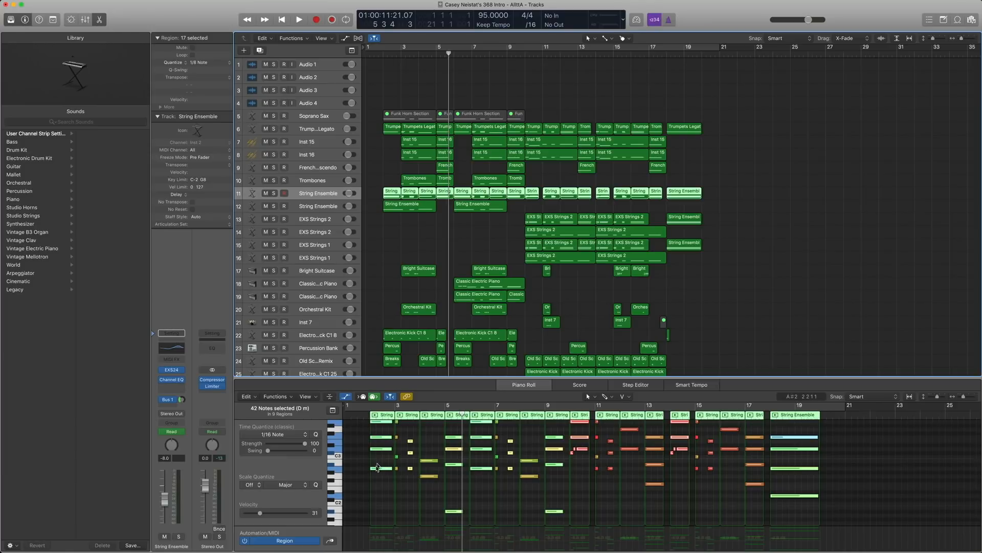
pyautogui.scroll(2, 376, 468)
pyautogui.press('super+Up')
pyautogui.click(366, 466)
pyautogui.press('super+Up')
pyautogui.press('super+Up')
pyautogui.press('super+Up')
pyautogui.press('super+Up')
pyautogui.press('super+Up')
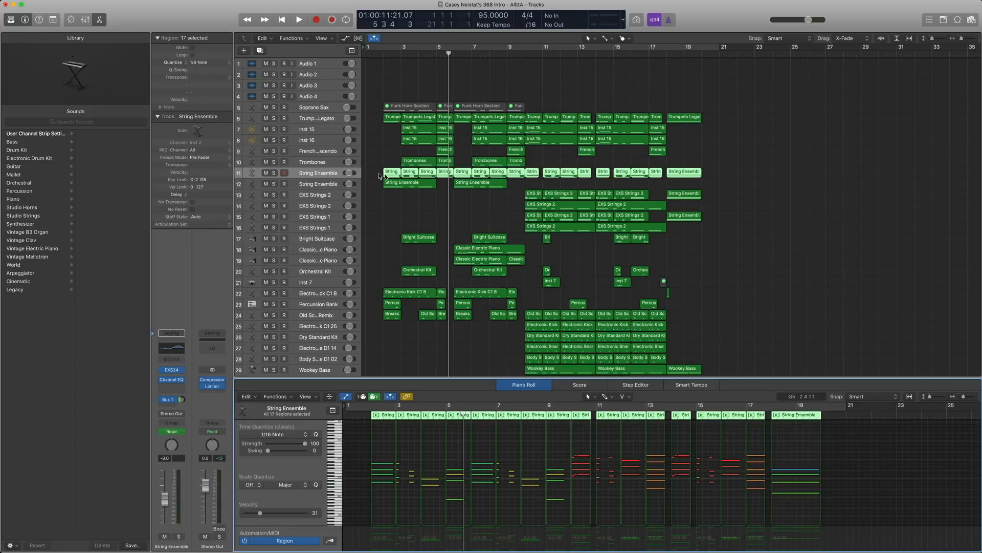
# Inspect the first String Ensemble track's EXS24 strings sound and its Channel EQ settings
pyautogui.click(169, 370)
pyautogui.click(88, 199)
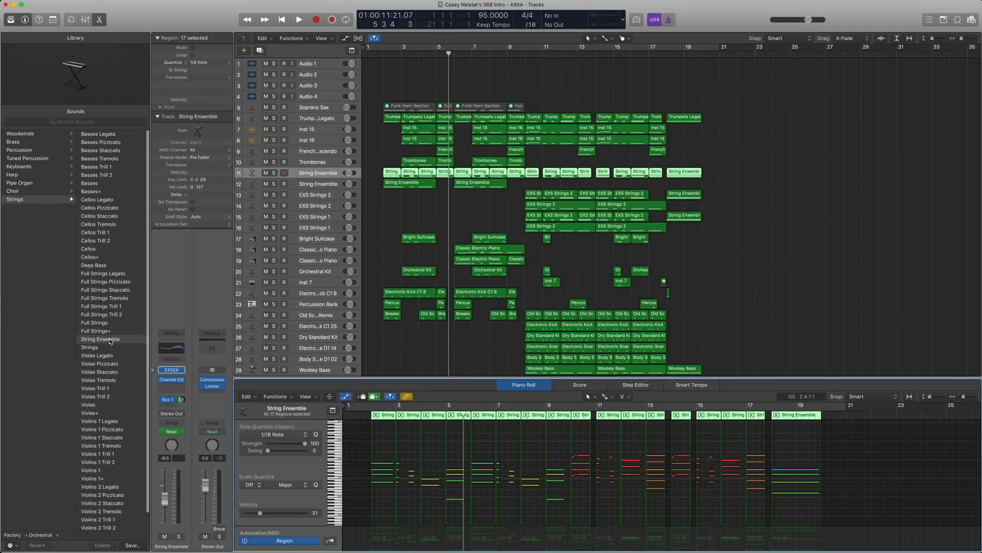
pyautogui.click(171, 348)
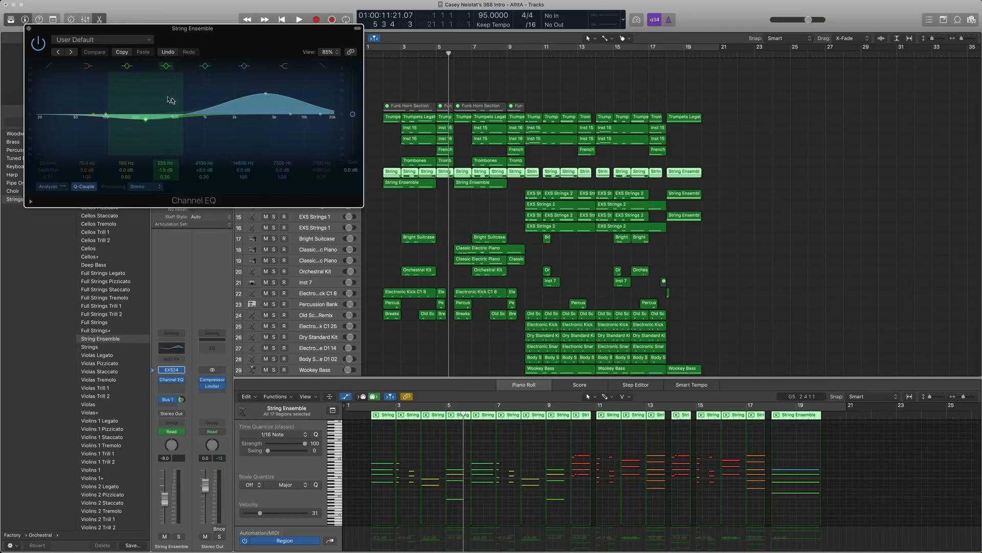
pyautogui.click(29, 30)
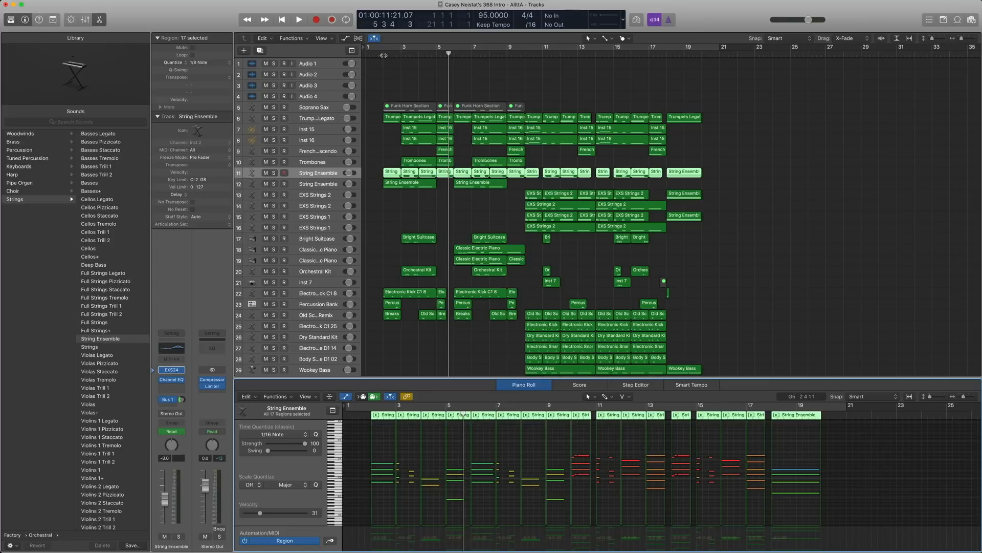
# Solo all regions on the first String Ensemble track and play them from bar 2
pyautogui.hotkey('ctrl', 's')
pyautogui.press('space')
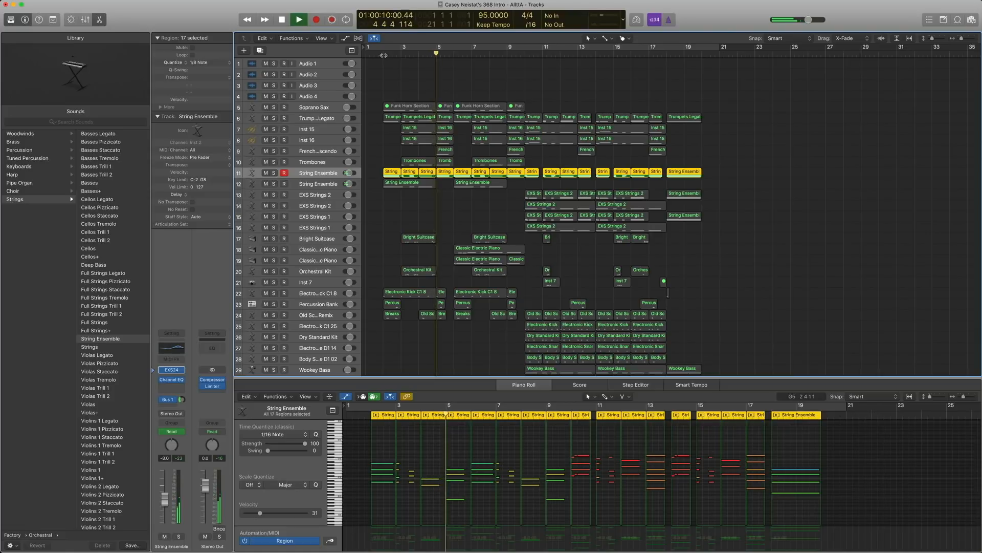
pyautogui.press('space')
# Select the second String Ensemble track and play its soloed low string line from just before bar 2
pyautogui.click(319, 183)
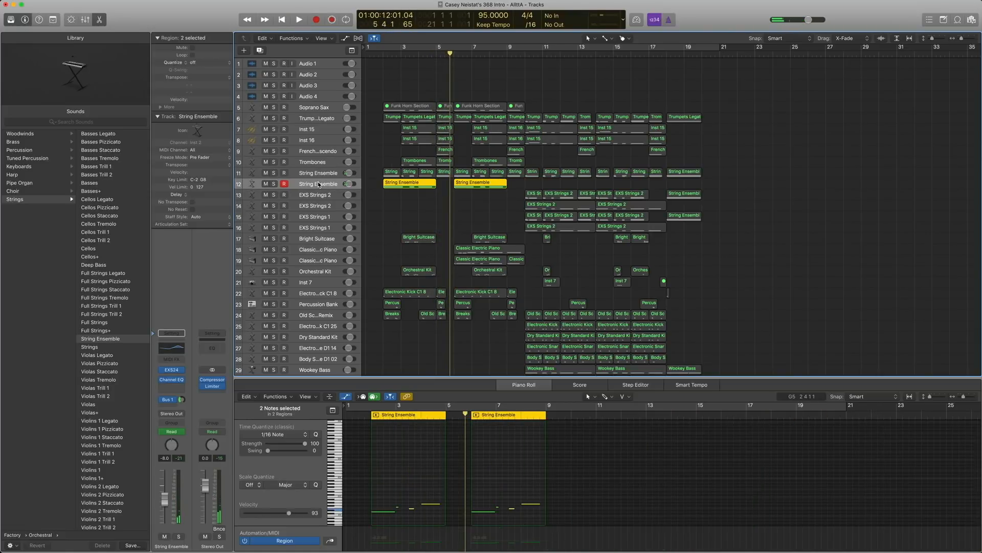
pyautogui.keyDown('shift'); pyautogui.click(374, 176); pyautogui.keyUp('shift')
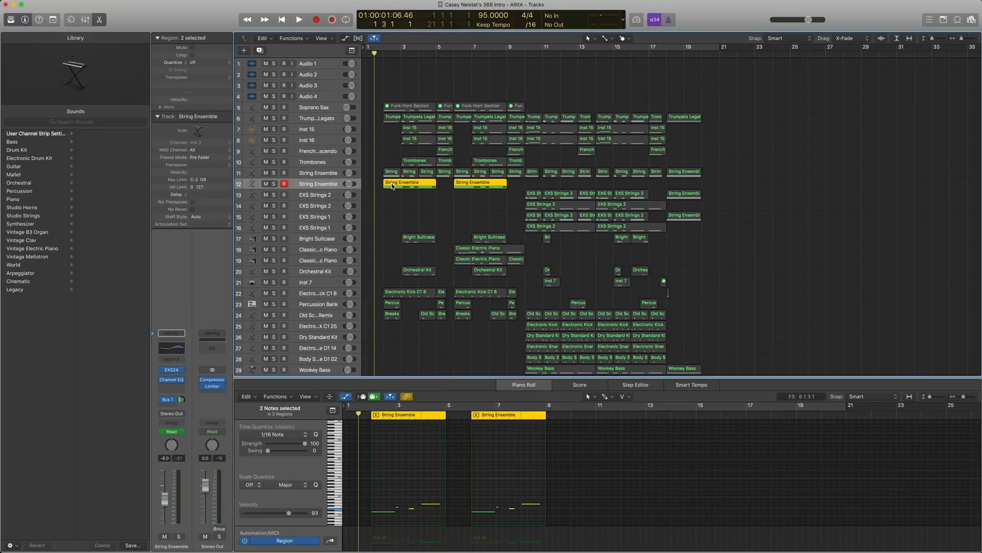
pyautogui.press('space')
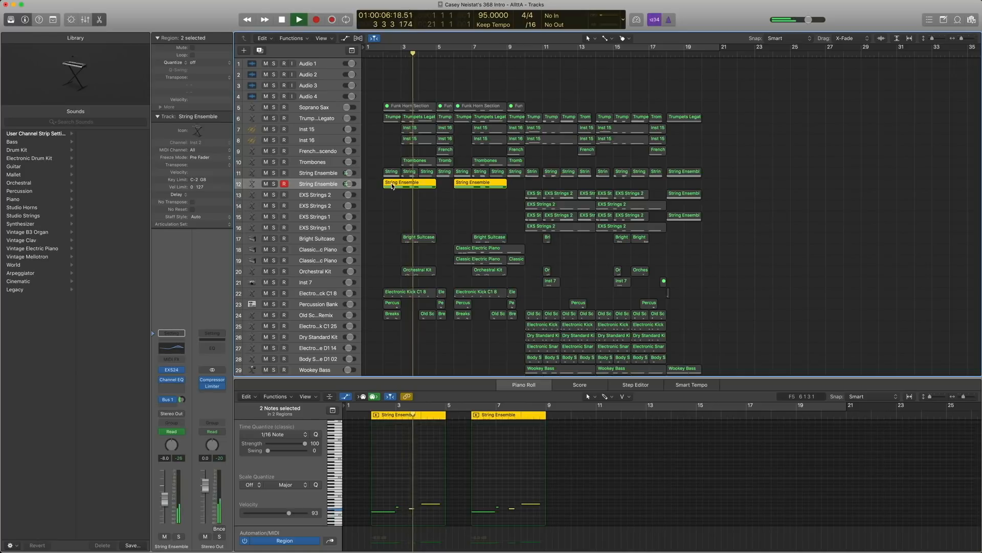
pyautogui.press('space')
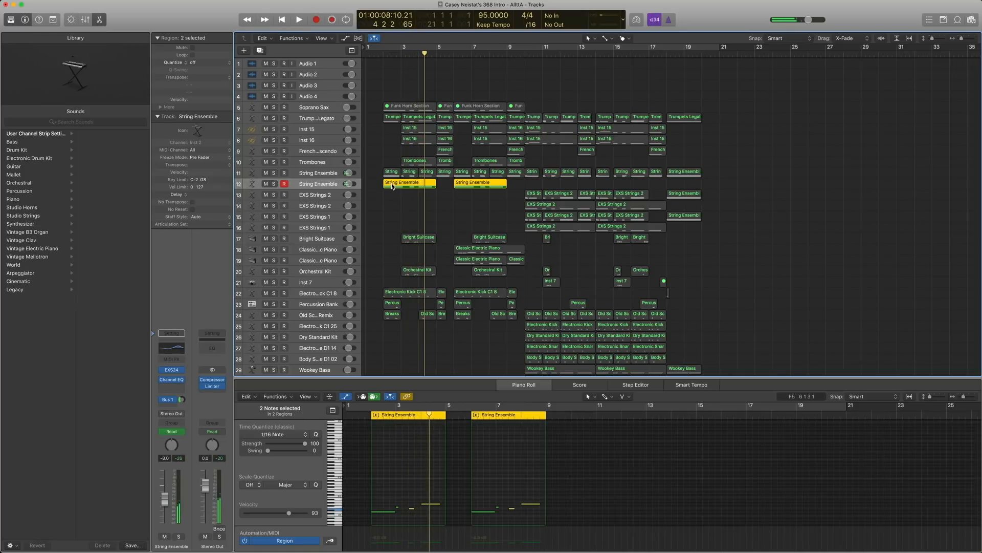
# Select the bar 2 to 4 regions on both String Ensemble tracks and play them together soloed
pyautogui.moveTo(423, 198); pyautogui.dragTo(394, 177)
pyautogui.press(',')
pyautogui.press(',')
pyautogui.press(',')
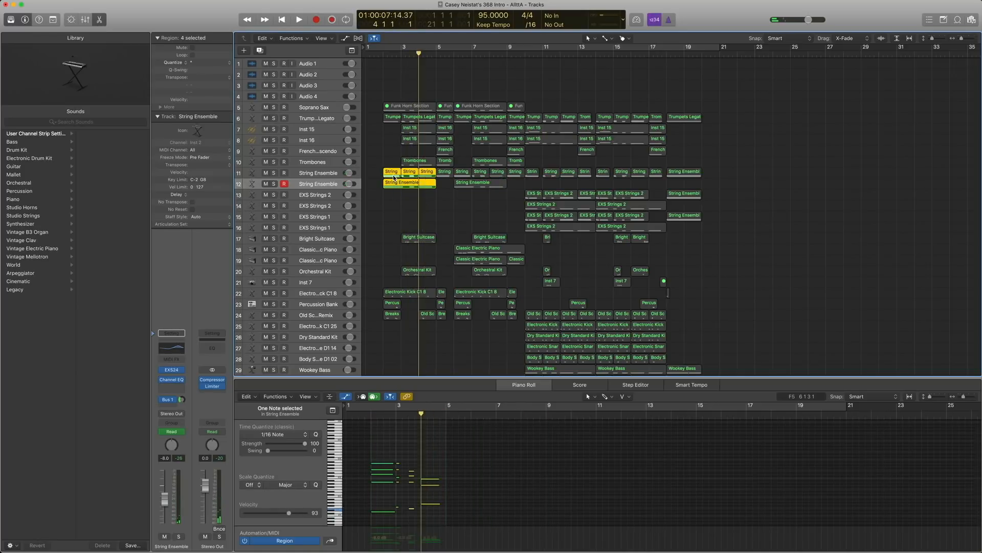
pyautogui.press('space')
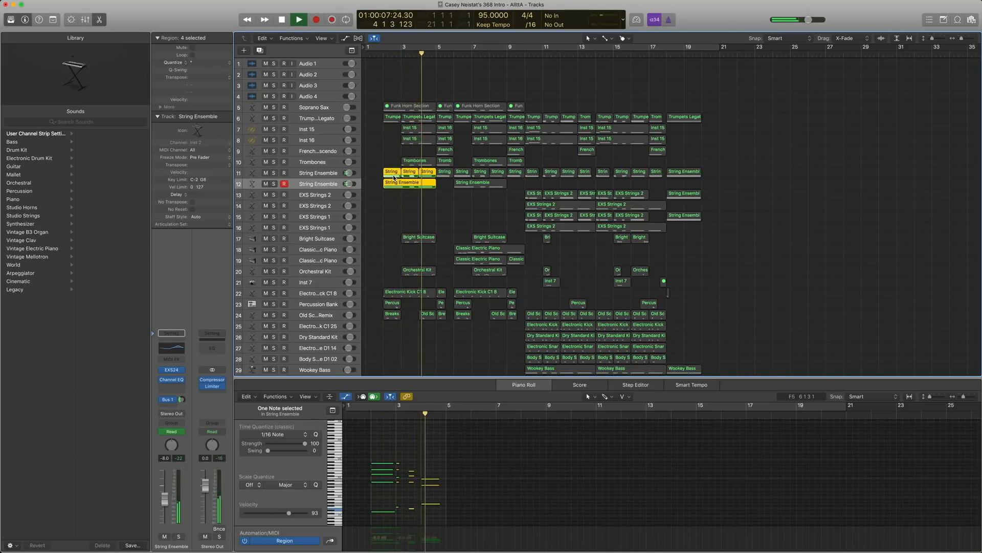
pyautogui.press('space')
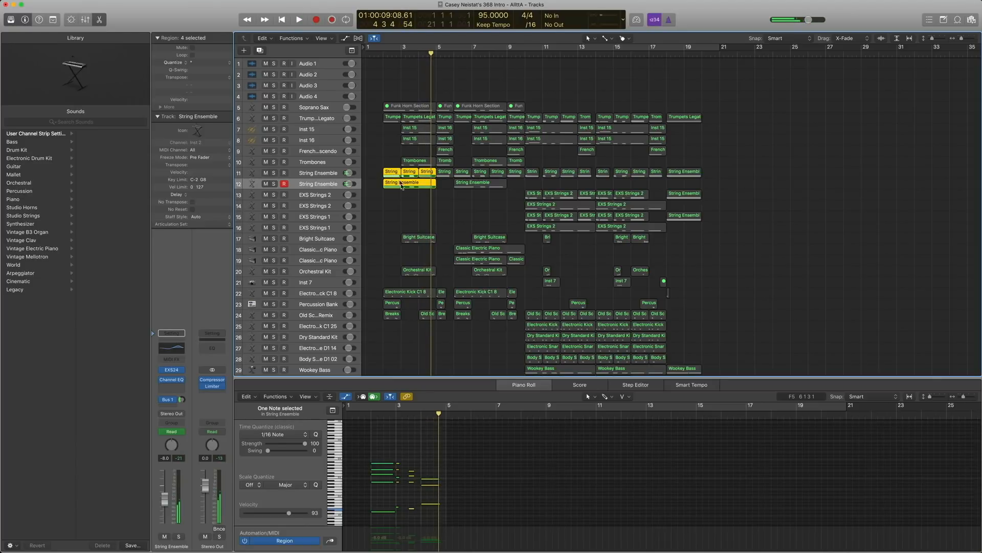
# Select the opening trumpet, Inst 15, Inst 16, trombone and string regions through bar 4 and play them together soloed
pyautogui.moveTo(419, 203); pyautogui.dragTo(369, 118)
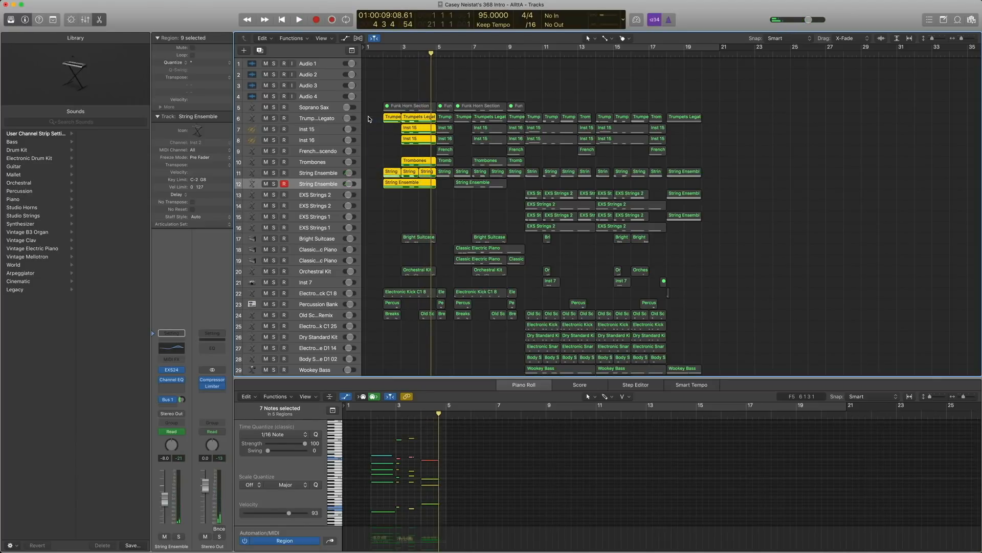
pyautogui.press('space')
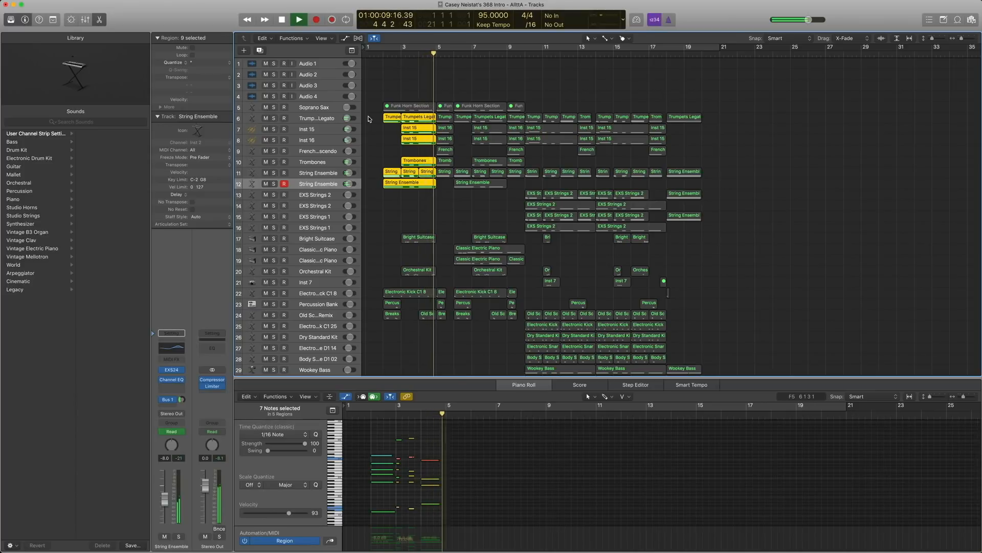
pyautogui.press('space')
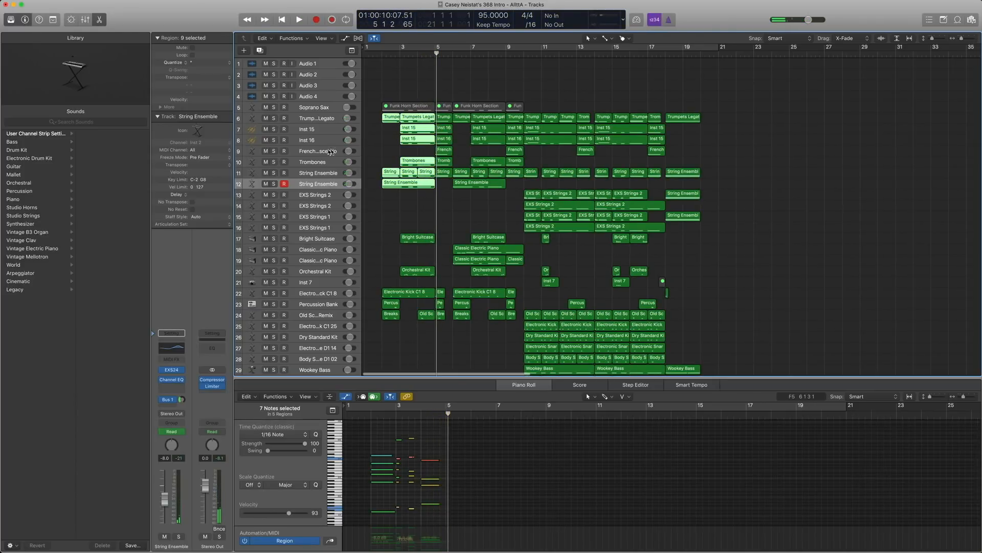
# Show the French Horns Crescendo track, then solo and play the bar 5 brass and string regions together
pyautogui.click(332, 151)
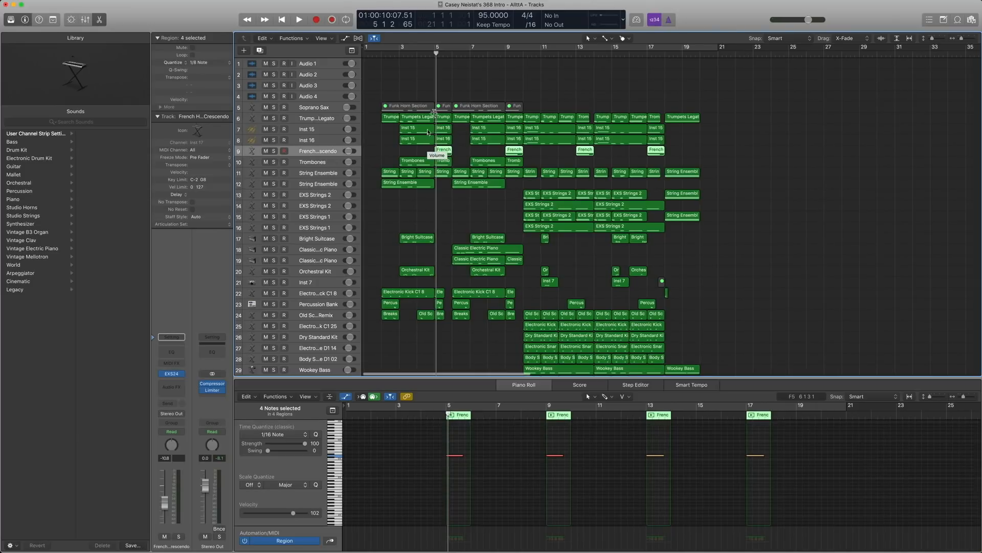
pyautogui.press(',')
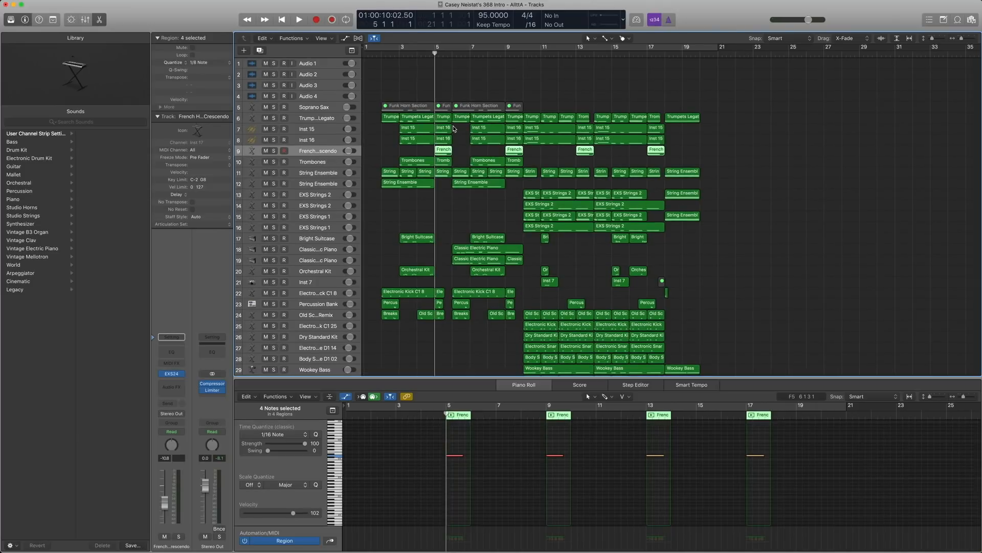
pyautogui.moveTo(436, 179); pyautogui.dragTo(440, 121)
pyautogui.press('space')
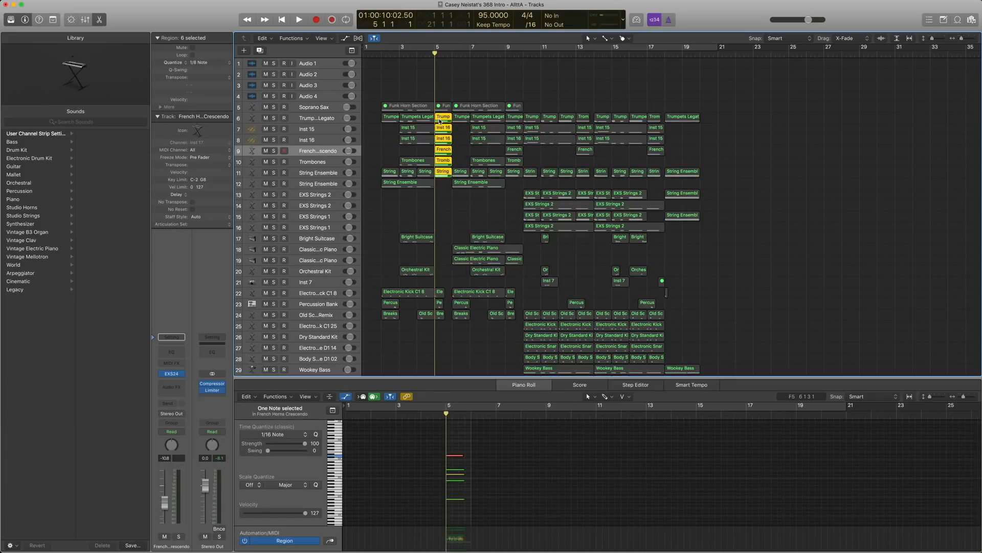
pyautogui.press('space')
pyautogui.hotkey('ctrl', 's')
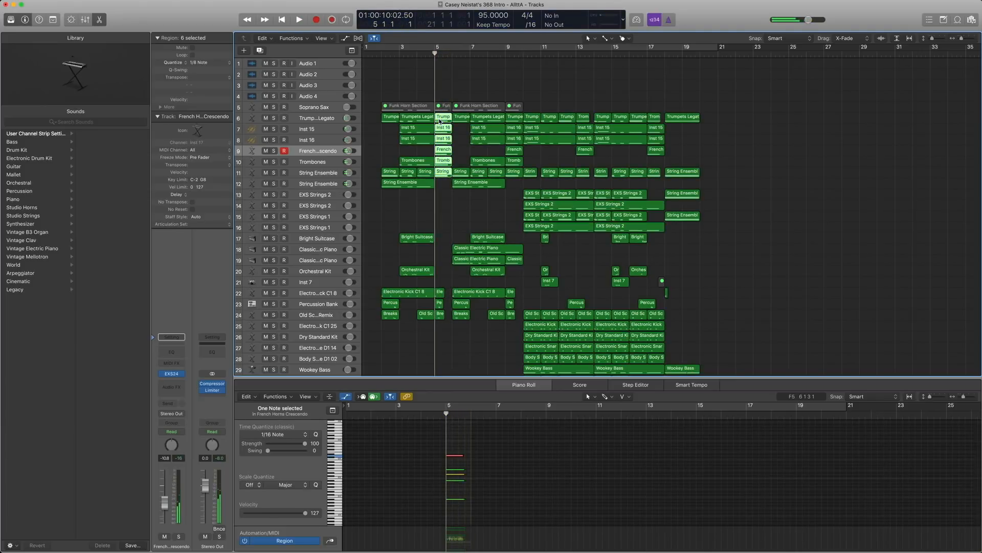
# Check the French Horns Crescendo sound in the instrument library and play its bar 5 region soloed
pyautogui.click(328, 154)
pyautogui.click(157, 377)
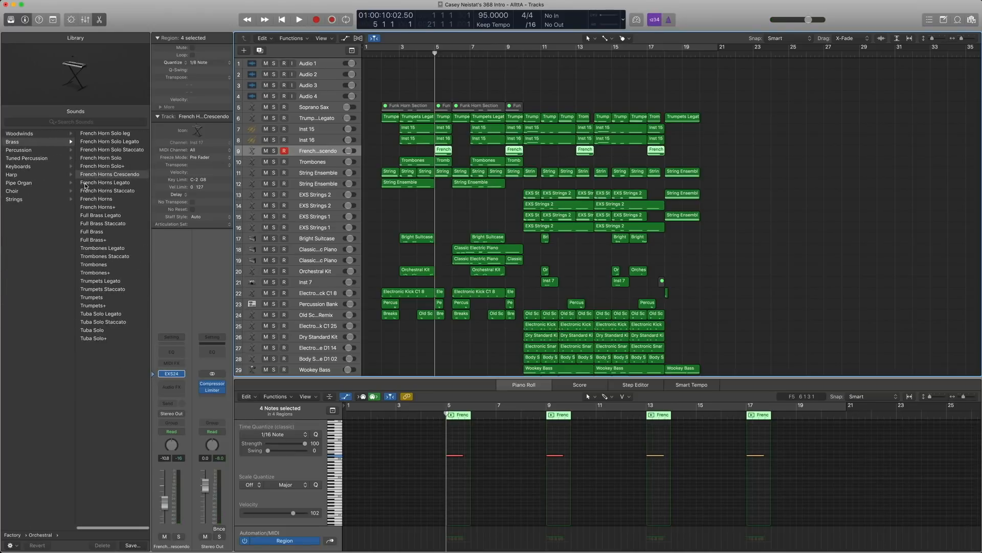
pyautogui.click(442, 152)
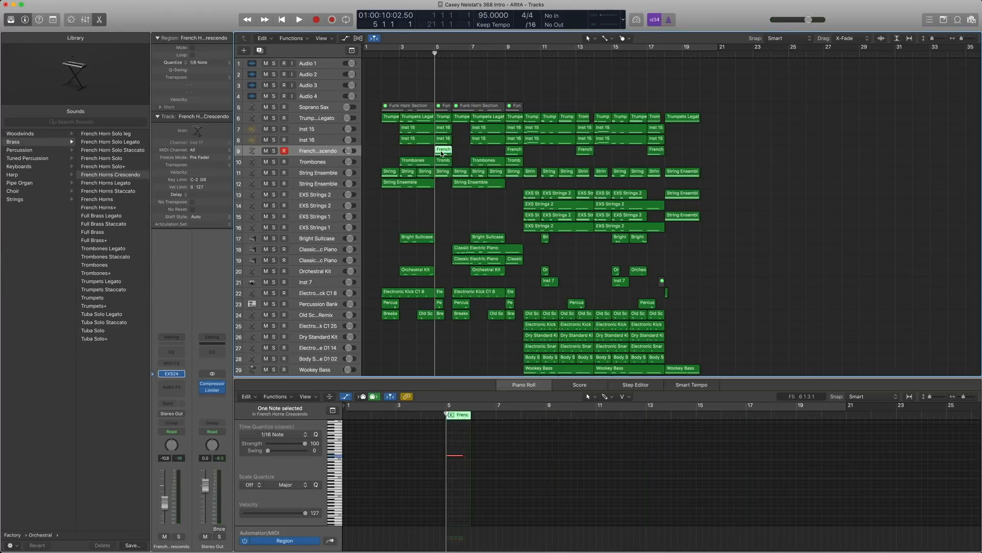
pyautogui.press('space')
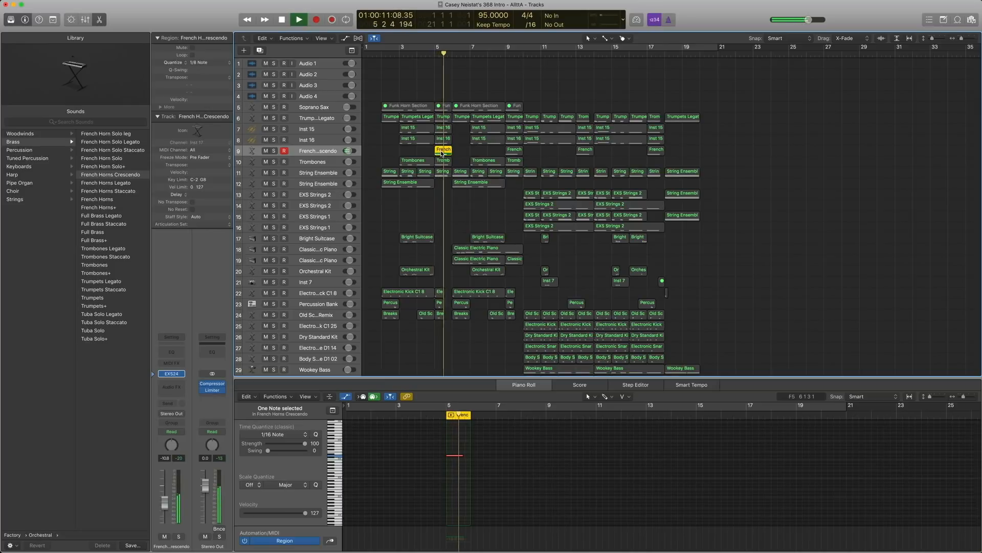
pyautogui.press('space')
pyautogui.hotkey('ctrl', 's')
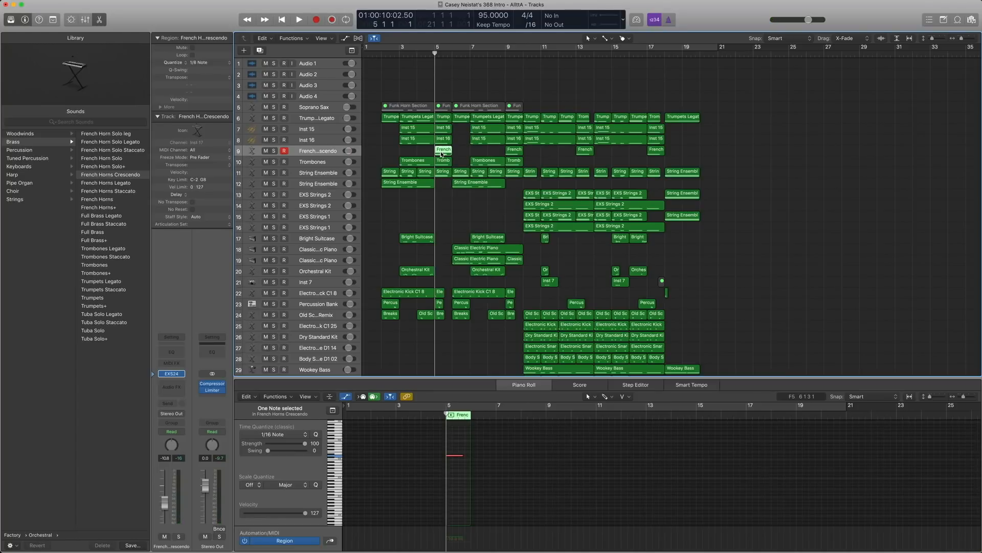
# Select the Trombones track, show its sound in the library's Brass category and solo its regions
pyautogui.click(320, 161)
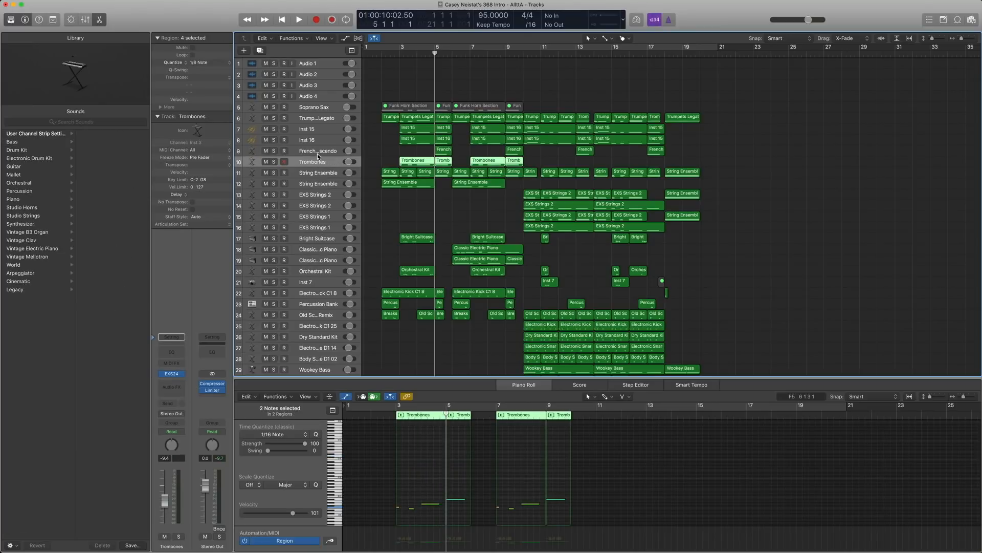
pyautogui.click(171, 373)
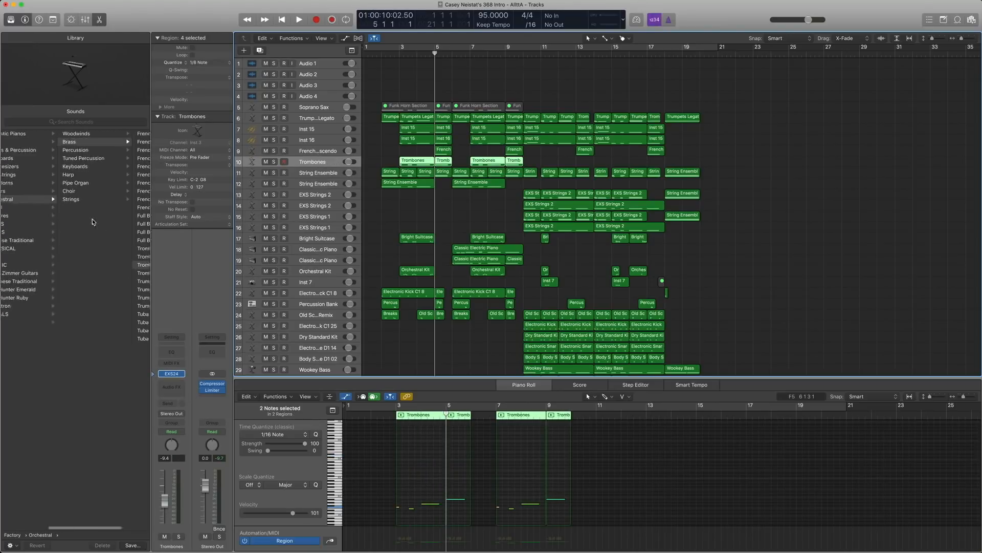
pyautogui.click(116, 142)
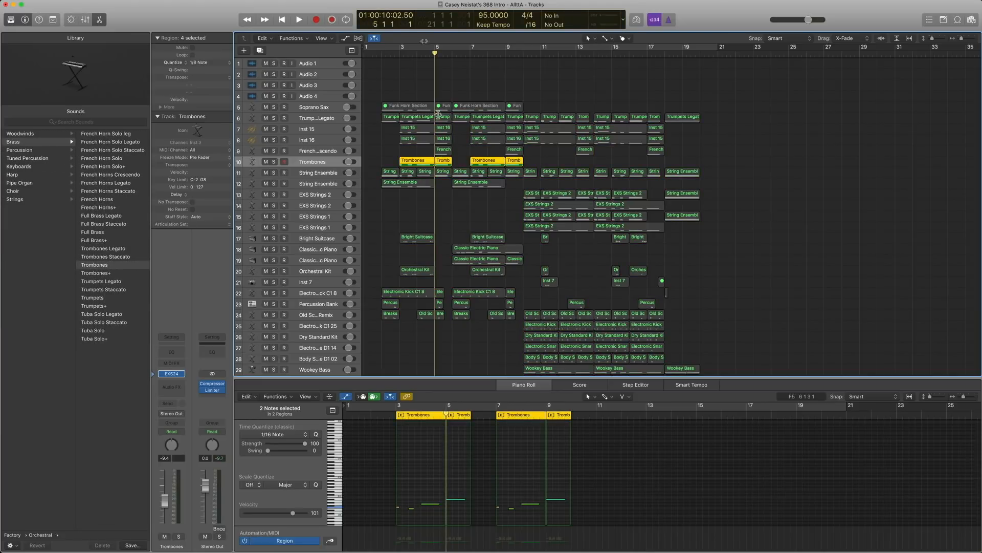
# Play the soloed Trombones regions from bar 3, then turn the solo off
pyautogui.click(398, 53)
pyautogui.press('space')
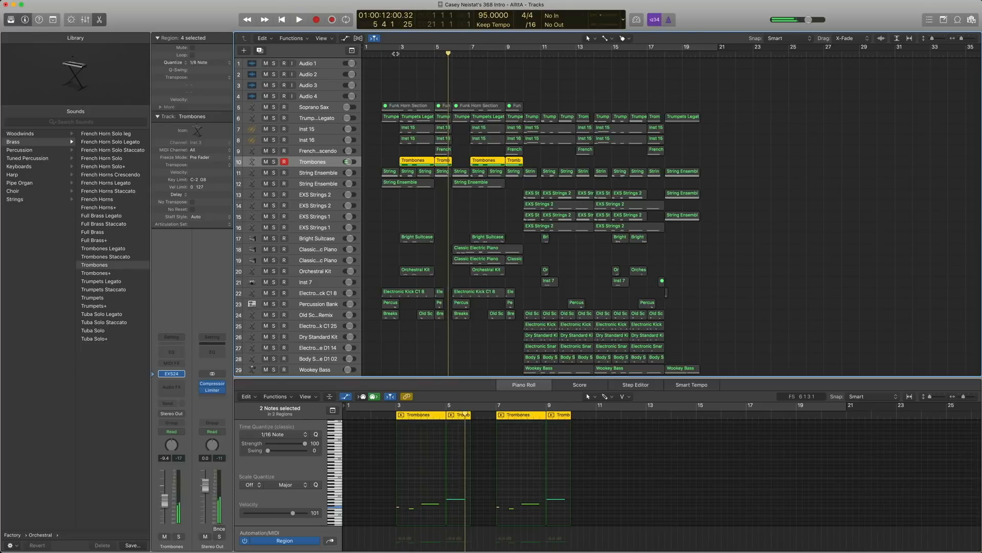
pyautogui.press('space')
pyautogui.hotkey('ctrl', 's')
pyautogui.hscroll(1, 423, 134)
pyautogui.hscroll(1, 424, 134)
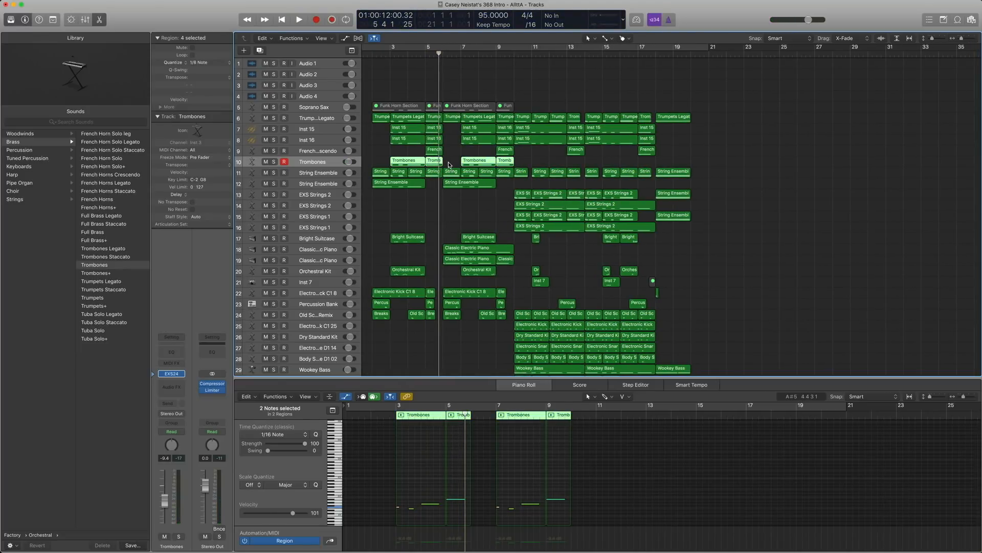
# Select the opening brass and string regions through bar 5 and play them together soloed
pyautogui.moveTo(448, 164); pyautogui.dragTo(414, 131)
pyautogui.hscroll(-1, 419, 140)
pyautogui.moveTo(450, 186); pyautogui.dragTo(407, 122)
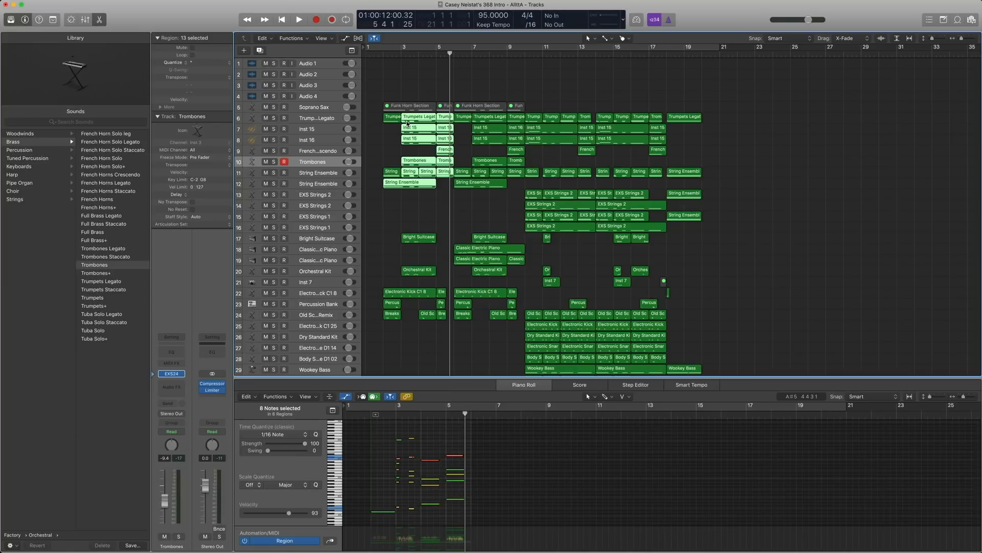
pyautogui.hotkey('shift', 'space')
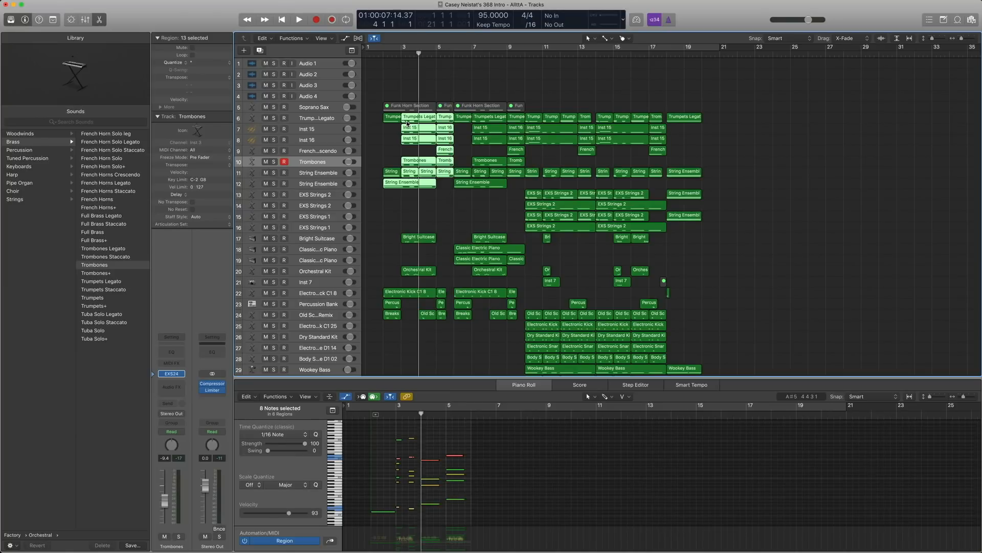
pyautogui.hotkey('ctrl', 's')
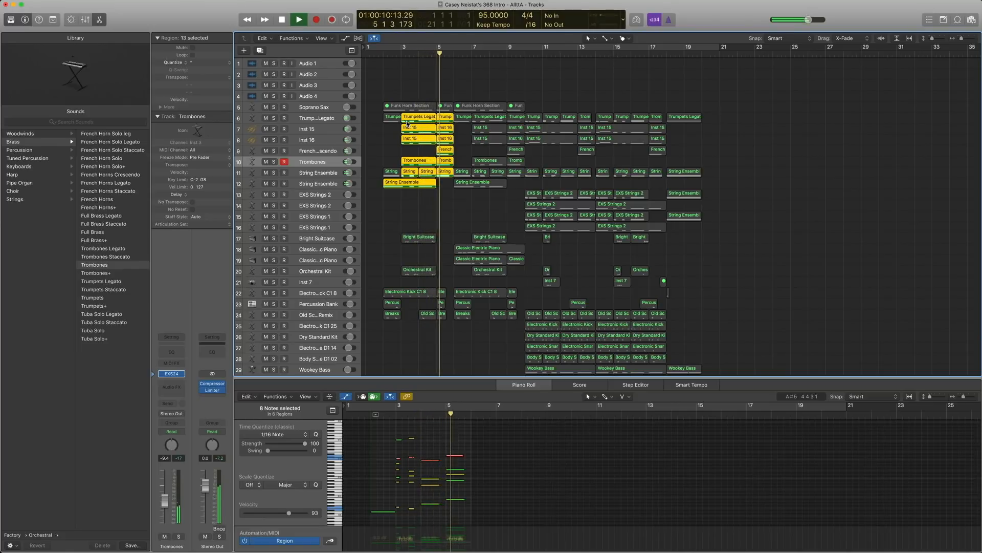
pyautogui.press('space')
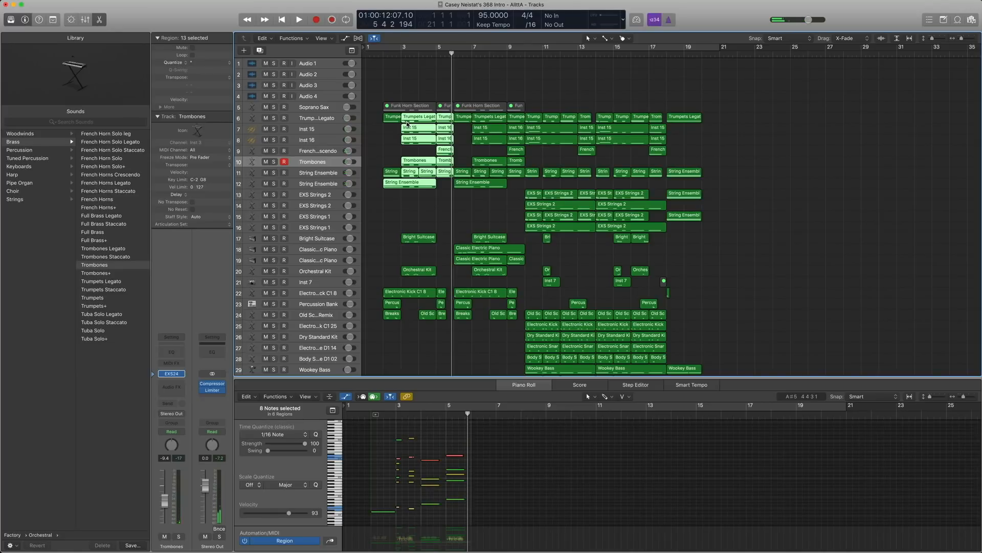
pyautogui.moveTo(441, 204); pyautogui.dragTo(378, 124)
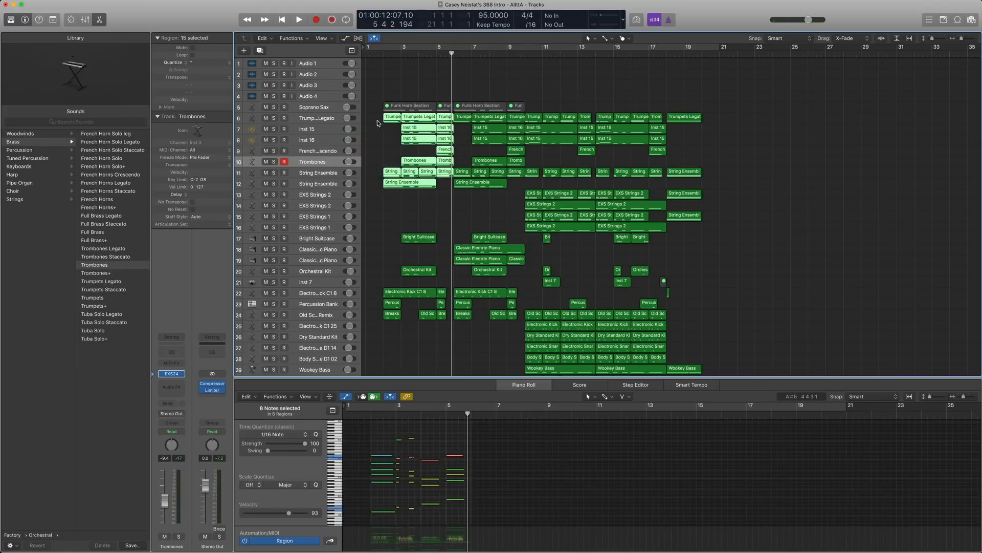
# Select the Bright Suitcase track's regions and play them soloed from bar 3
pyautogui.click(315, 238)
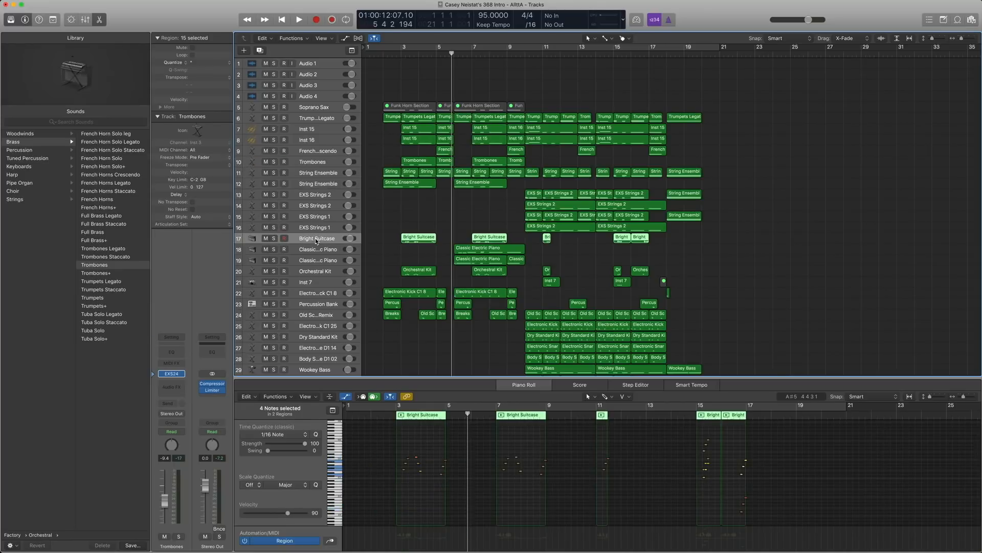
pyautogui.hotkey('shift', 'Return')
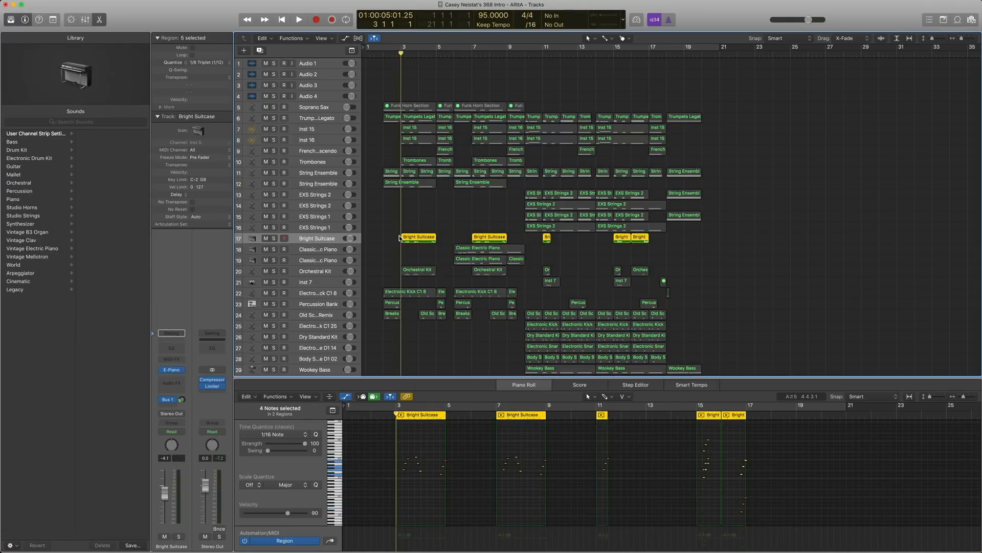
pyautogui.press('space')
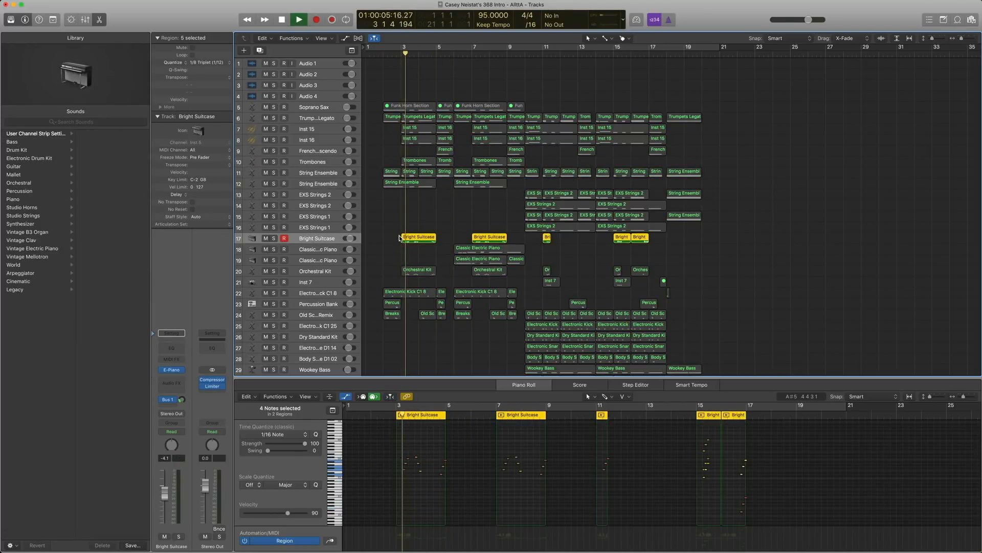
pyautogui.press('space')
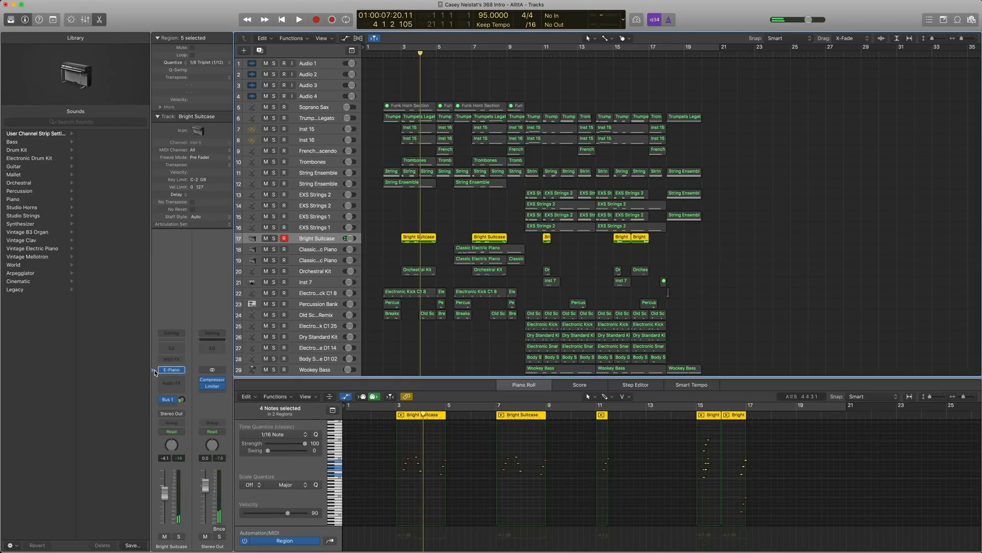
# Locate Vintage Electric Piano among the instrument plug-ins, then open Bright Suitcase's instrument window and view its presets
pyautogui.click(181, 370)
pyautogui.moveTo(206, 495)
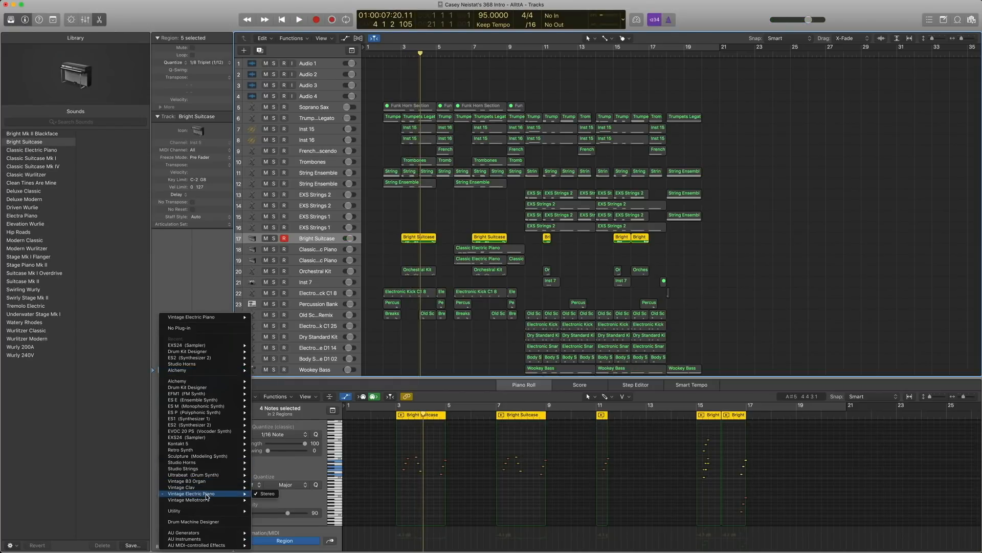
pyautogui.click(267, 499)
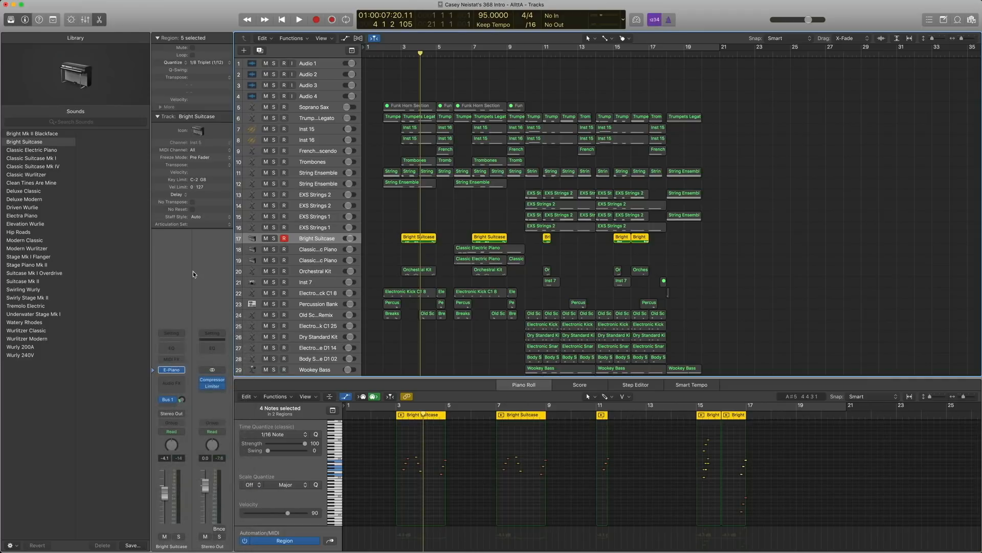
pyautogui.click(173, 371)
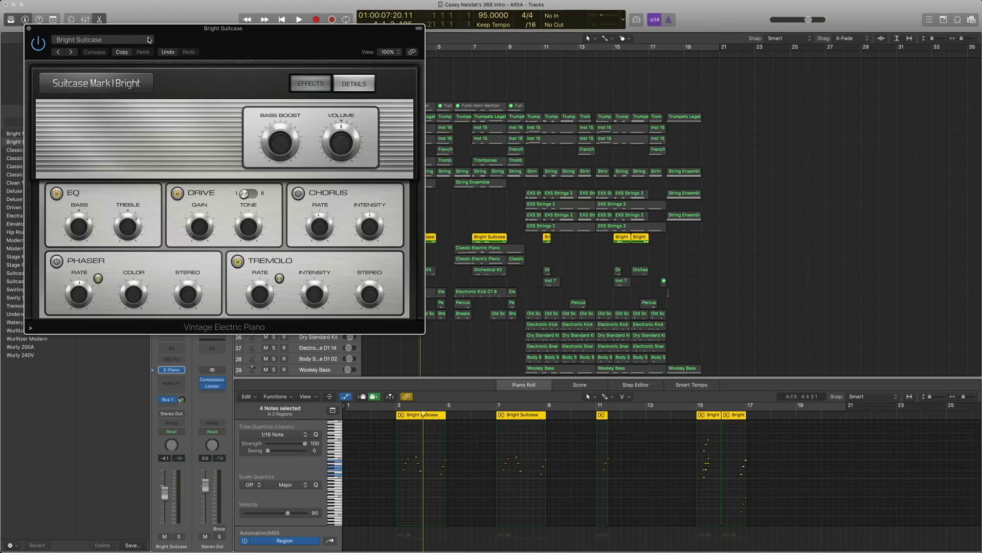
pyautogui.click(102, 39)
pyautogui.click(230, 83)
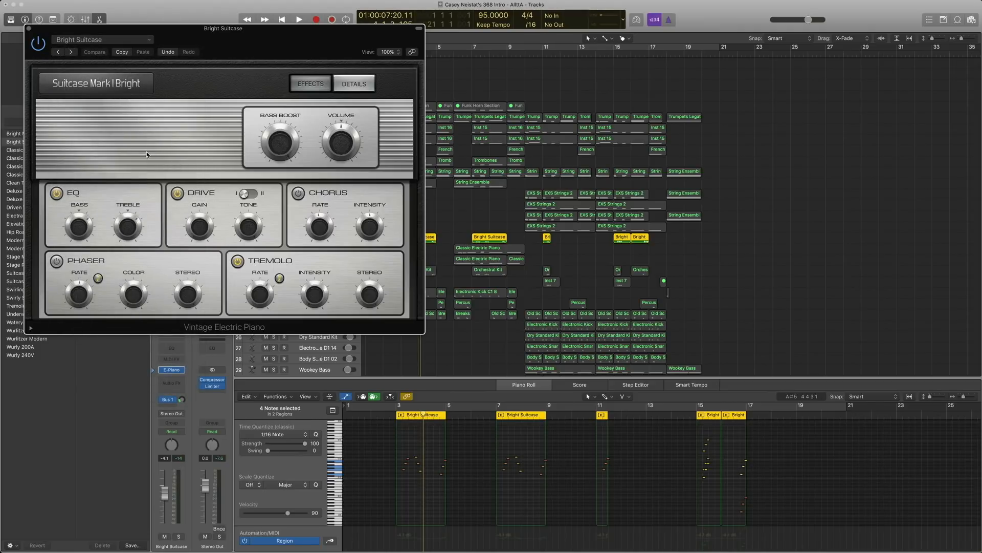
pyautogui.click(28, 28)
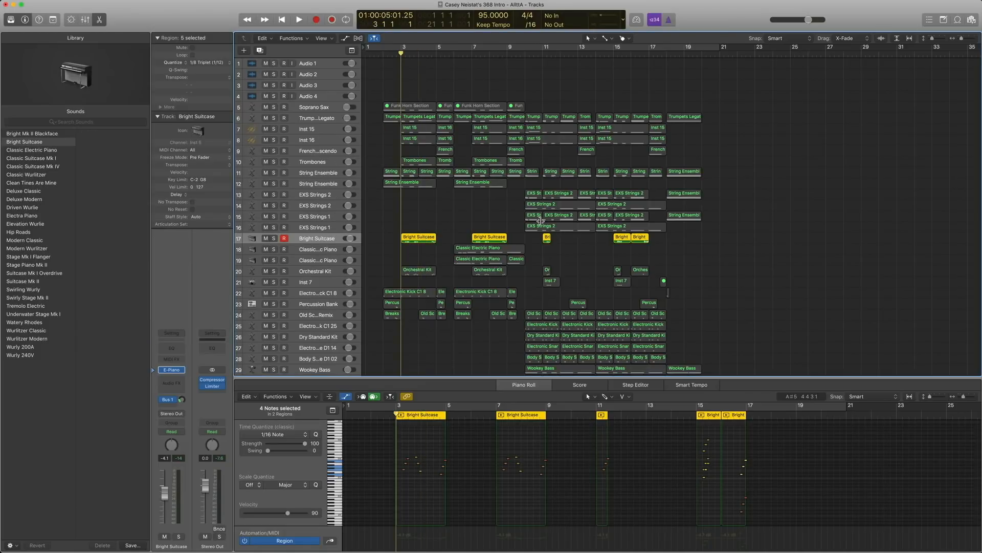
# Show the reverb channel fed by Bright Suitcase's Bus 1 send and play the soloed part from bar 3
pyautogui.click(172, 401)
pyautogui.press('space')
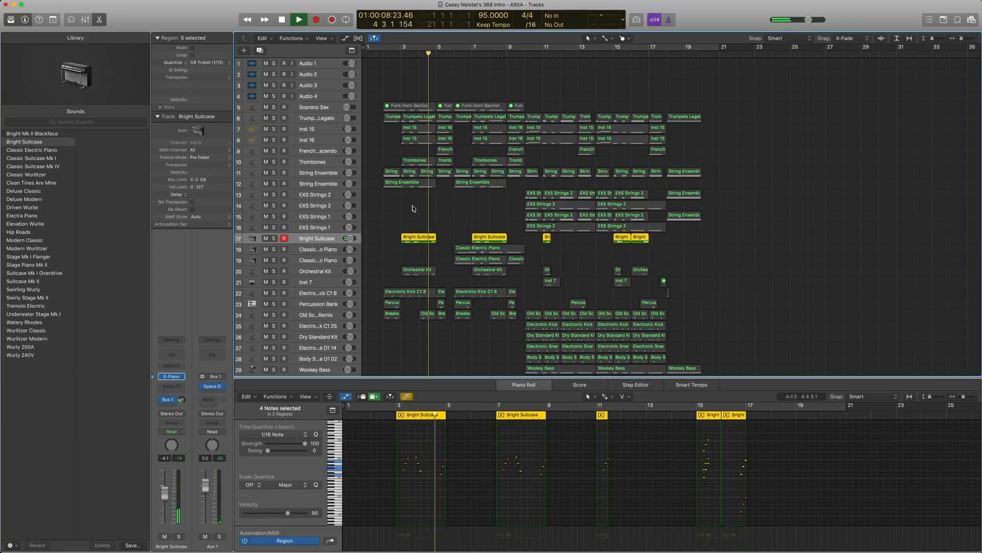
pyautogui.press('space')
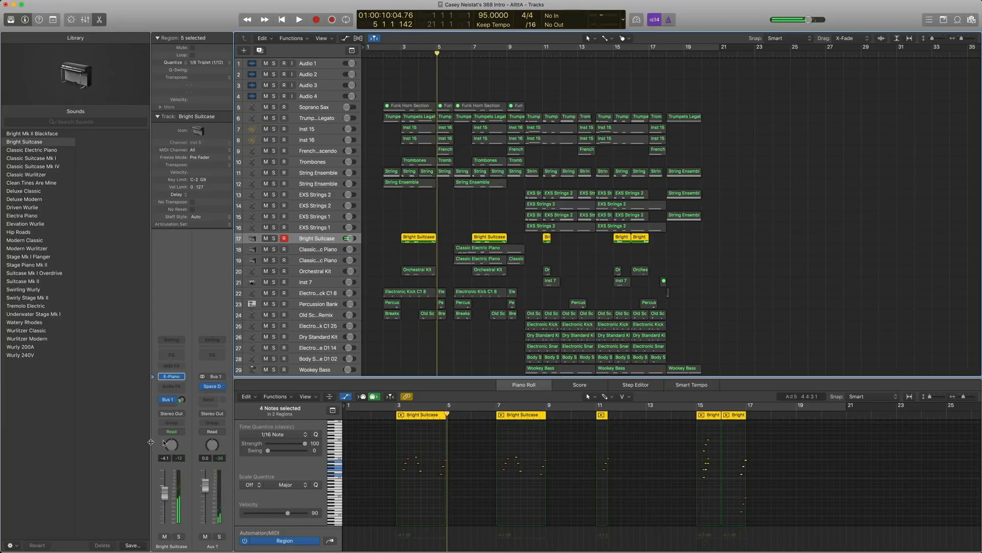
# Compare the soloed Bright Suitcase part from bar 3 with its Bus 1 reverb send off and on
pyautogui.press(',')
pyautogui.press(',')
pyautogui.press('space')
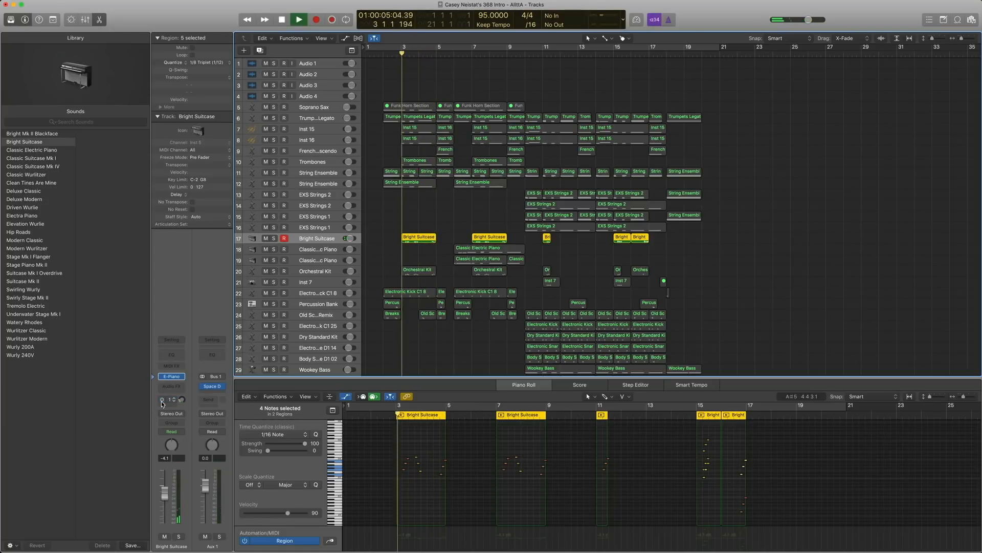
pyautogui.press('space')
pyautogui.press(',')
pyautogui.press('space')
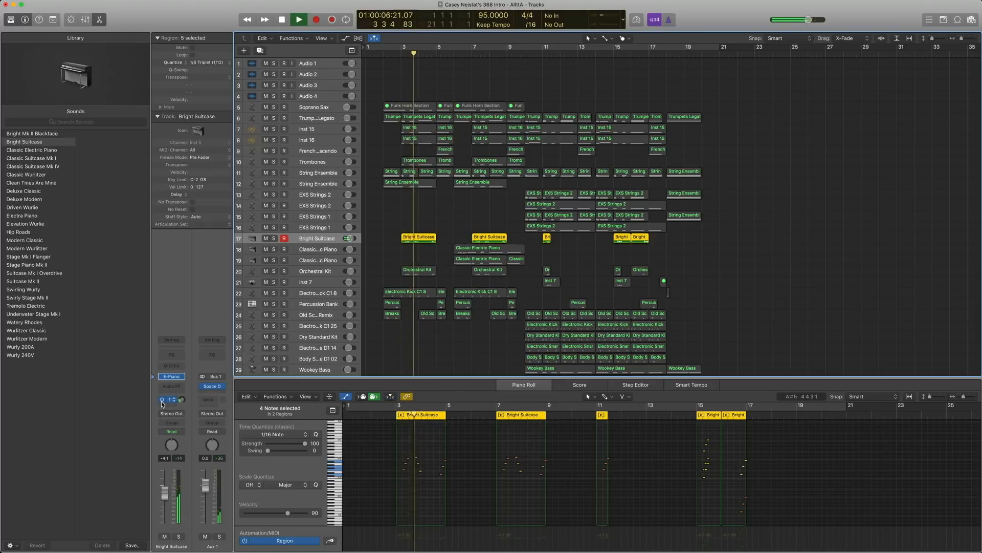
pyautogui.press('space')
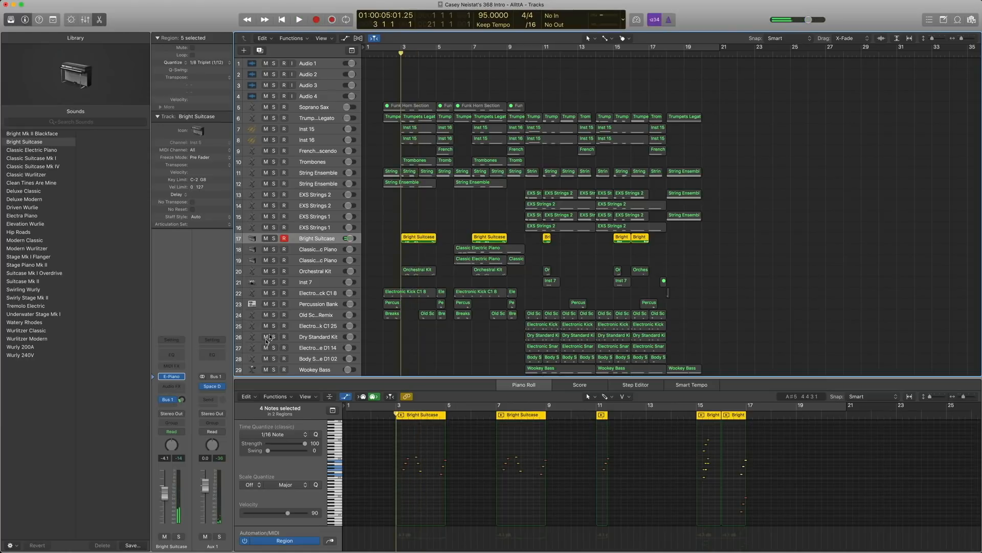
# Play the Orchestral Kit track's regions soloed from bar 3 and show its sound in the library's Percussion category
pyautogui.click(318, 275)
pyautogui.press('space')
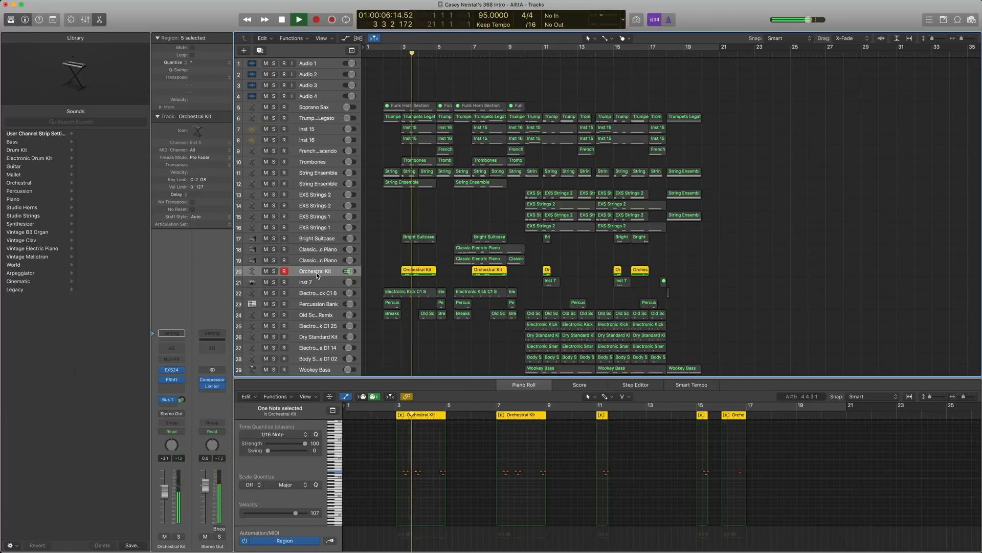
pyautogui.press('space')
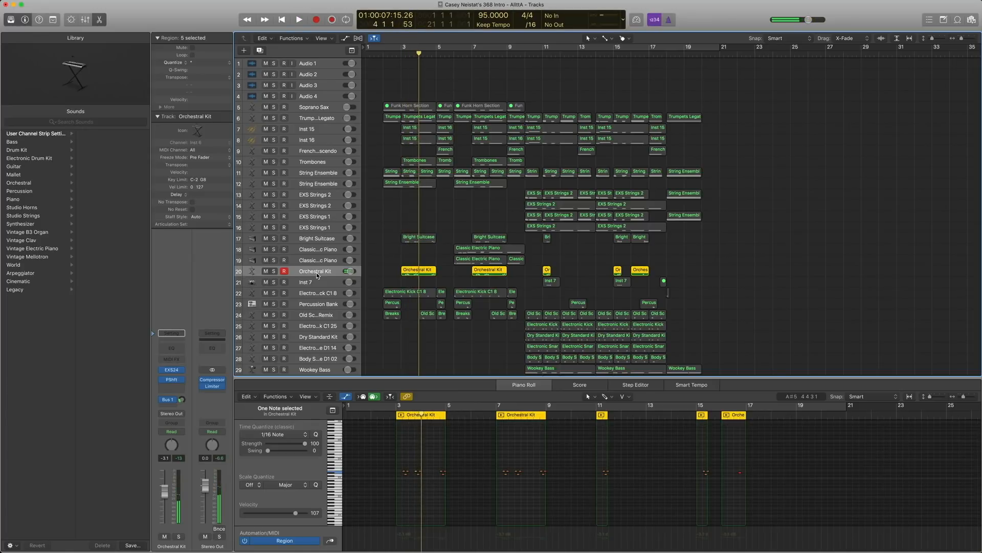
pyautogui.click(153, 369)
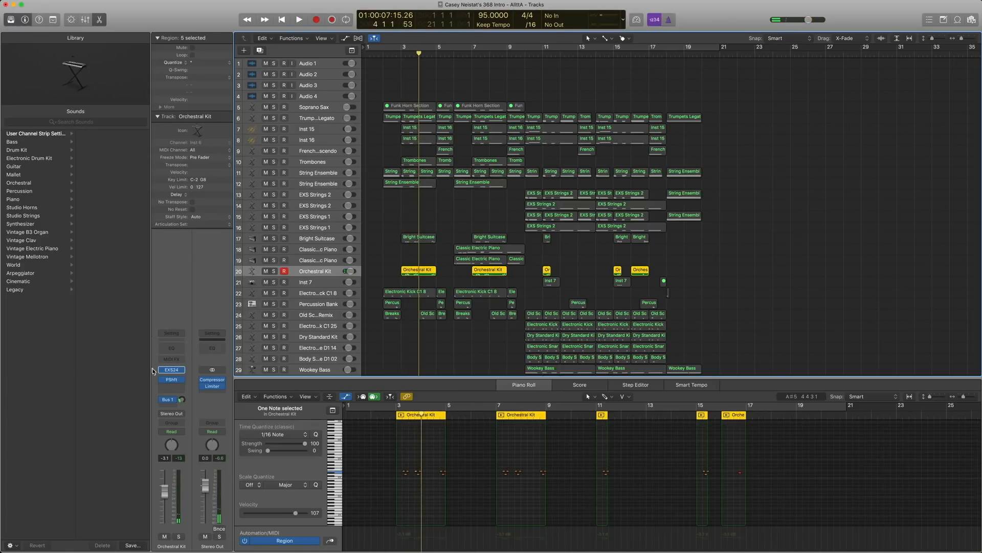
pyautogui.click(96, 149)
pyautogui.click(97, 133)
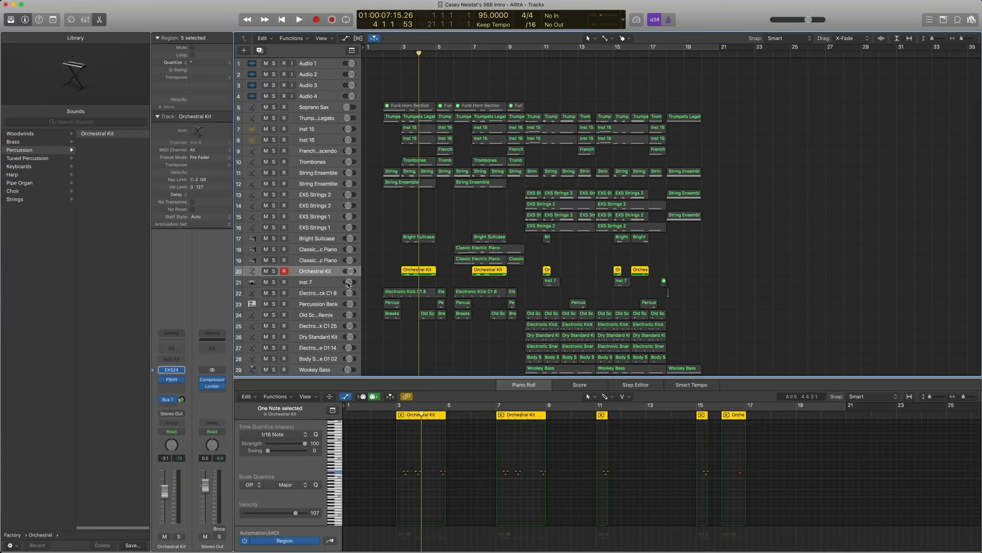
# Audition the first two notes of the Orchestral Kit's bar 3 region in the piano roll
pyautogui.moveTo(439, 493); pyautogui.dragTo(397, 453)
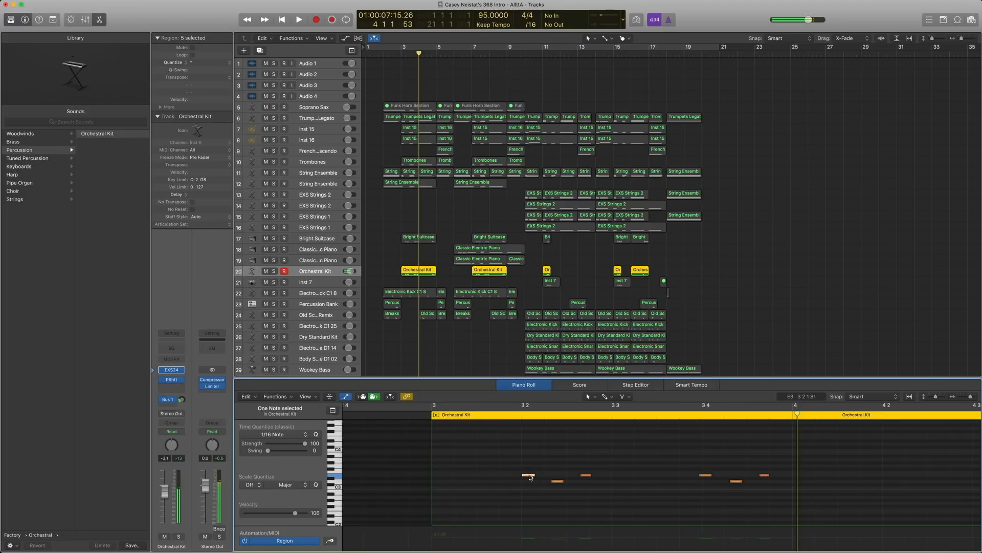
pyautogui.click(551, 482)
pyautogui.click(558, 482)
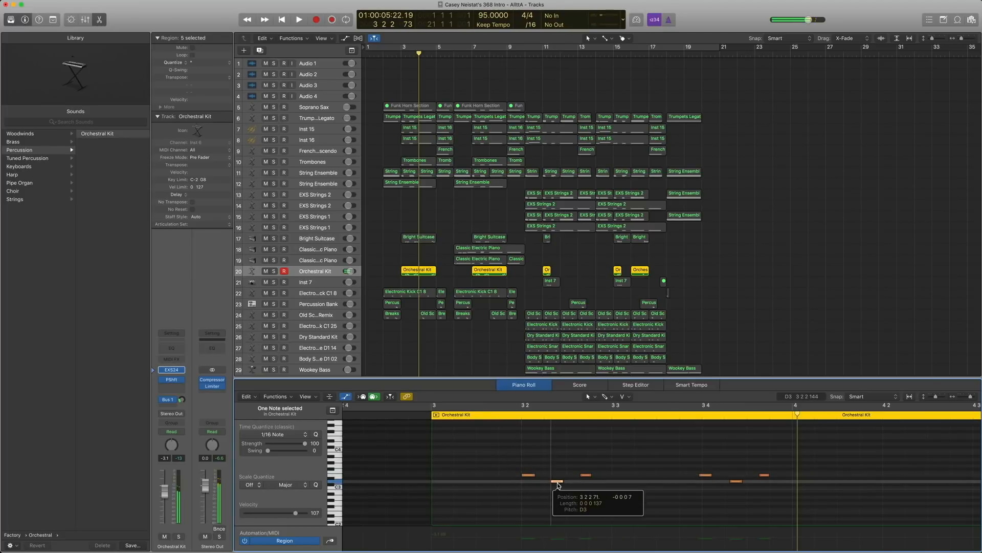
# Show the Orchestral Kit's Pitch Shifter settings, its place among the Pitch effects and its Timing options
pyautogui.click(172, 380)
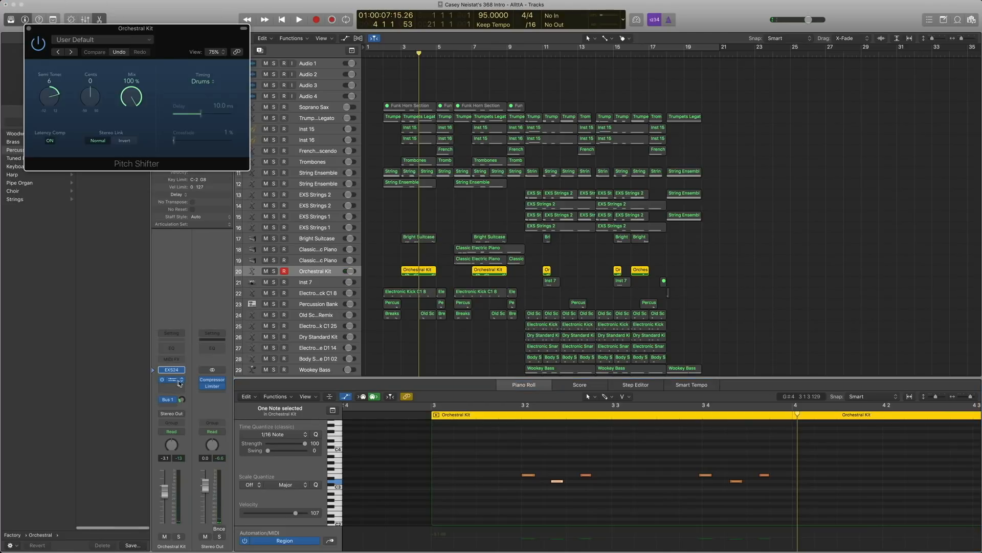
pyautogui.click(181, 381)
pyautogui.moveTo(204, 525)
pyautogui.moveTo(203, 501)
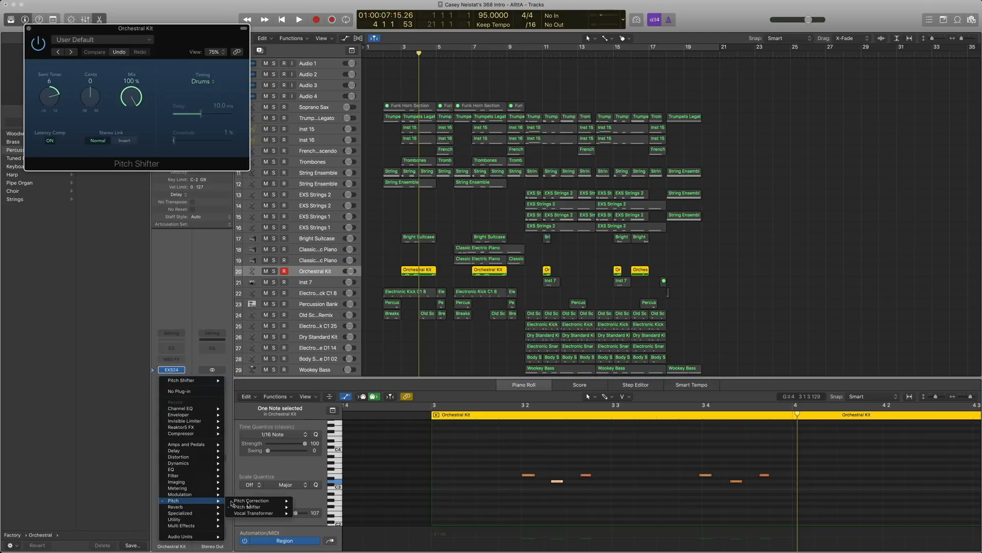
pyautogui.click(186, 302)
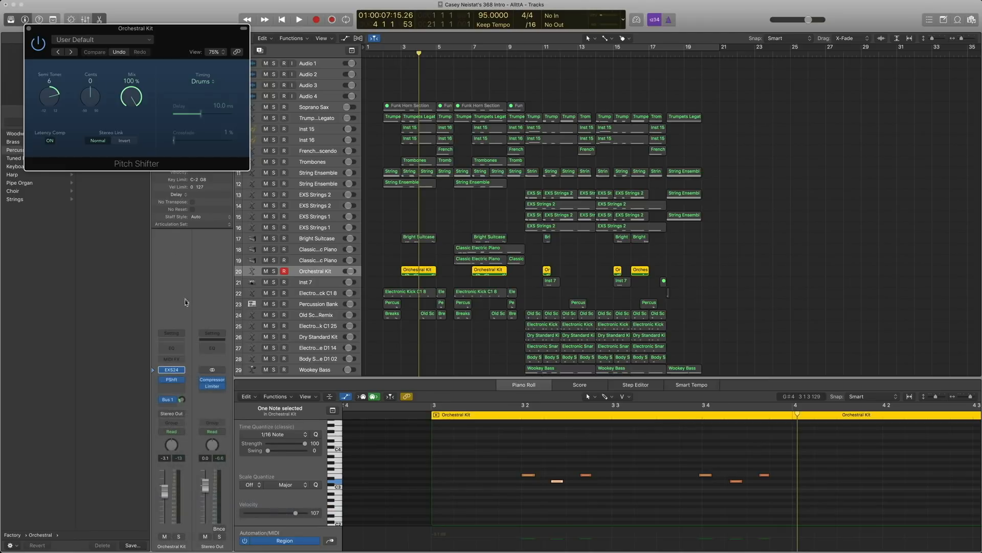
pyautogui.click(208, 82)
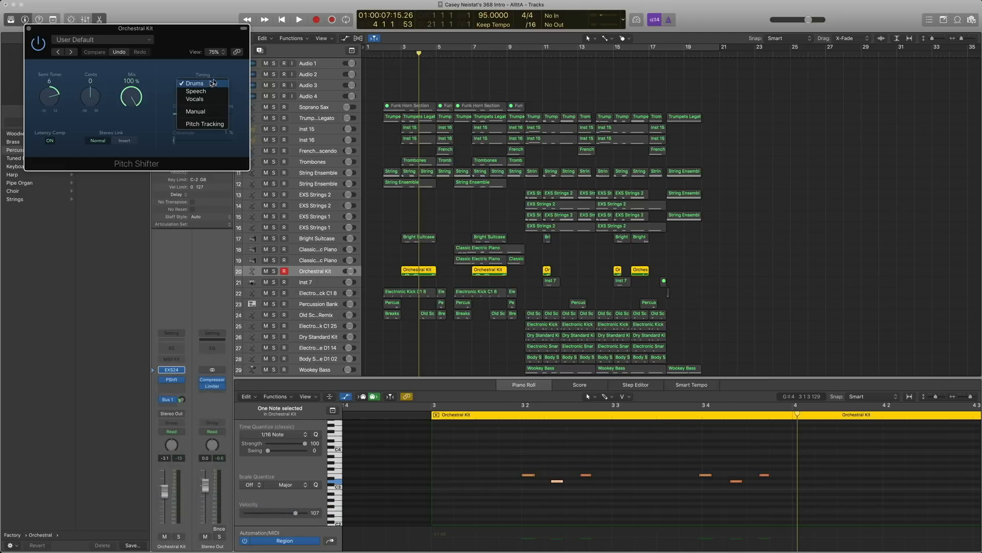
pyautogui.click(213, 69)
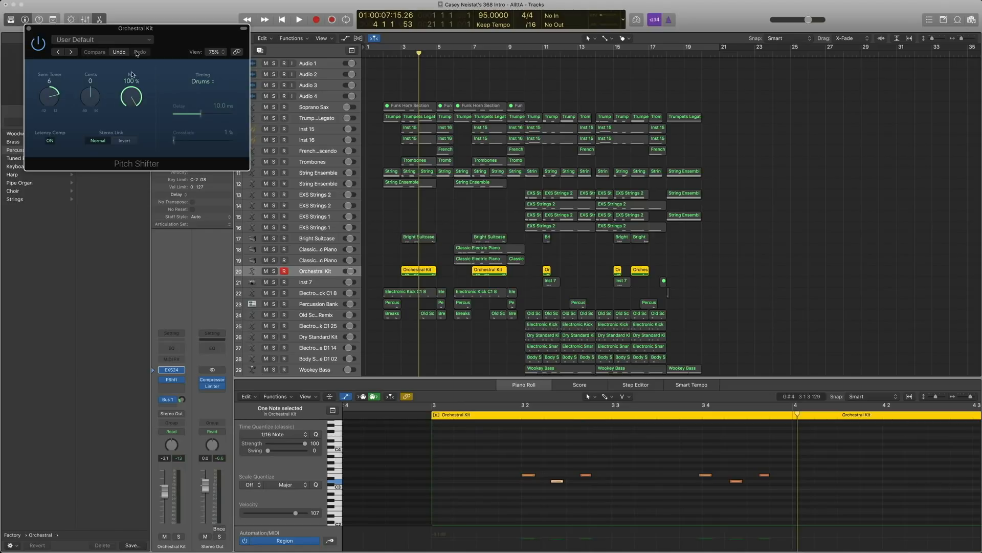
pyautogui.click(29, 29)
# Compare the soloed Orchestral Kit part from bar 3 with the Pitch Shifter on and bypassed
pyautogui.press(',')
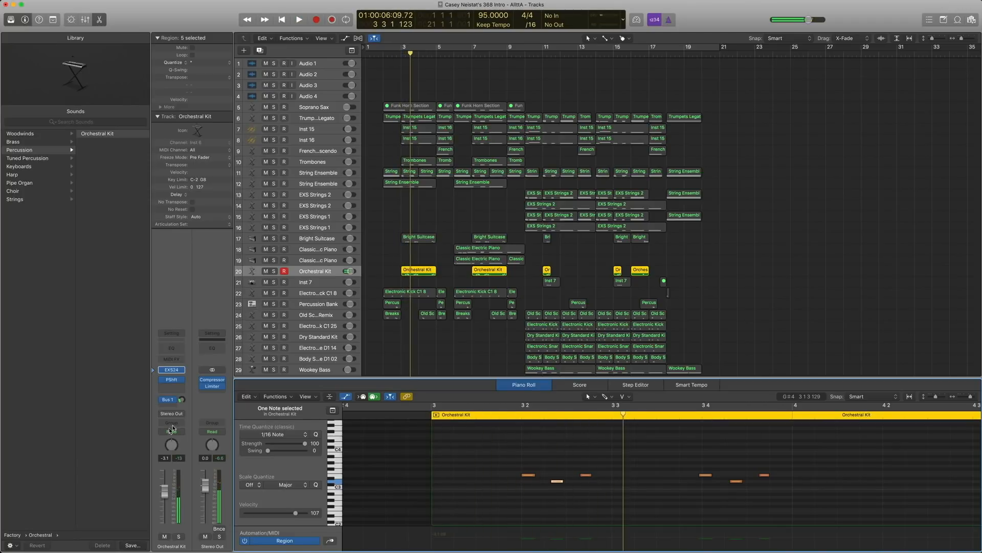
pyautogui.press('space')
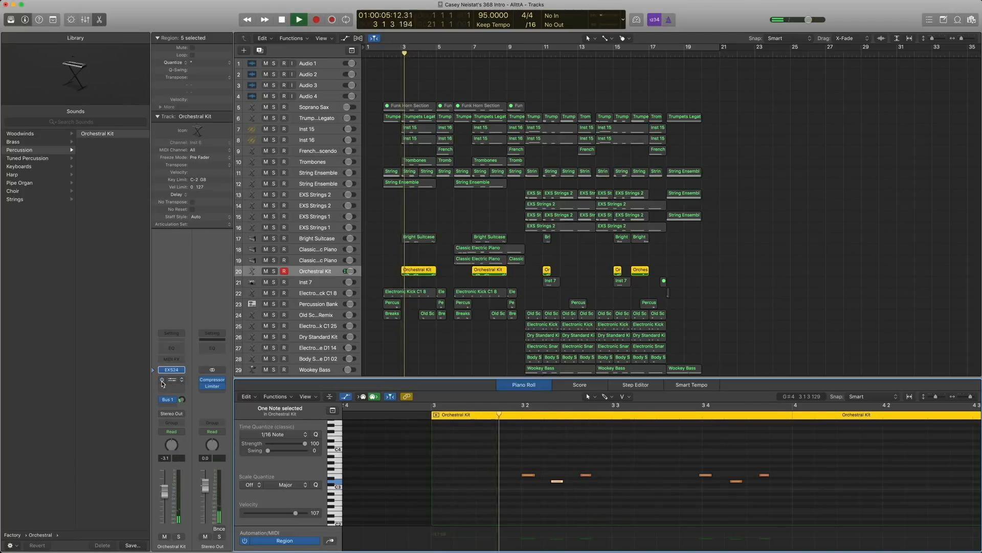
pyautogui.press('space')
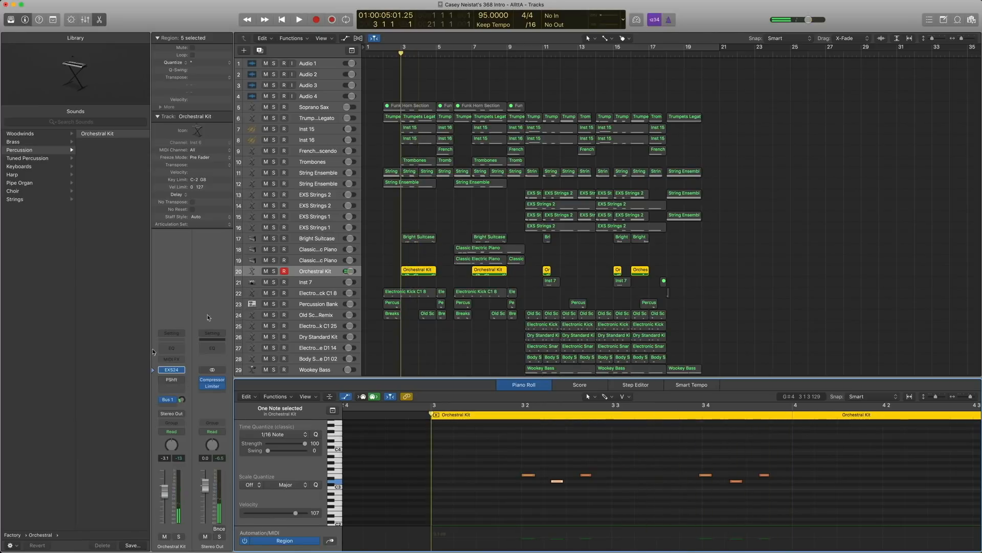
# Turn the Orchestral Kit's Pitch Shifter back on and play its bar 3 region soloed together with the Bright Suitcase region
pyautogui.click(160, 384)
pyautogui.click(193, 370)
pyautogui.click(162, 380)
pyautogui.click(418, 271)
pyautogui.keyDown('shift'); pyautogui.click(411, 239); pyautogui.keyUp('shift')
pyautogui.press('space')
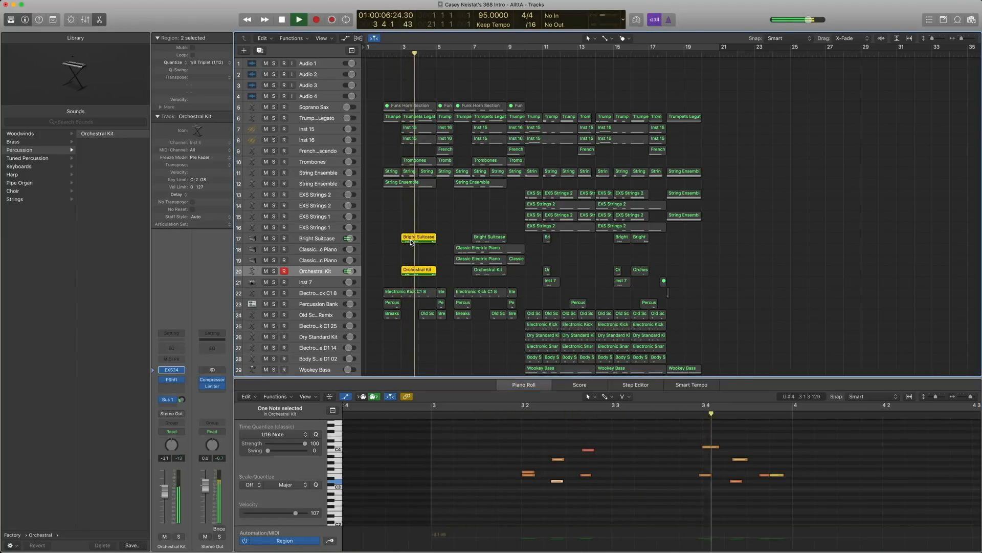
pyautogui.press('space')
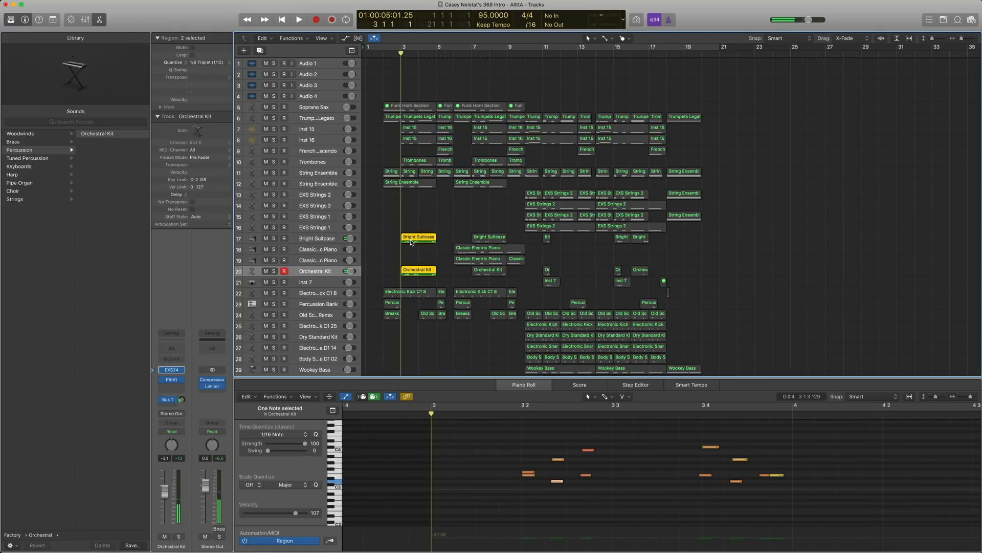
# Show the Electronic Kick C1 8 track's notes and its sound in the library's Single Drums, Kicks, Electronic Kicks category
pyautogui.click(311, 295)
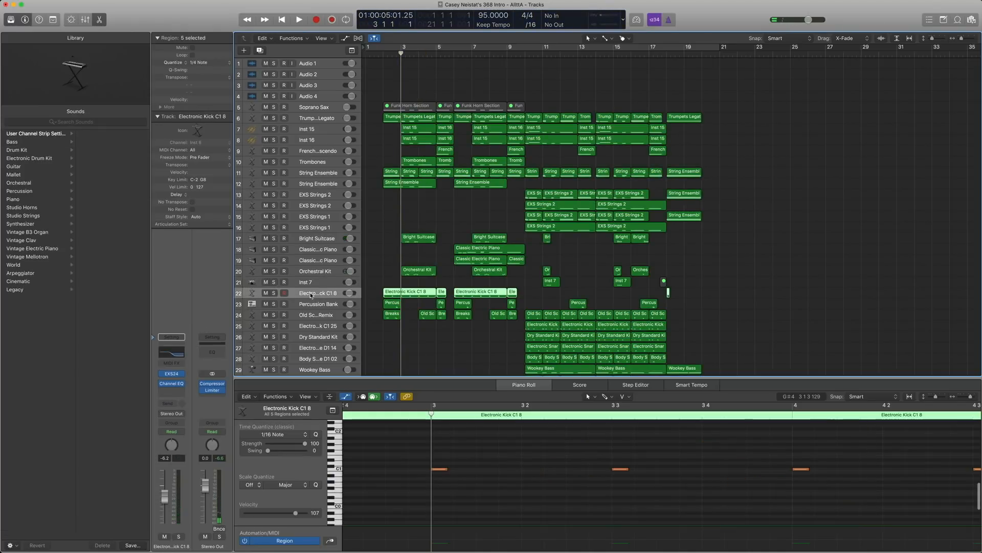
pyautogui.click(155, 375)
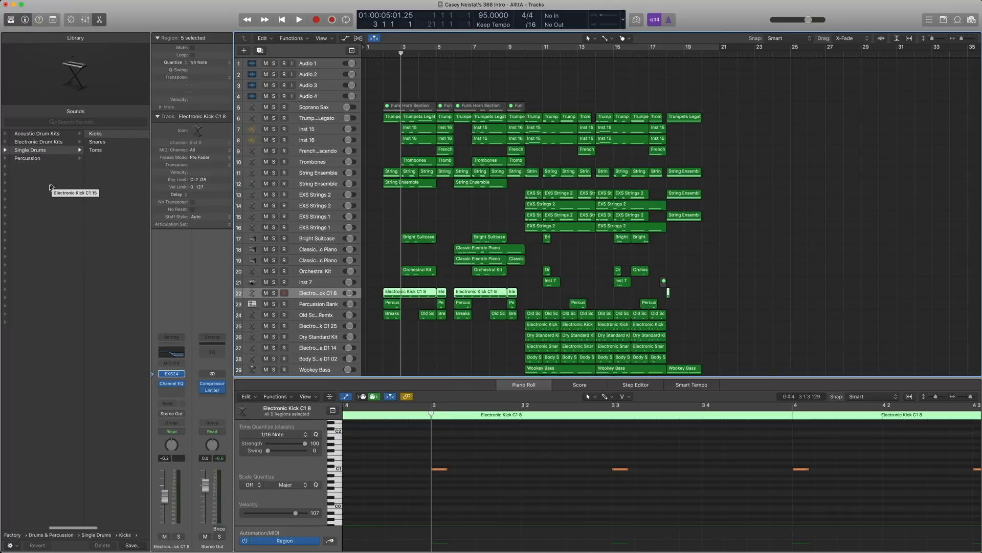
pyautogui.hscroll(-5, 46, 169)
pyautogui.hscroll(5, 77, 151)
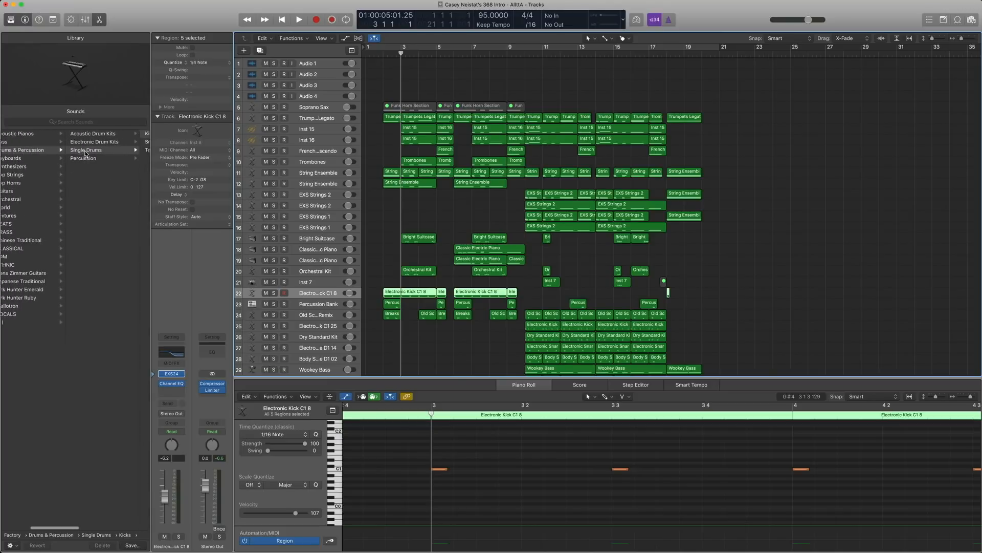
pyautogui.hscroll(3, 71, 143)
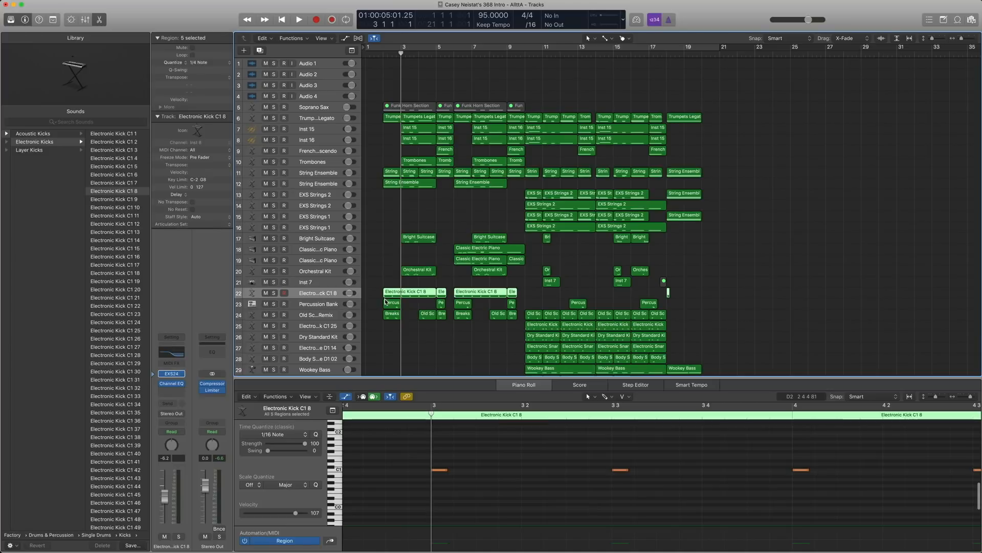
# Play the soloed Electronic Kick C1 8 part from bar 2 with its Channel EQ bypassed
pyautogui.hotkey('ctrl', 's')
pyautogui.moveTo(162, 387)
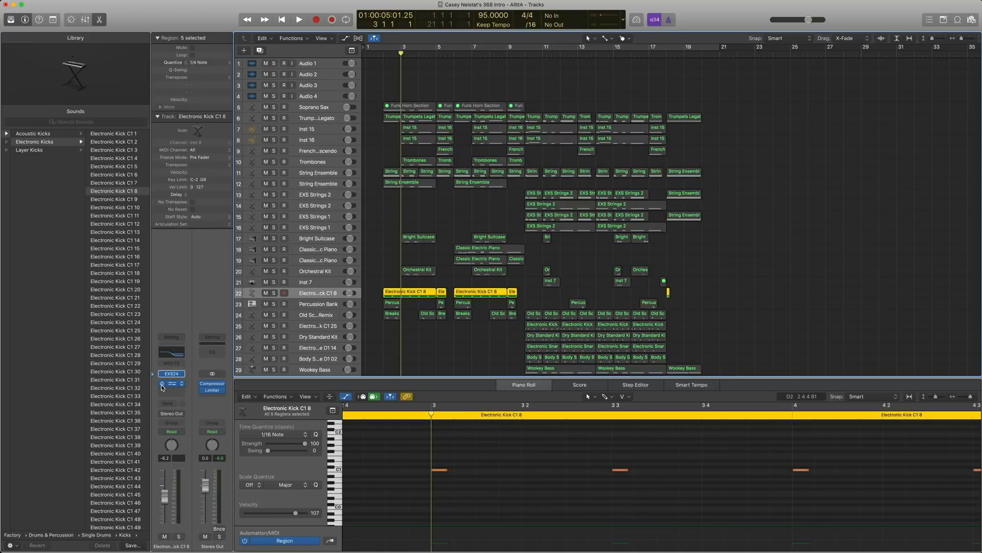
pyautogui.press('space')
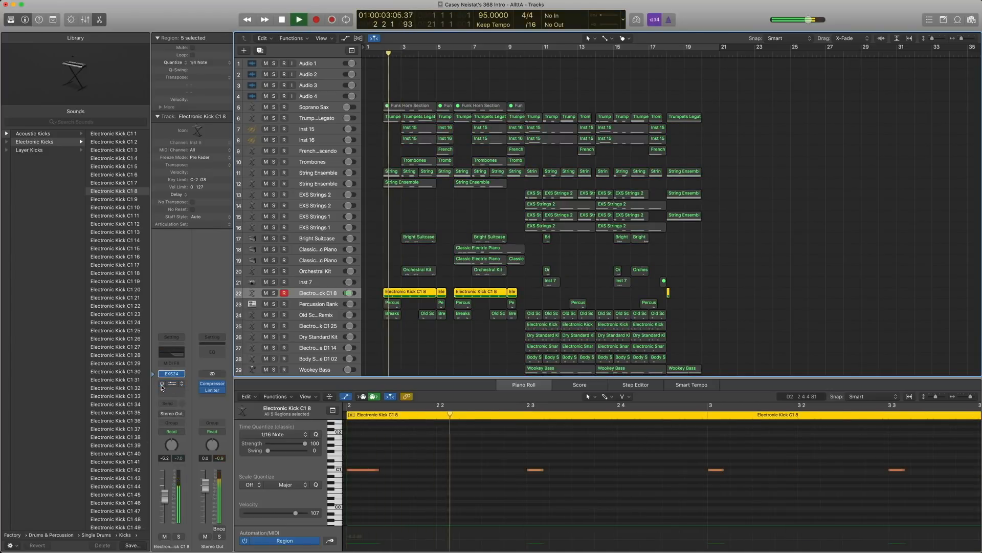
pyautogui.press('space')
# Re-enable the Electronic Kick's Channel EQ, show its curve and replay the part from bar 2 before turning solo off
pyautogui.click(162, 386)
pyautogui.click(173, 385)
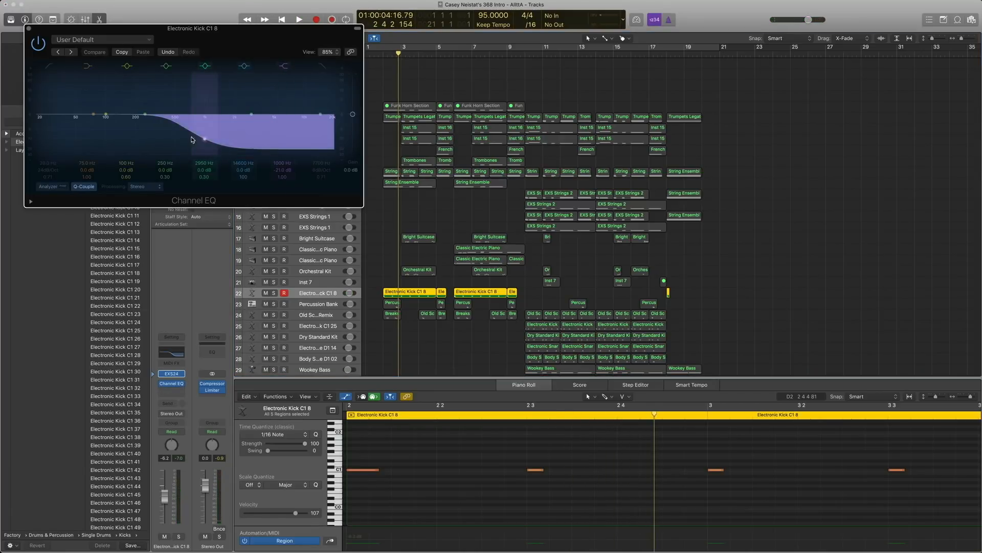
pyautogui.click(29, 28)
pyautogui.press('space')
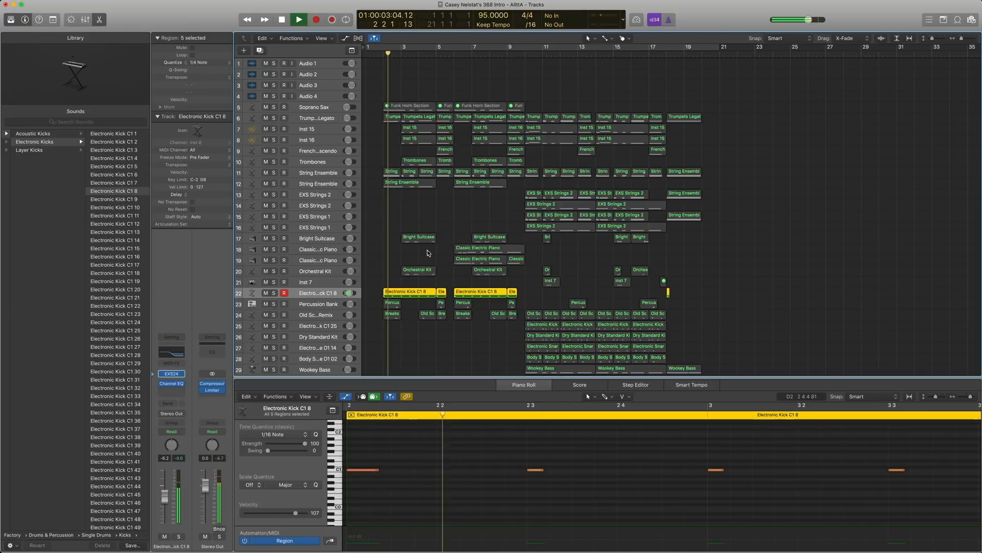
pyautogui.press('space')
pyautogui.hotkey('ctrl', 's')
# Show the Percussion Bank sound among Ultrabeat's Drum Banks and where Ultrabeat (Drum Synth) Stereo sits among the instruments
pyautogui.press('Return')
pyautogui.press('.')
pyautogui.click(312, 306)
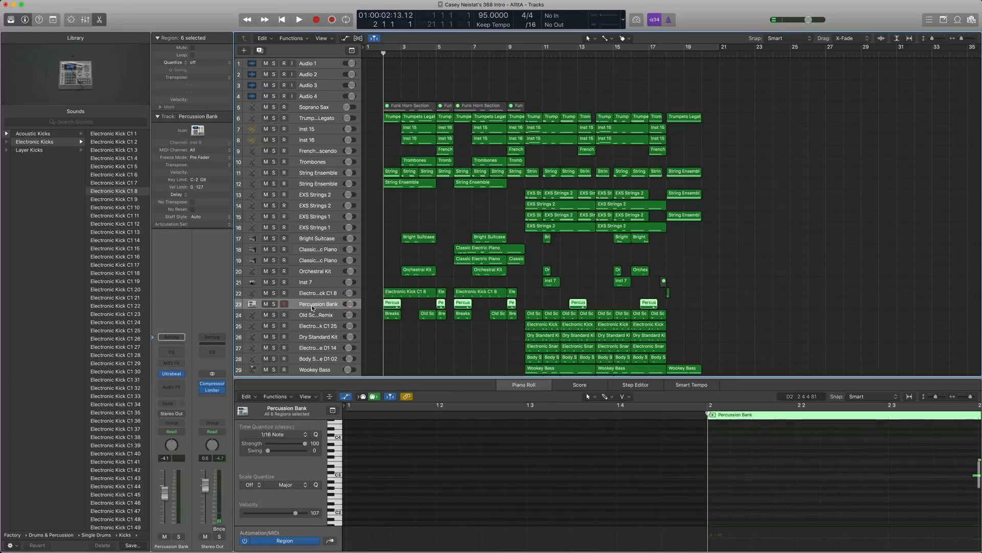
pyautogui.click(156, 378)
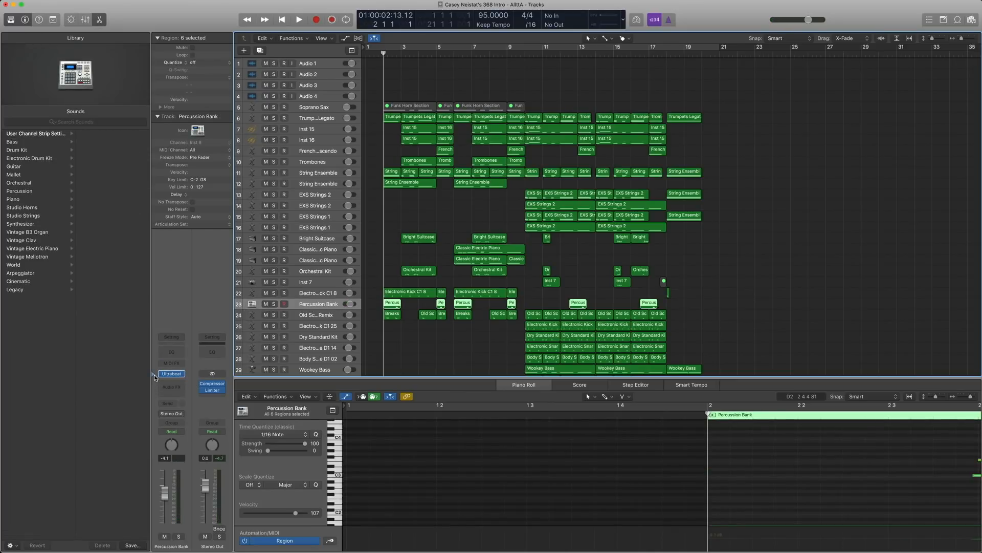
pyautogui.click(182, 376)
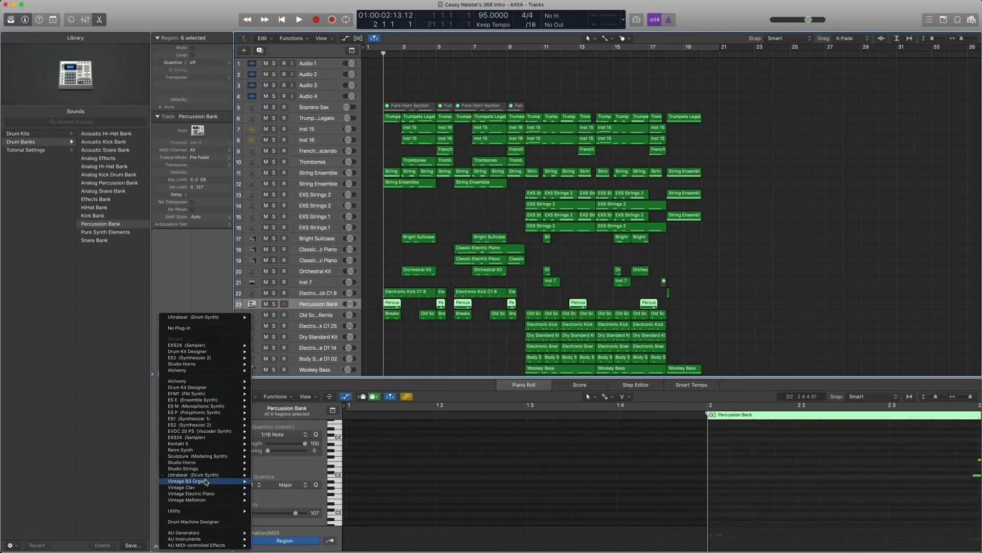
pyautogui.moveTo(207, 478)
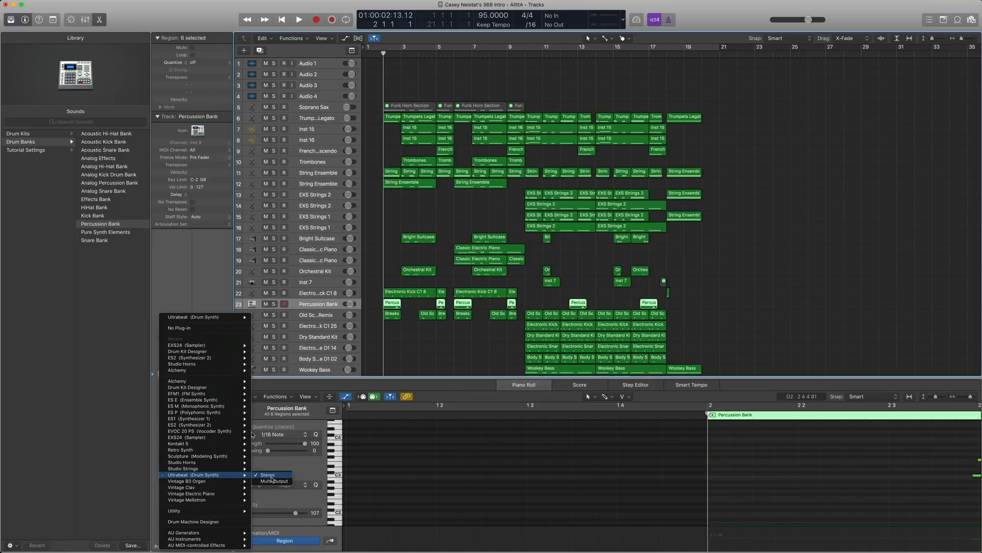
pyautogui.click(271, 475)
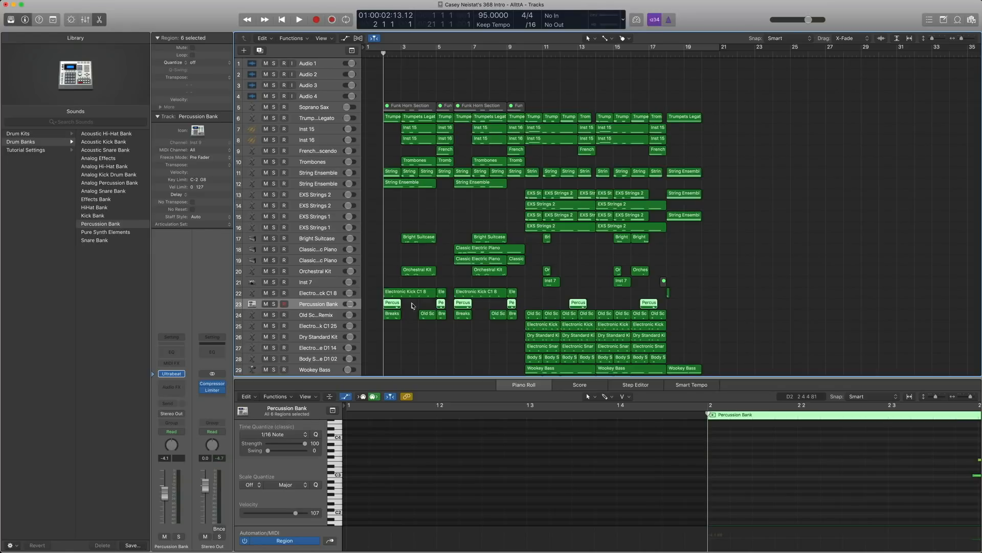
# Show the notes of the Percussion Bank region at bar 2 and play it soloed
pyautogui.click(389, 304)
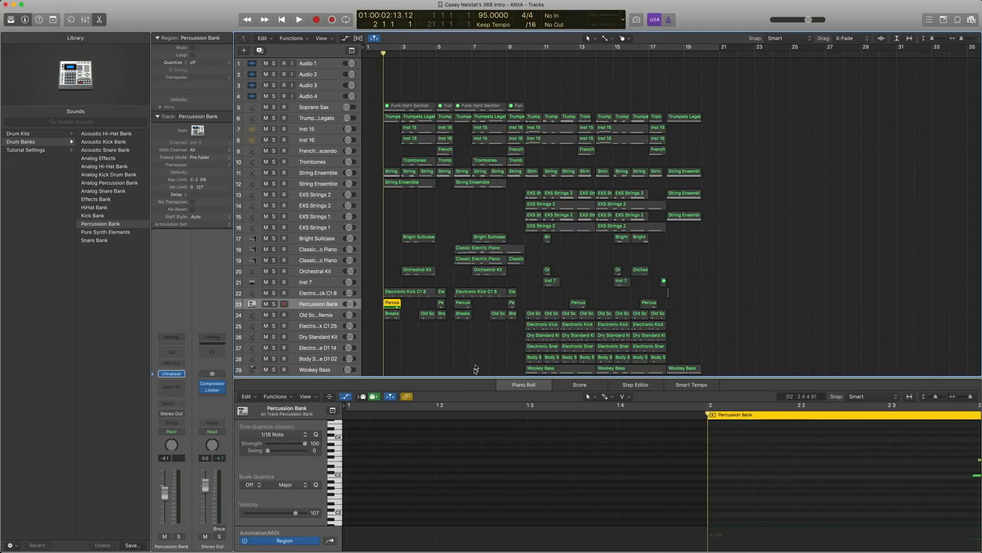
pyautogui.hscroll(5, 623, 466)
pyautogui.press('space')
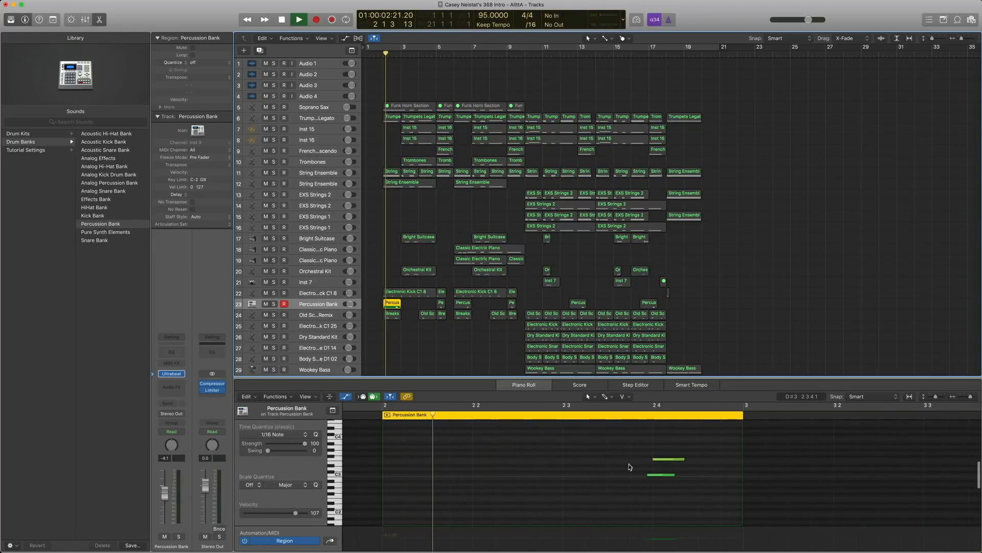
pyautogui.press('space')
pyautogui.hscroll(-1, 629, 467)
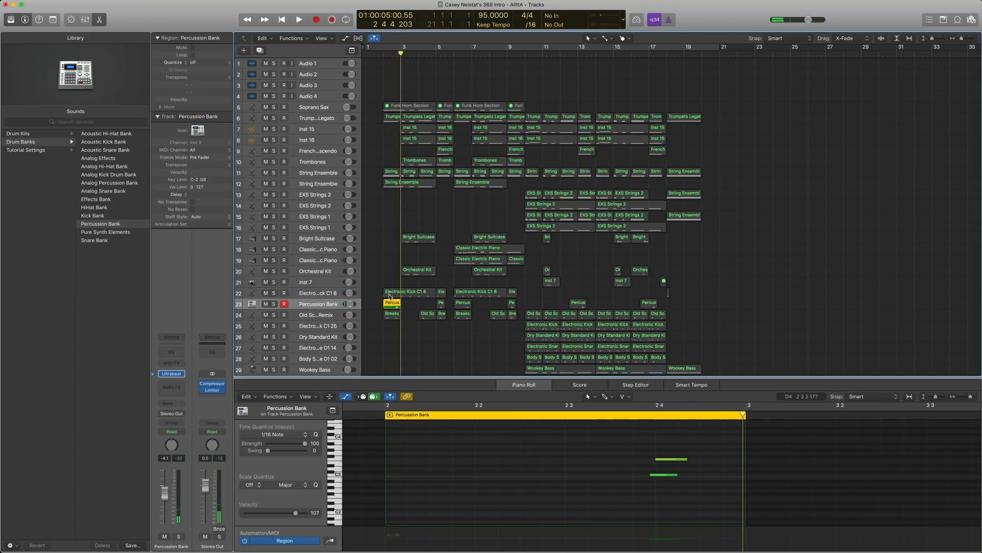
# Play the first Percussion Bank and Electronic Kick C1 8 regions soloed together from bar 2
pyautogui.keyDown('shift'); pyautogui.click(390, 293); pyautogui.keyUp('shift')
pyautogui.press('space')
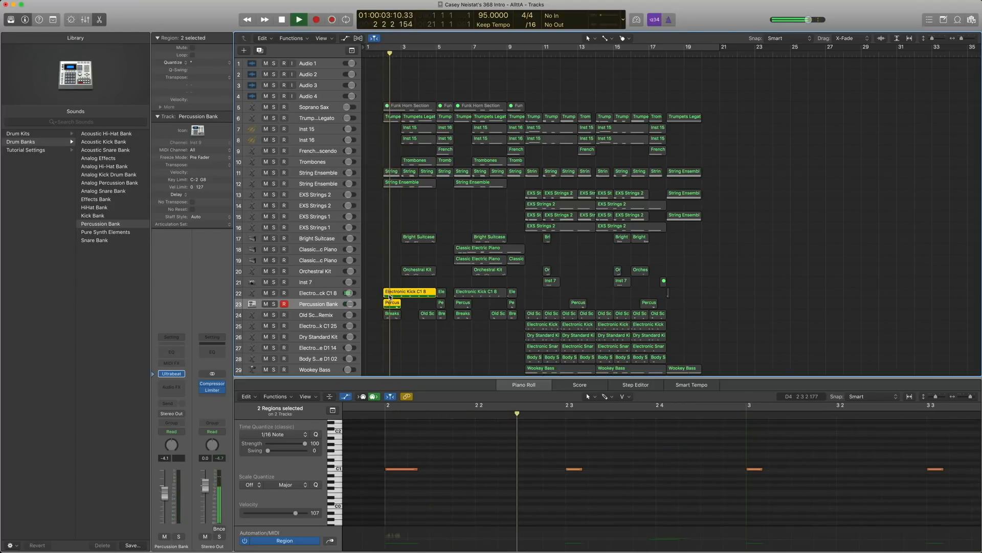
pyautogui.press('space')
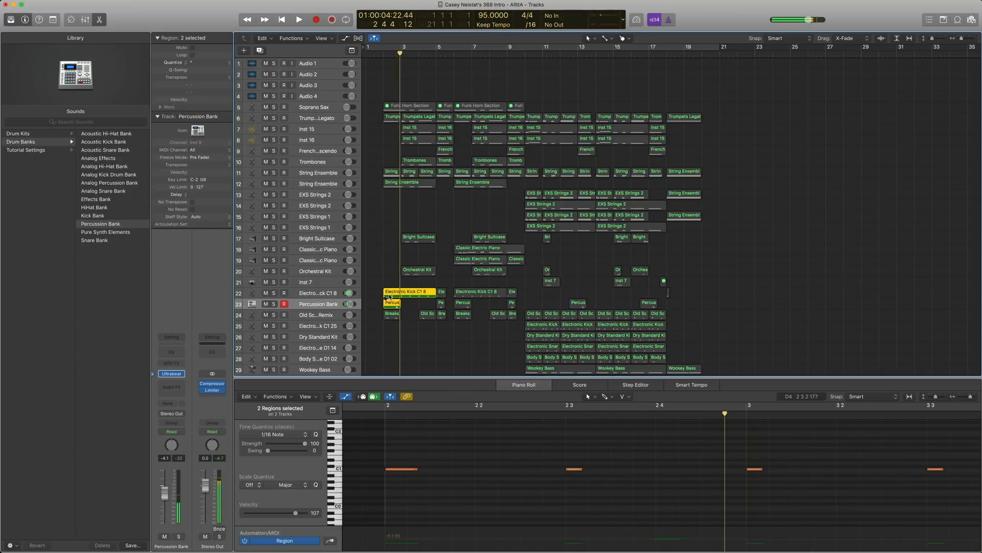
# Show the Old School Funk Remix track's Studio Brush Kit among the library's Acoustic Drum Kits and play its regions soloed from bar 2
pyautogui.click(317, 316)
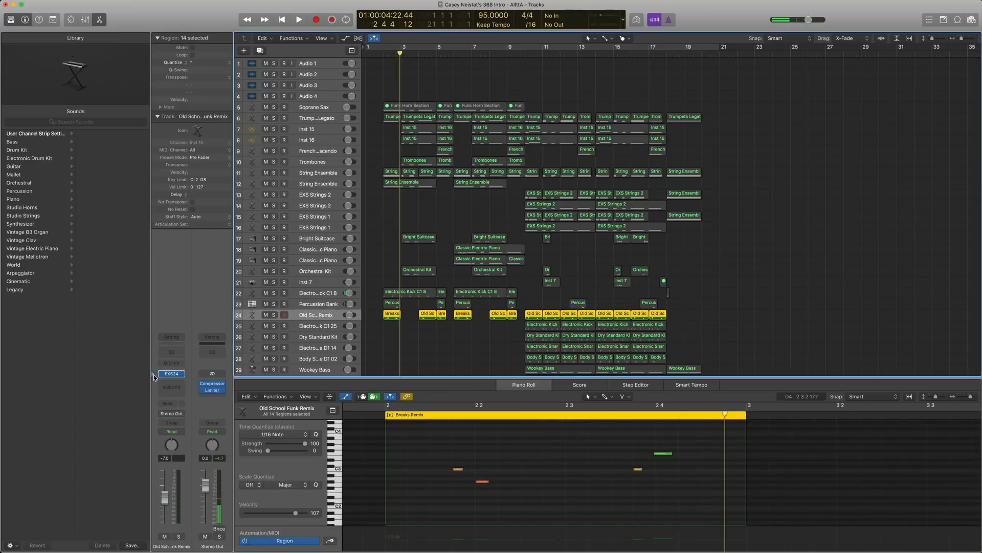
pyautogui.hscroll(-5, 62, 181)
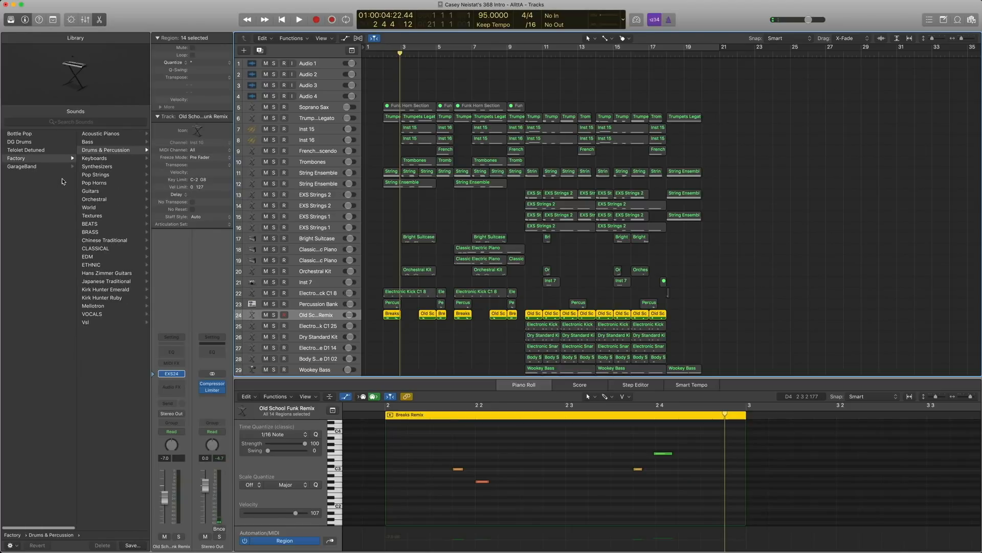
pyautogui.hscroll(5, 78, 148)
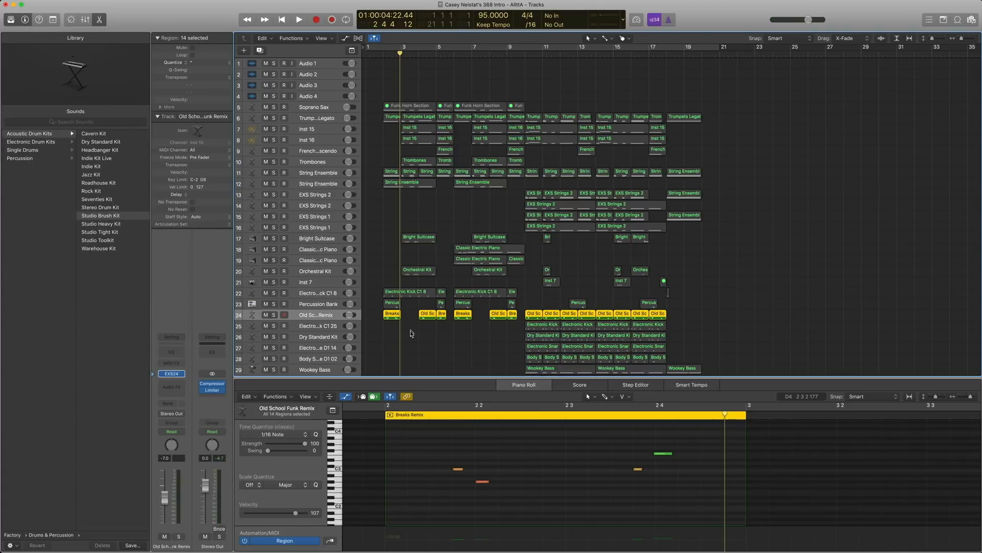
pyautogui.press('space')
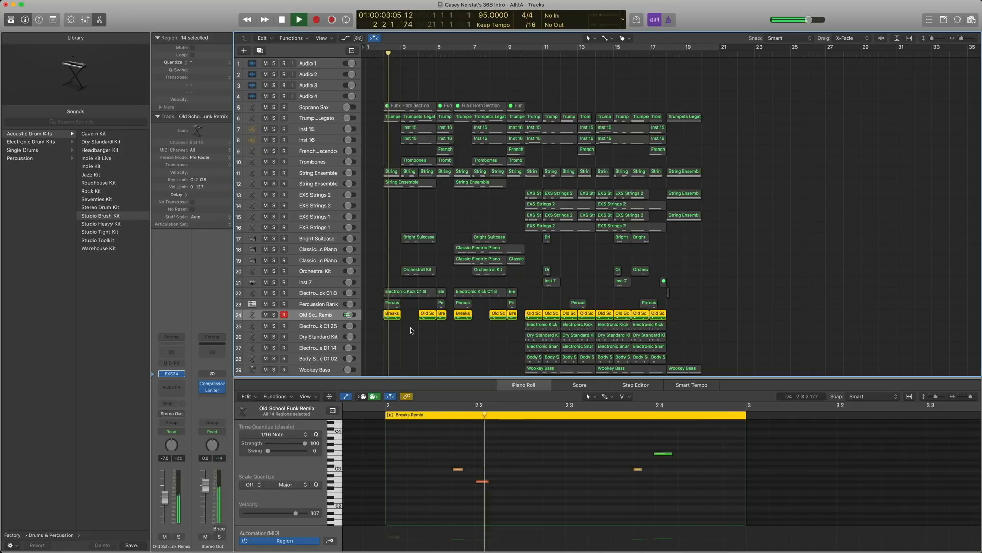
pyautogui.press('space')
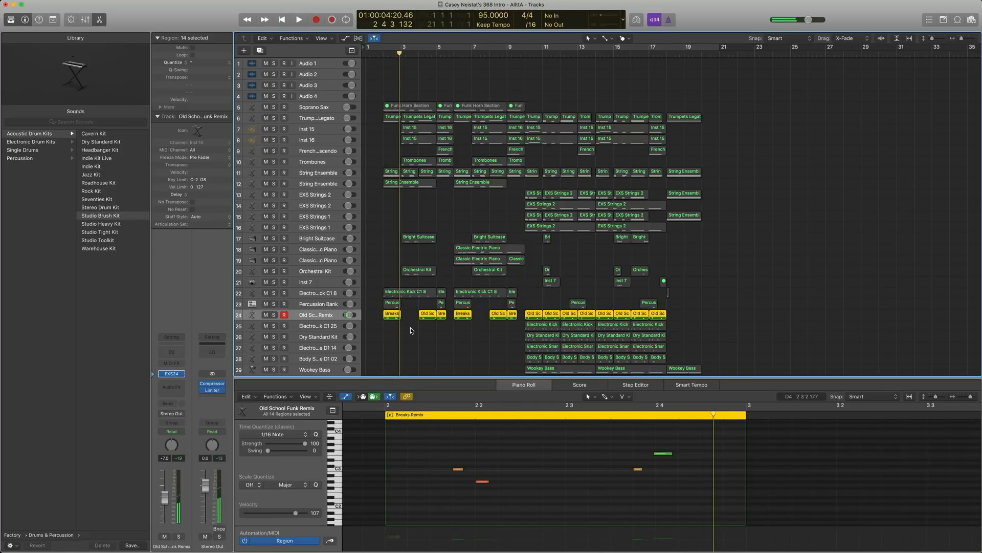
# Play the first Electronic Kick, Percussion Bank and Breaks Remix regions soloed together from bar 2
pyautogui.moveTo(410, 330); pyautogui.dragTo(390, 295)
pyautogui.press('space')
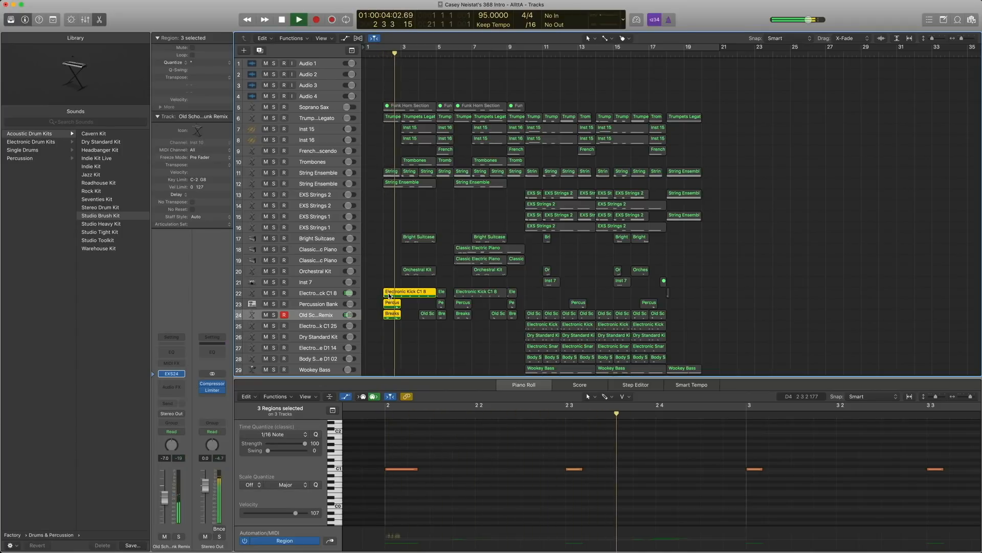
pyautogui.press('space')
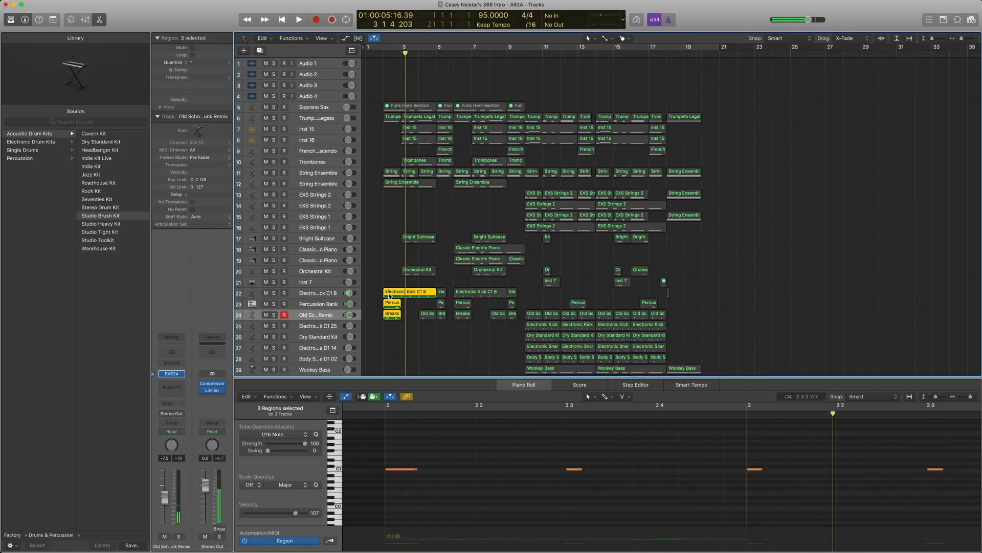
# Select the opening section's regions from the Trumpets Legato down to the Breaks Remix track and play them soloed together
pyautogui.press('super+a')
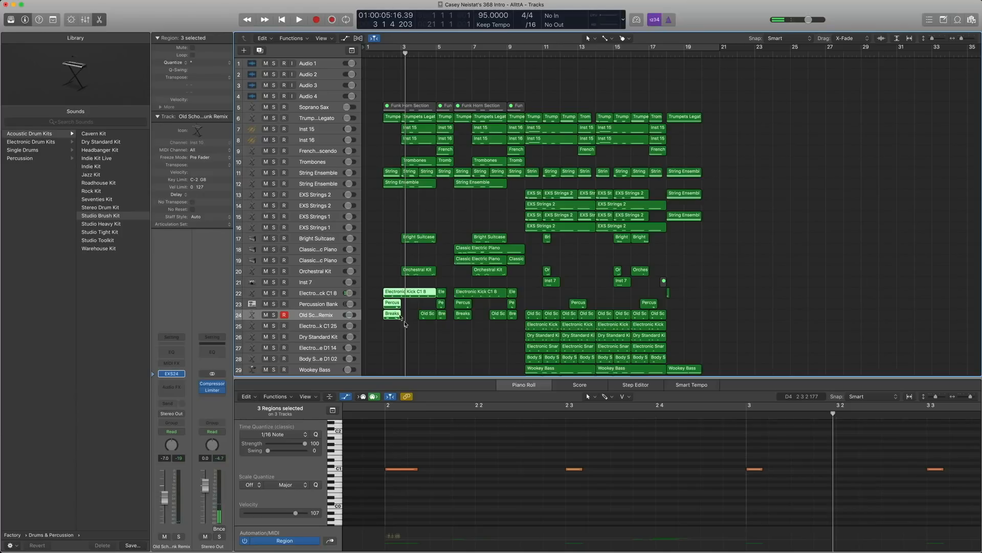
pyautogui.moveTo(412, 332); pyautogui.dragTo(375, 118)
pyautogui.hotkey('shift', 'space')
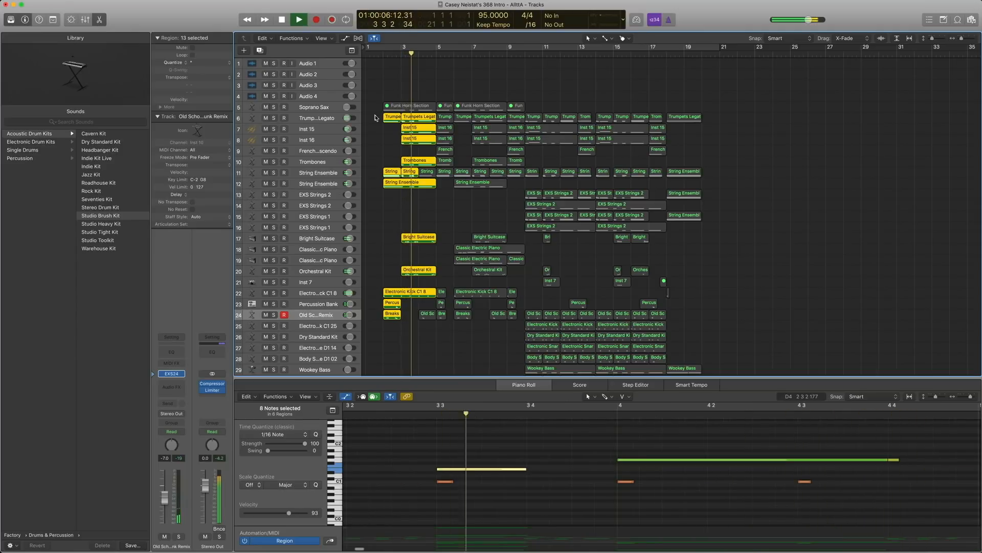
pyautogui.press('space')
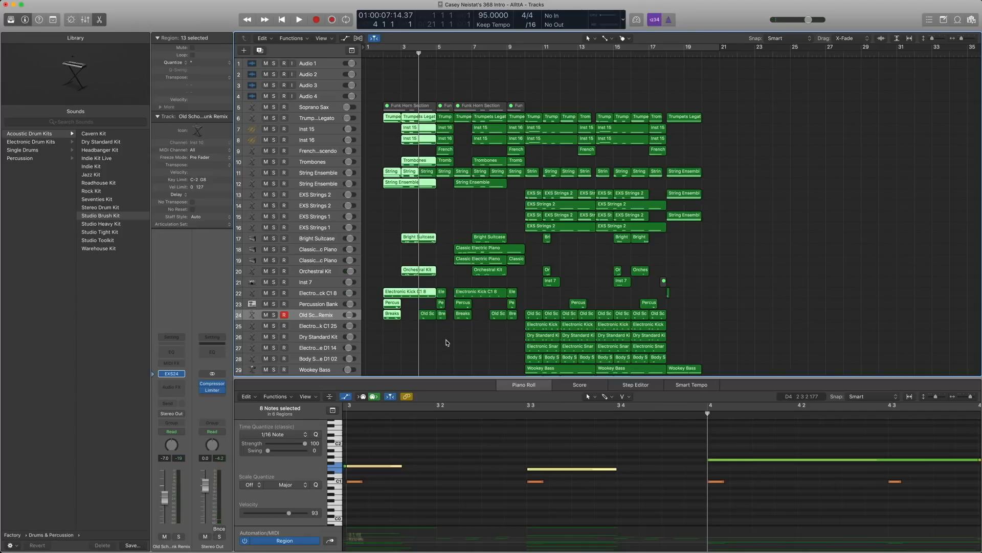
# Play the Old School Funk, Breaks and Percussion regions of bars 4 and 5 soloed, and highlight bar 5's four notes
pyautogui.moveTo(447, 344); pyautogui.dragTo(431, 307)
pyautogui.press('space')
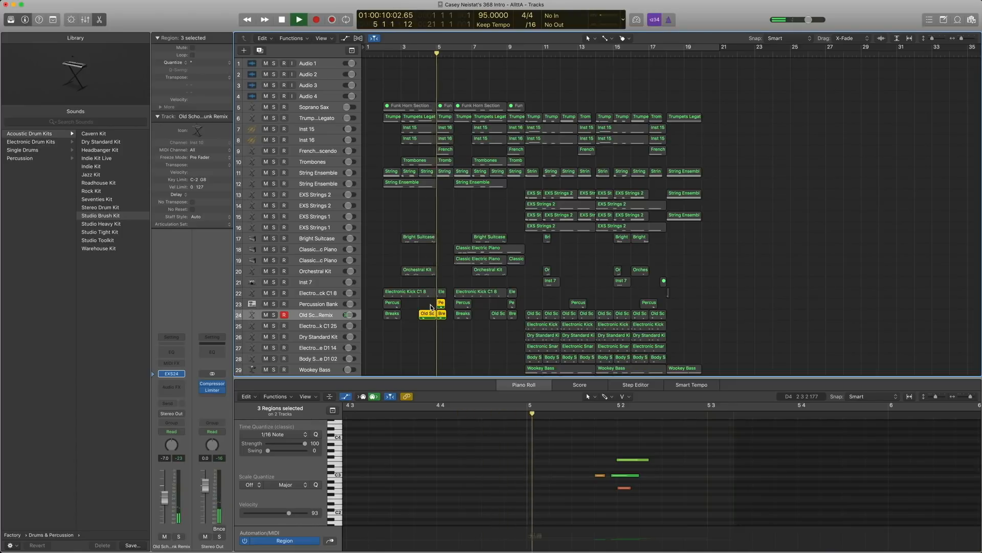
pyautogui.press('space')
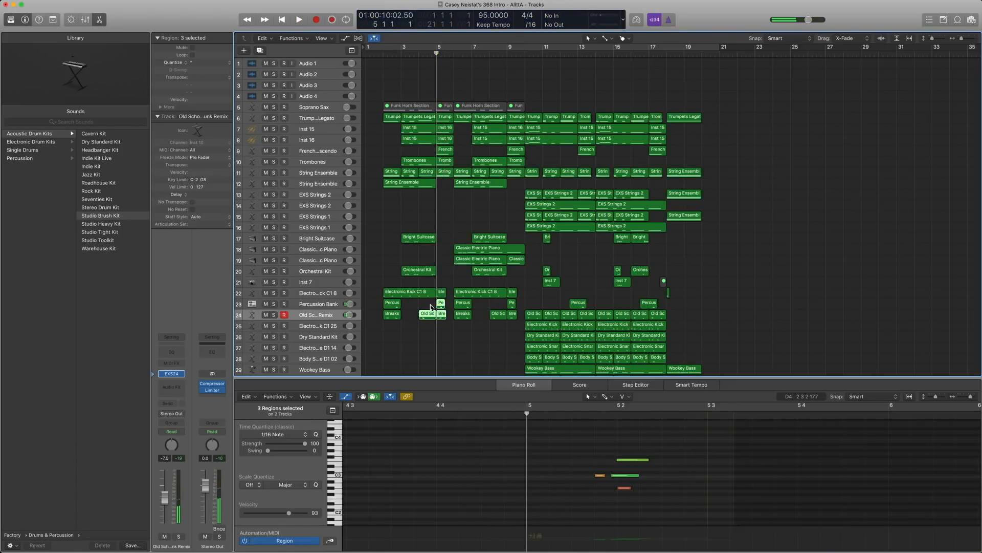
pyautogui.moveTo(653, 511); pyautogui.dragTo(602, 462)
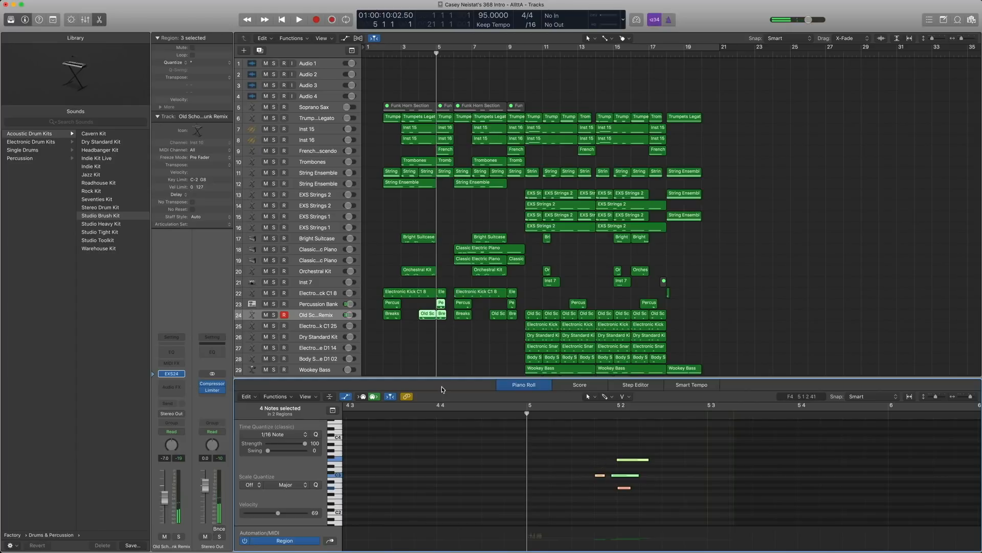
# Show the first Electronic Kick C1 8 region's notes and close the piano roll
pyautogui.click(404, 294)
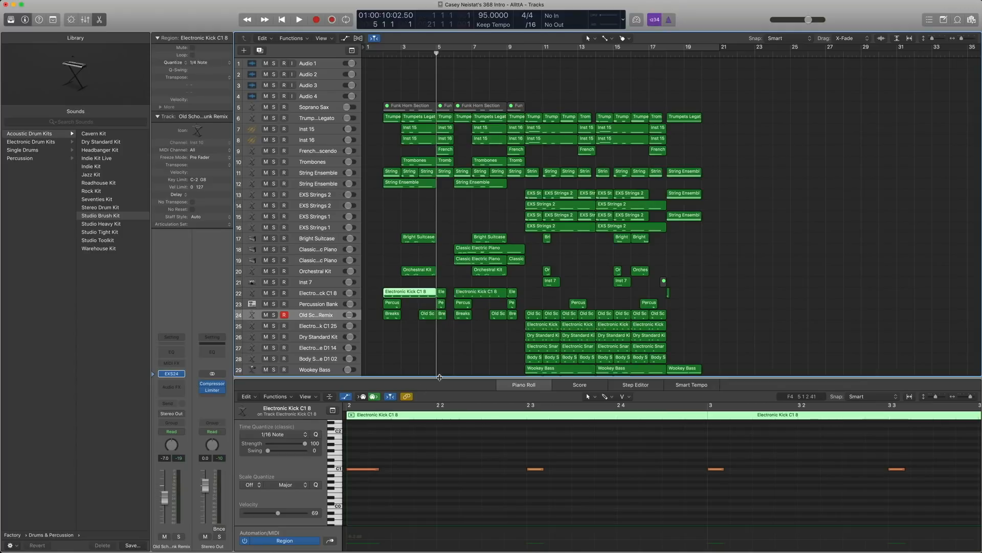
pyautogui.press('p')
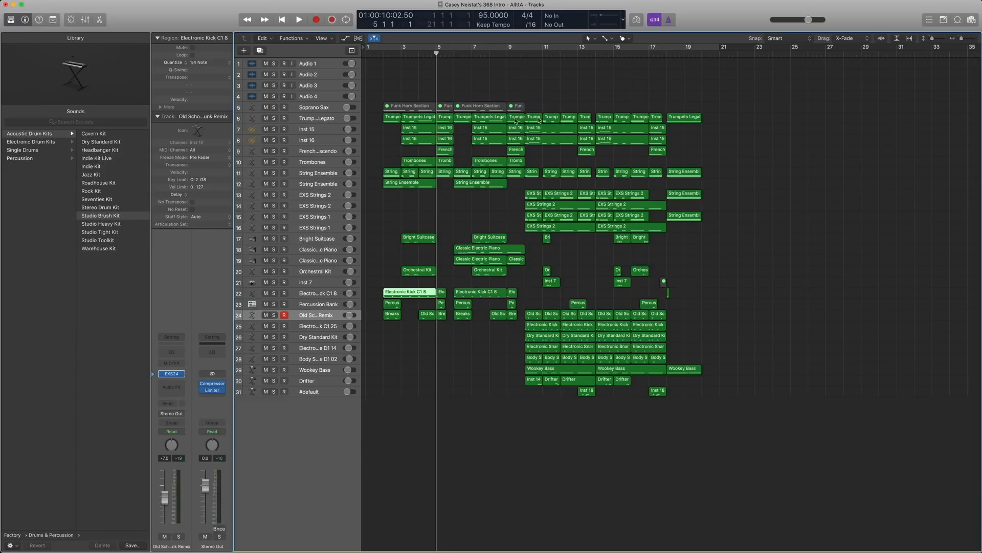
# Show the Vintage Electric Piano instrument and its preset on track 18, Classic Electric Piano, and close the plug-in window
pyautogui.click(317, 252)
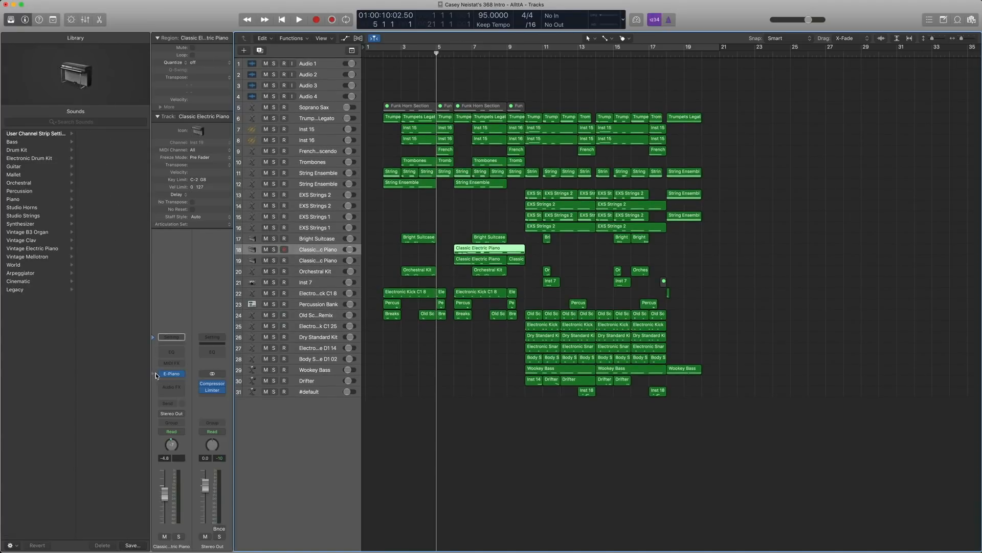
pyautogui.click(179, 376)
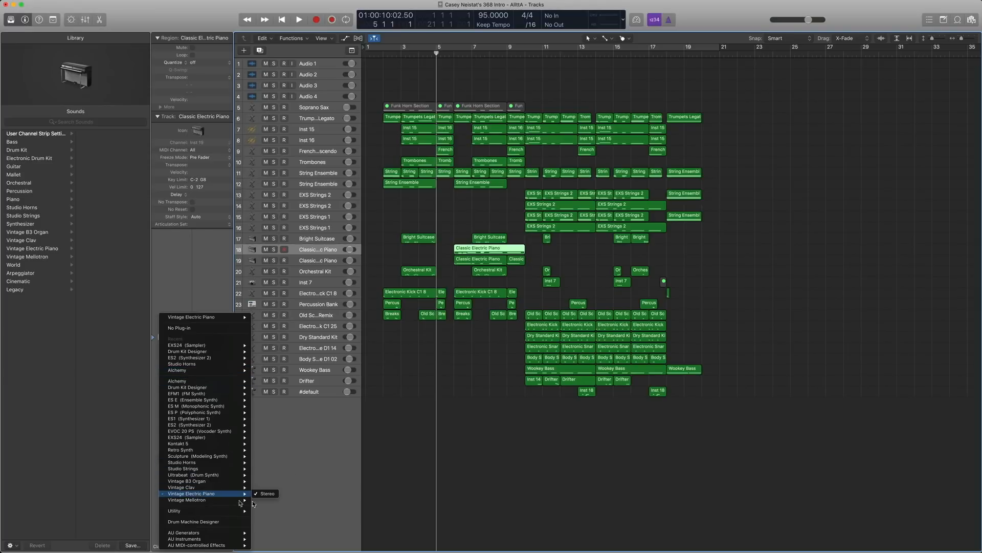
pyautogui.click(159, 369)
pyautogui.click(156, 374)
pyautogui.click(172, 375)
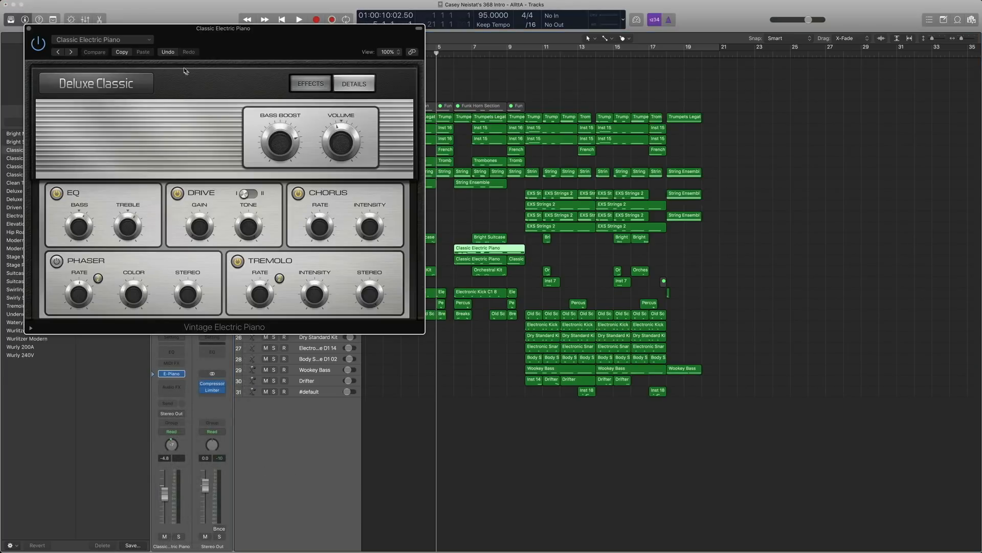
pyautogui.click(103, 40)
pyautogui.click(253, 79)
pyautogui.press('super+w')
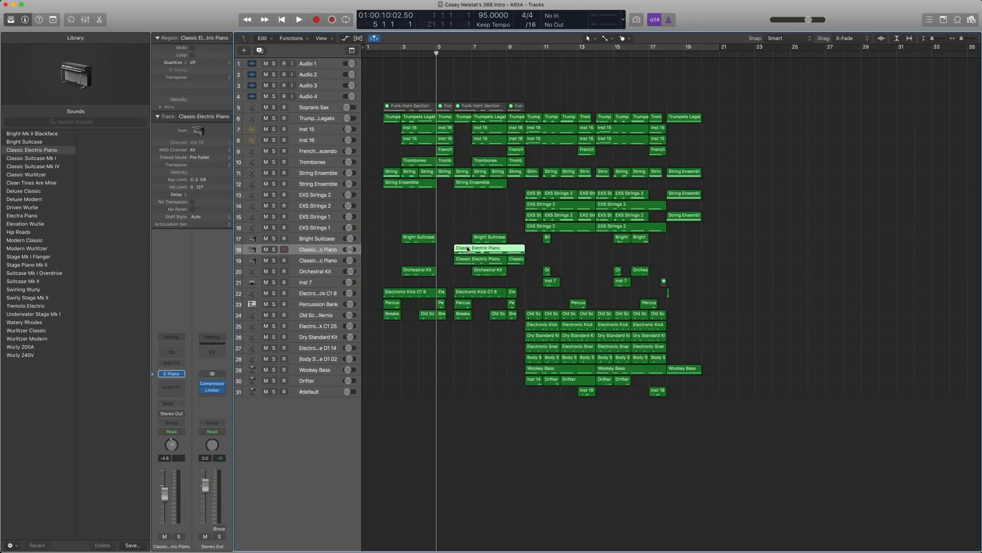
# Show the notes of track 18's Classic Electric Piano region, sound one of them, and play the region soloed
pyautogui.doubleClick(468, 249)
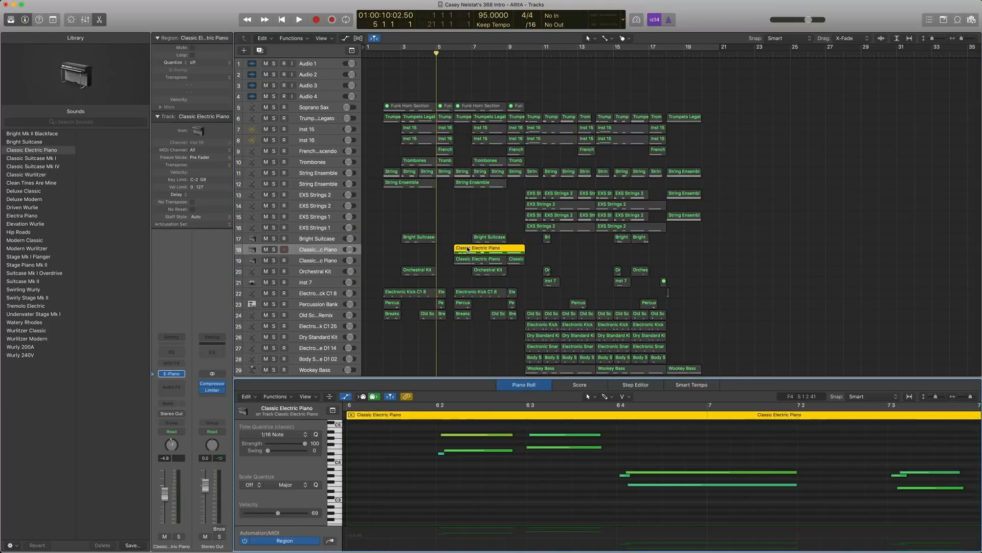
pyautogui.click(628, 477)
pyautogui.scroll(-5, 625, 477)
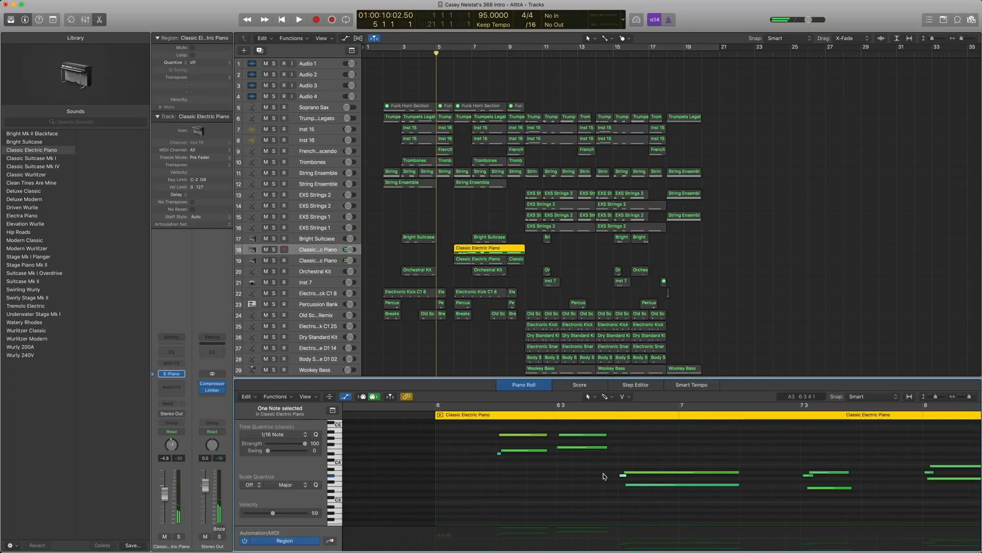
pyautogui.press('space')
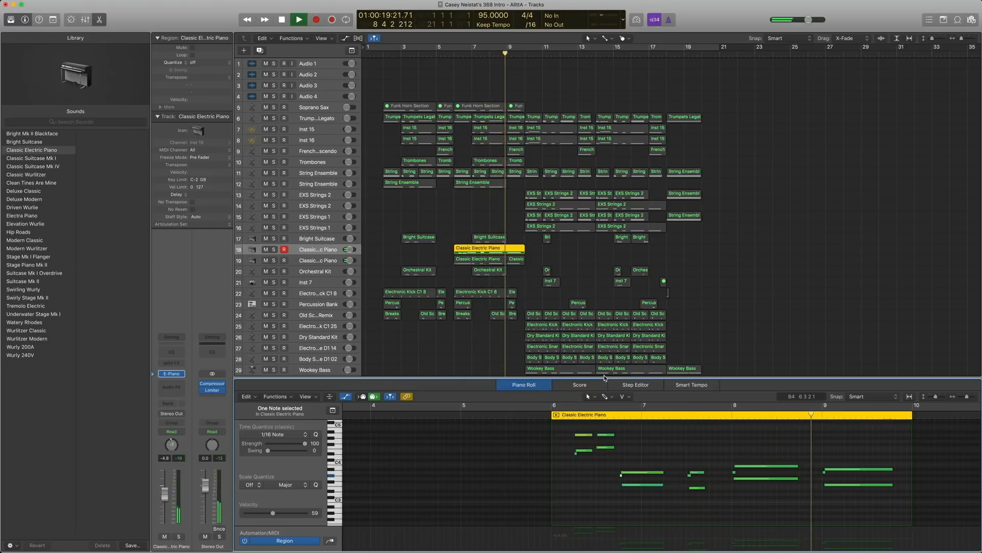
pyautogui.press('space')
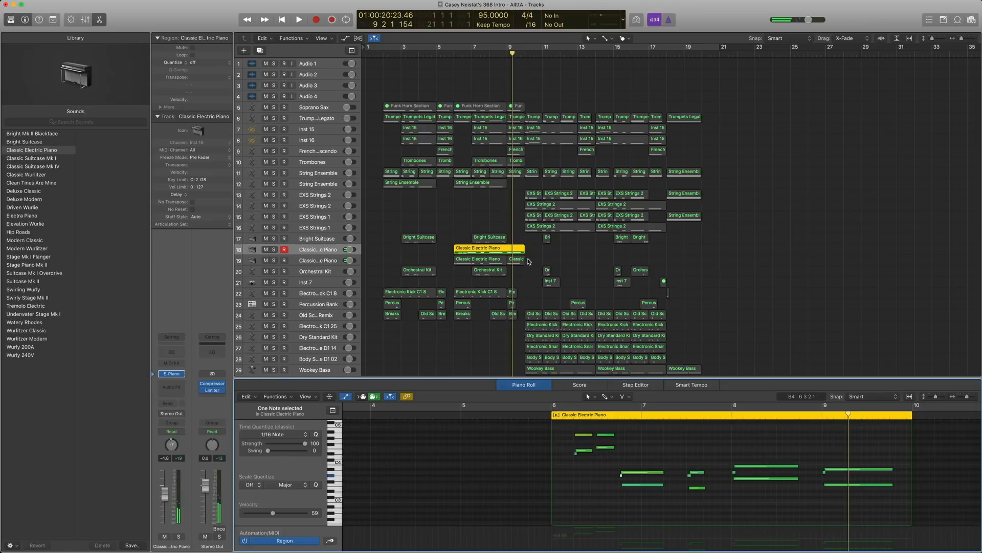
# Play the two Classic Electric Piano regions on track 19 soloed from bar 6
pyautogui.moveTo(529, 262); pyautogui.dragTo(463, 263)
pyautogui.hotkey('shift', 'space')
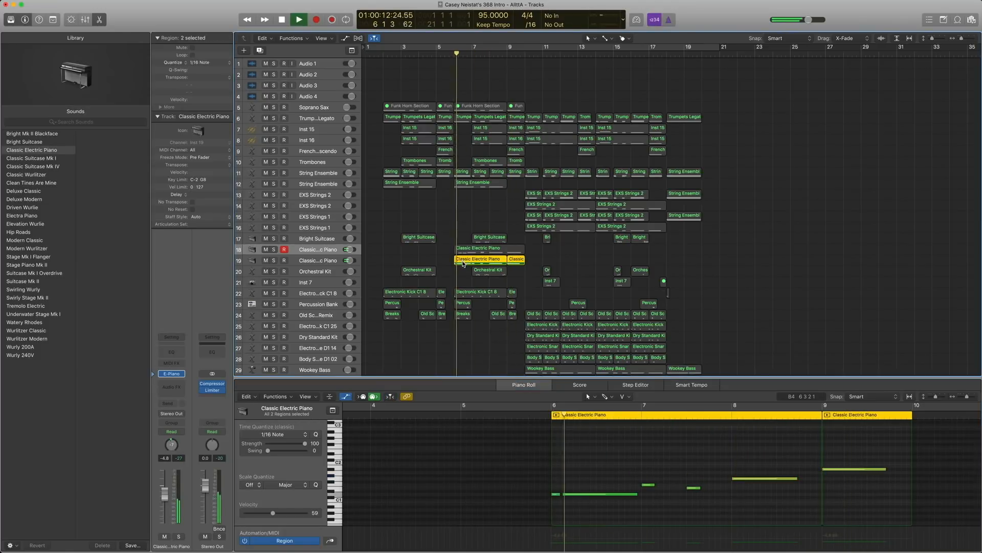
pyautogui.press('space')
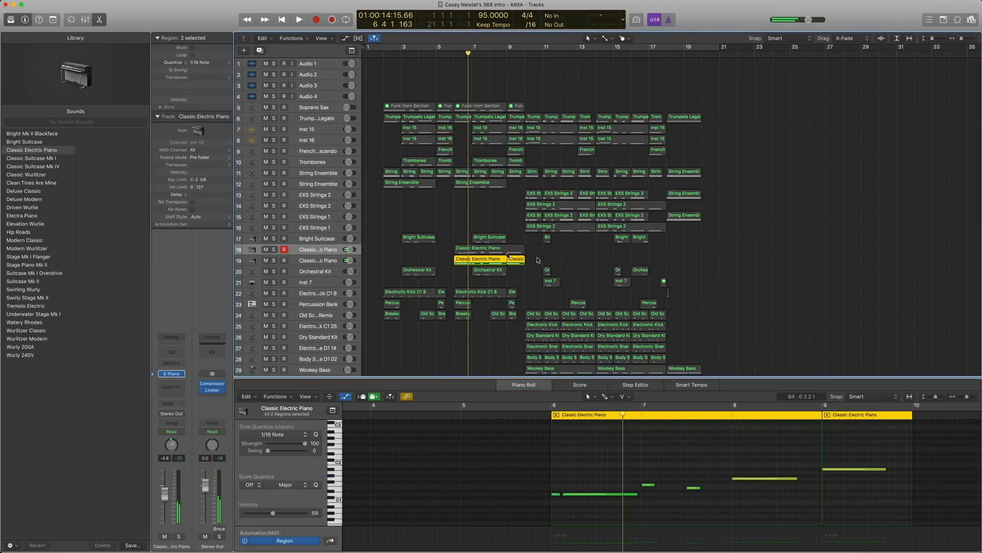
# Add track 18's Classic Electric Piano region to the selection and play all three piano regions soloed from bar 6
pyautogui.keyDown('shift'); pyautogui.click(464, 251); pyautogui.keyUp('shift')
pyautogui.hotkey('shift', 'space')
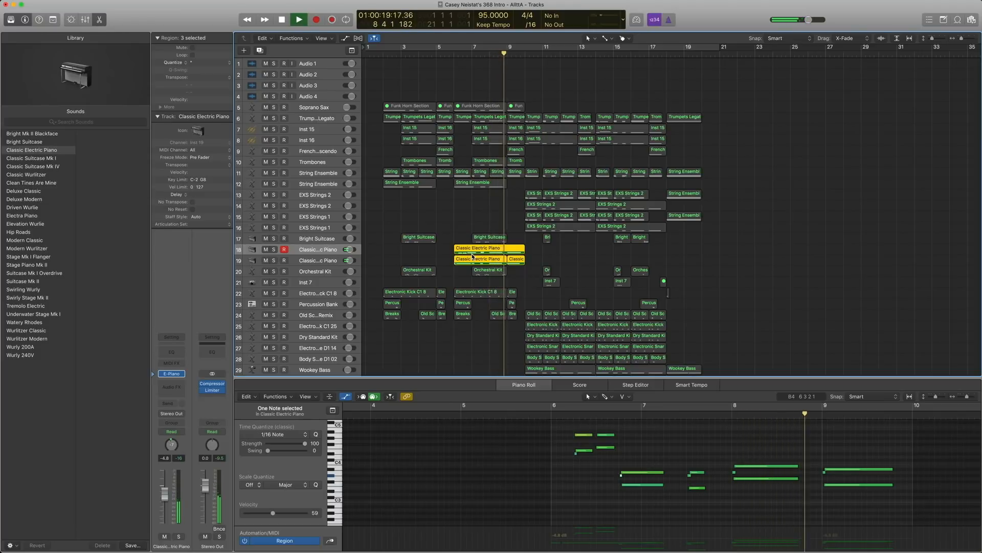
pyautogui.press('space')
# Select the regions of bars 6 to 9 from Trumpets Legato down to both Classic Electric Pianos, play them soloed, and clear the selection
pyautogui.moveTo(529, 263); pyautogui.dragTo(494, 239)
pyautogui.moveTo(518, 202); pyautogui.dragTo(458, 130)
pyautogui.doubleClick(453, 55)
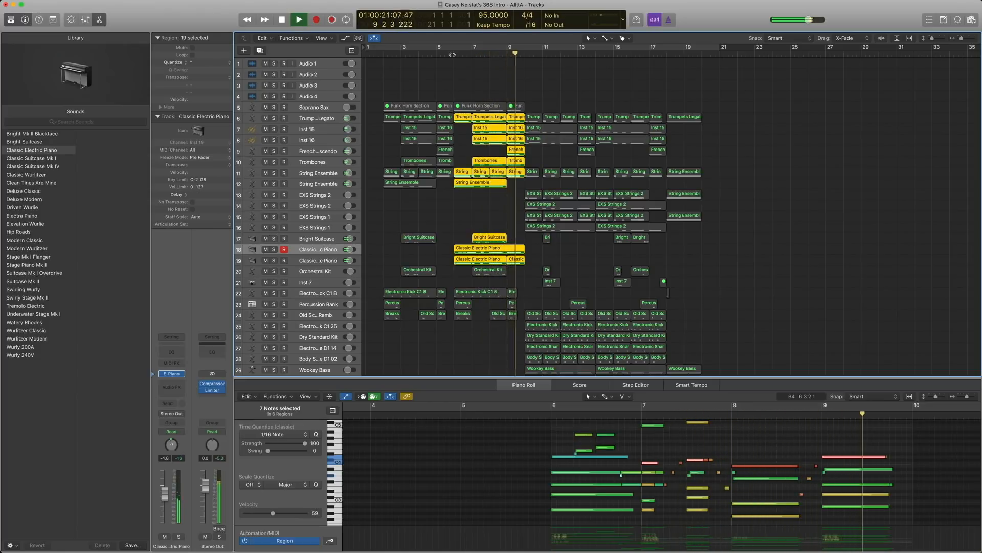
pyautogui.press('space')
pyautogui.click(464, 79)
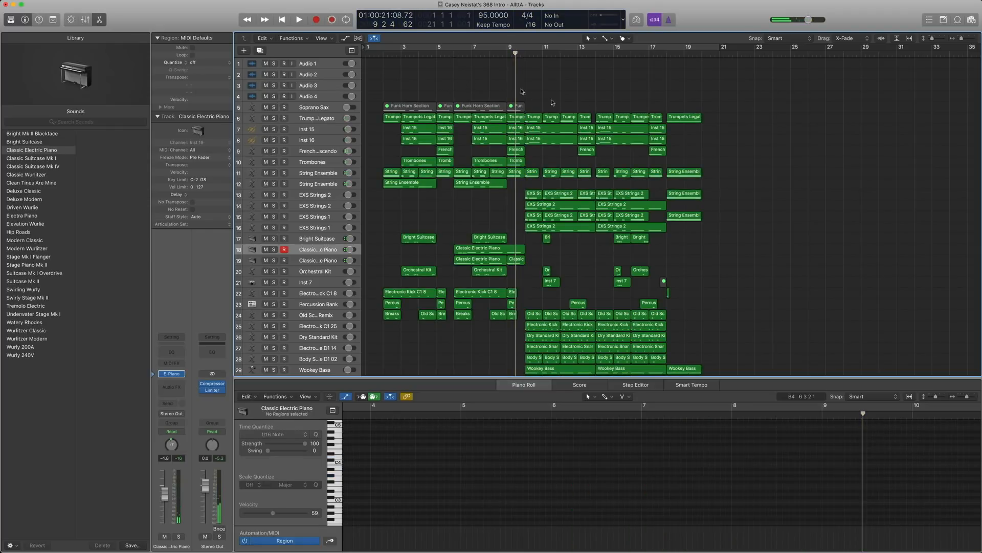
# Highlight the Trumpets and Inst 15 regions from bar 10, and solo track 13's EXS Strings 2 regions from bar 10
pyautogui.scroll(-3, 522, 372)
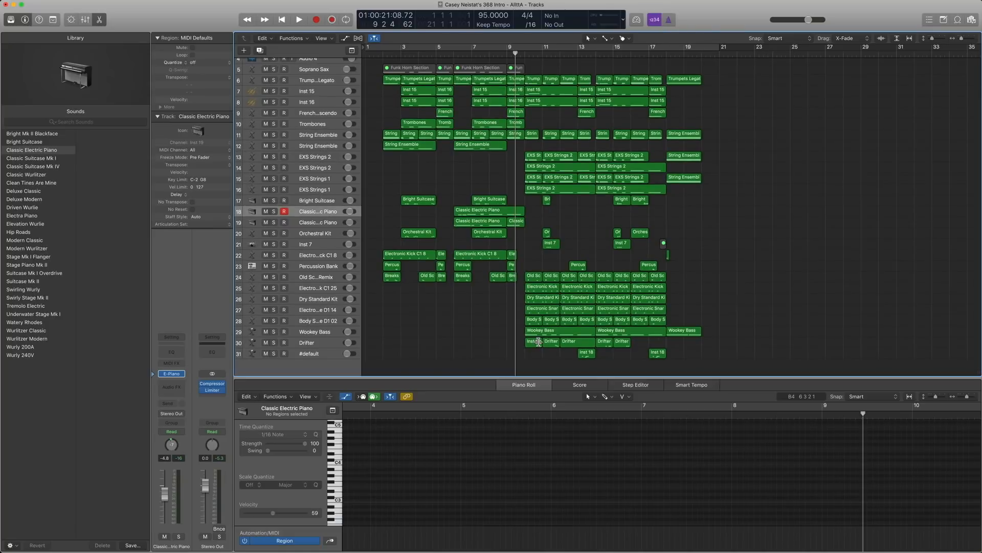
pyautogui.moveTo(537, 68); pyautogui.dragTo(568, 115)
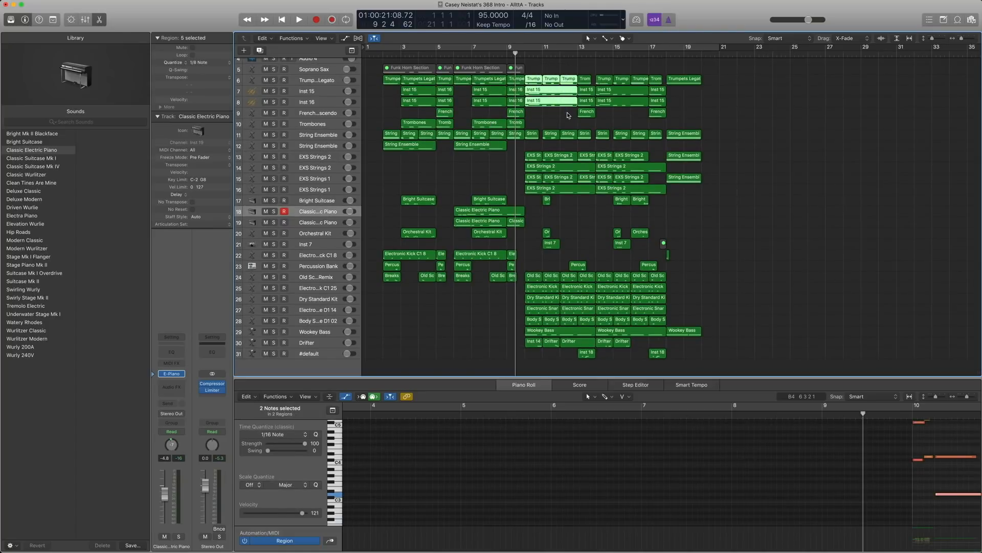
pyautogui.click(312, 158)
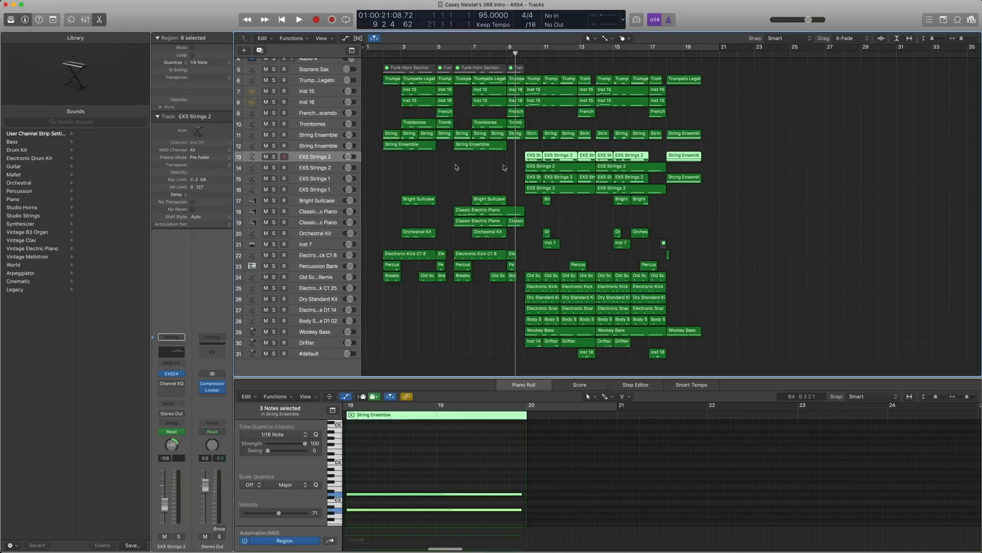
pyautogui.keyDown('shift'); pyautogui.click(524, 159); pyautogui.keyUp('shift')
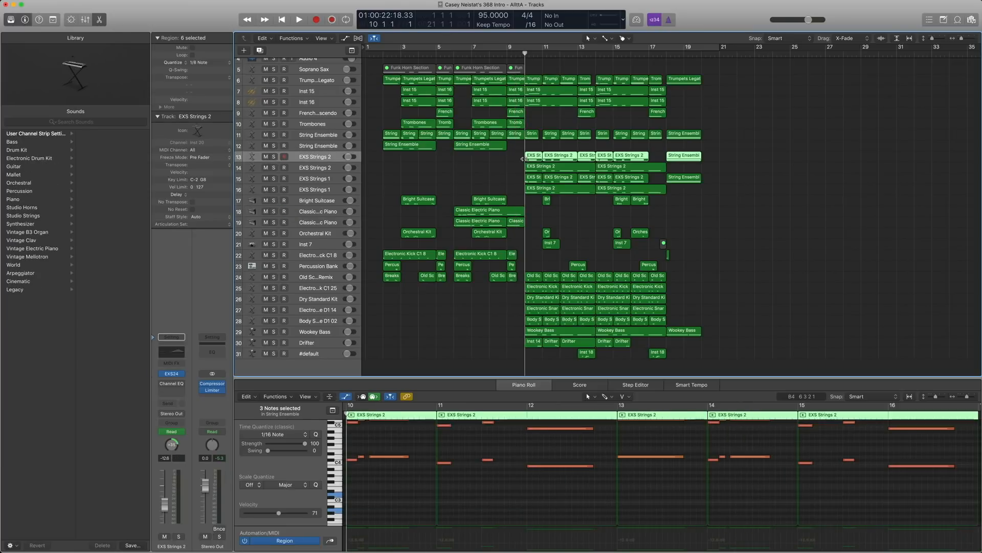
pyautogui.hotkey('ctrl', 's')
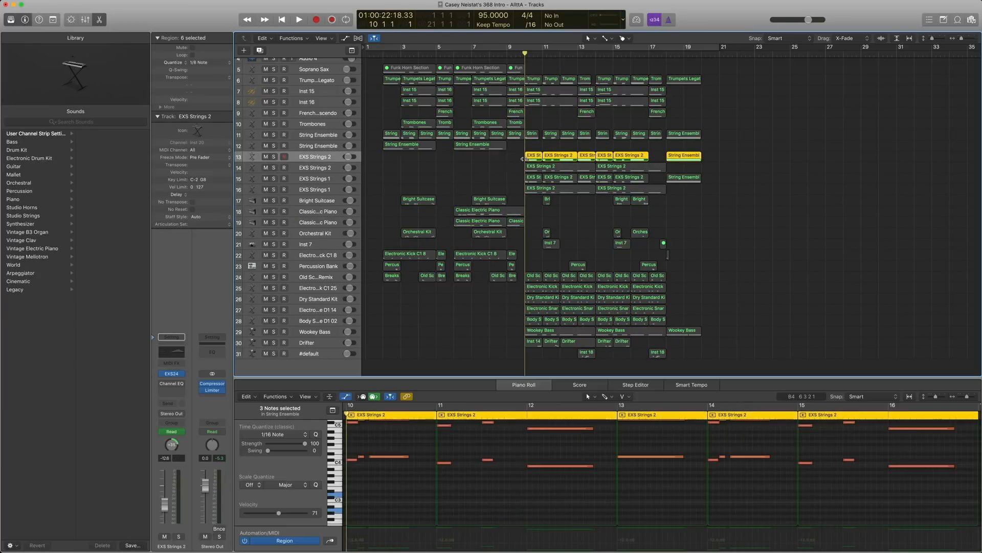
# Show track 13's EXS Strings 2 sampler sound in the library's Pop Strings category
pyautogui.click(159, 374)
pyautogui.hscroll(-5, 61, 191)
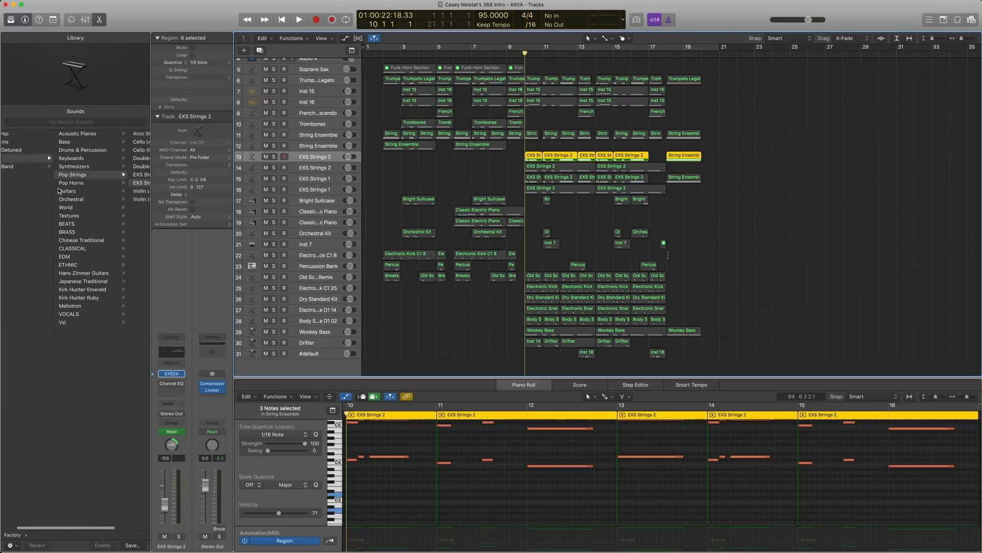
pyautogui.hscroll(4, 35, 169)
pyautogui.hscroll(2, 91, 192)
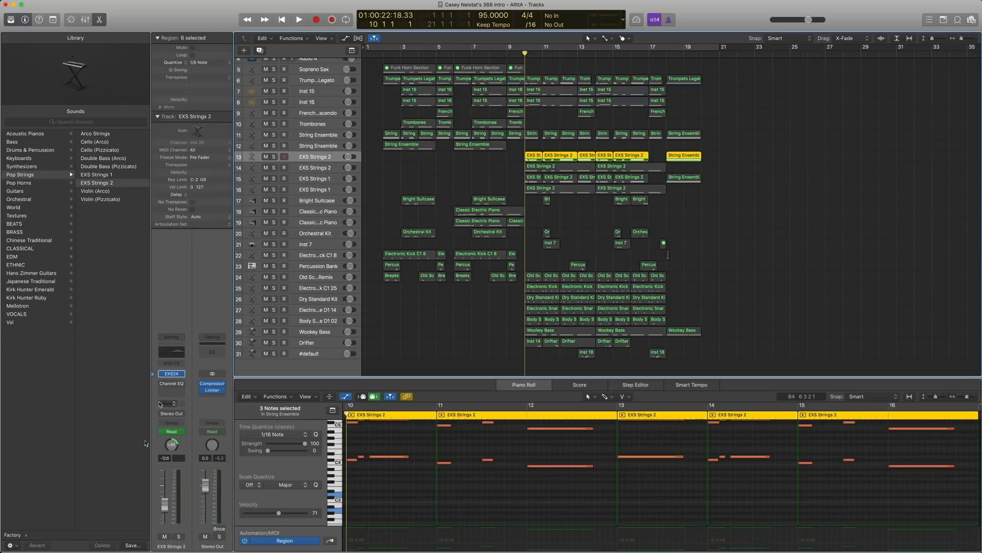
# Step back and forth through the EXS Strings tracks 13 to 16 to show which regions and sounds belong together
pyautogui.click(314, 171)
pyautogui.click(313, 180)
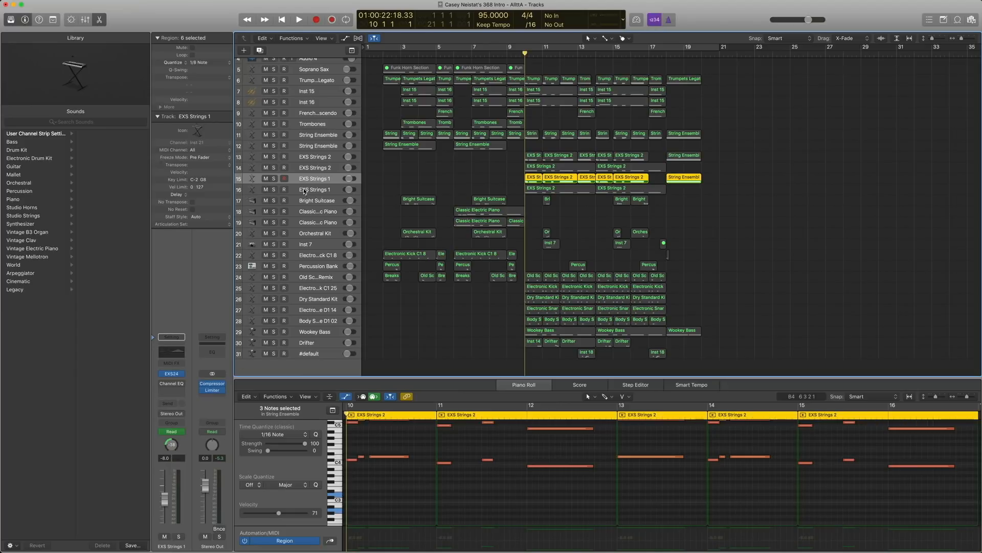
pyautogui.click(314, 169)
pyautogui.click(316, 158)
pyautogui.click(315, 168)
pyautogui.click(316, 179)
pyautogui.click(316, 191)
pyautogui.click(315, 181)
pyautogui.click(316, 169)
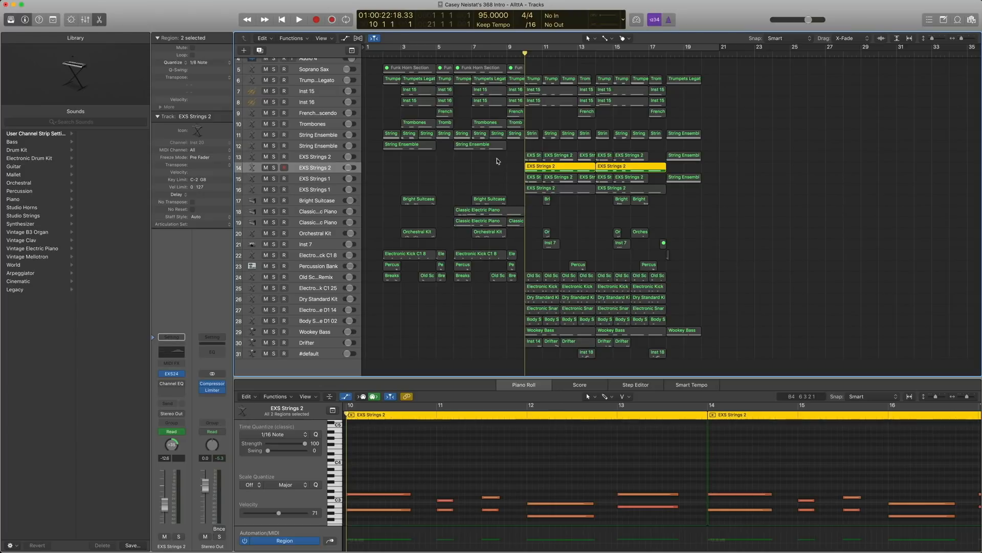
# Play track 13's EXS Strings 2 regions soloed from bar 10 while viewing their notes in the piano roll
pyautogui.click(313, 159)
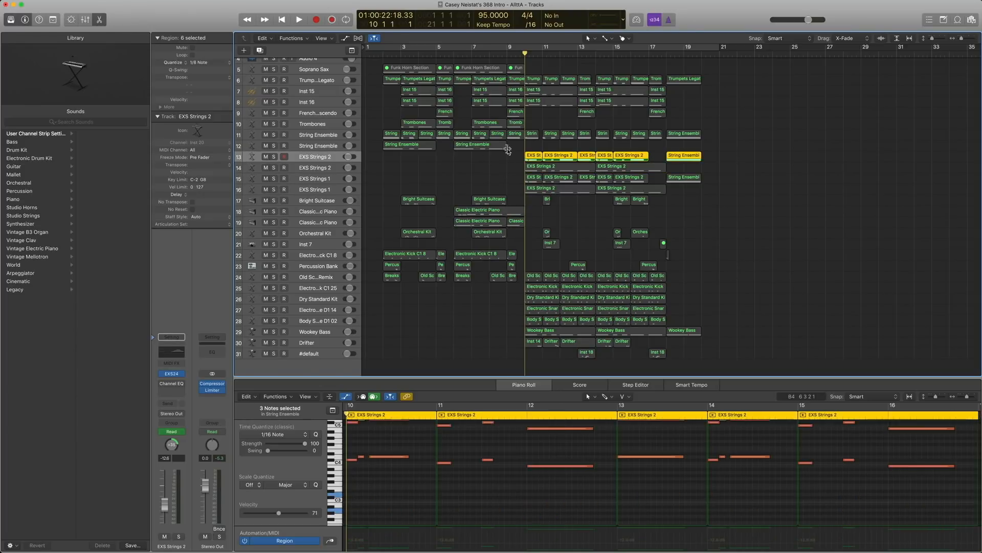
pyautogui.press('space')
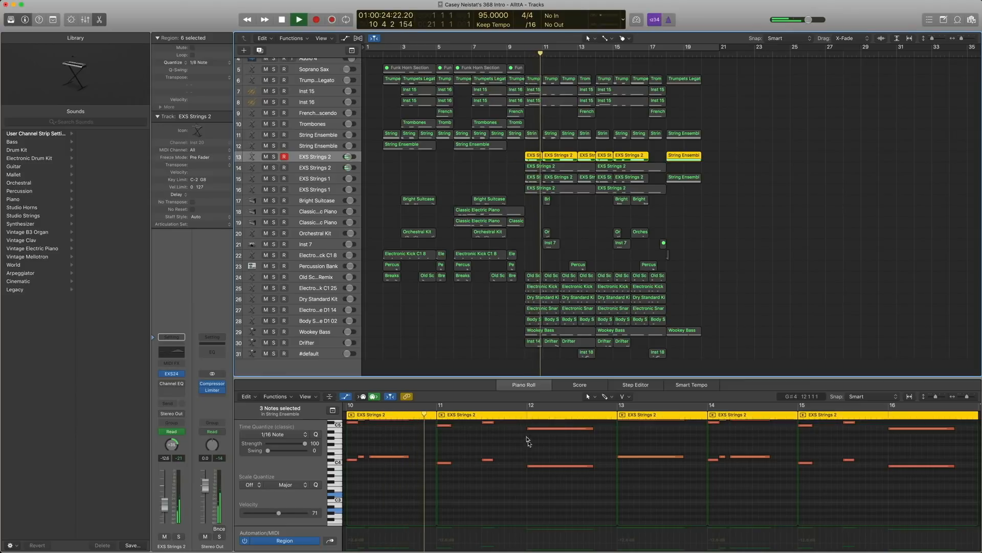
pyautogui.scroll(3, 536, 453)
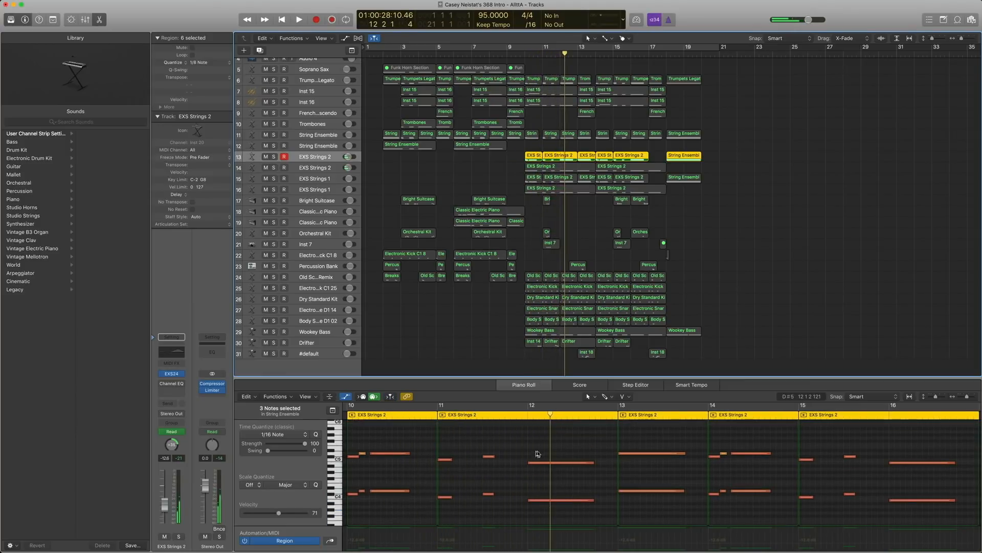
# Play the first two regions of track 15, EXS Strings 1, soloed from bar 10, and turn solo off
pyautogui.click(534, 177)
pyautogui.press('space')
pyautogui.press(',')
pyautogui.press(',')
pyautogui.keyDown('shift'); pyautogui.click(550, 179); pyautogui.keyUp('shift')
pyautogui.press('space')
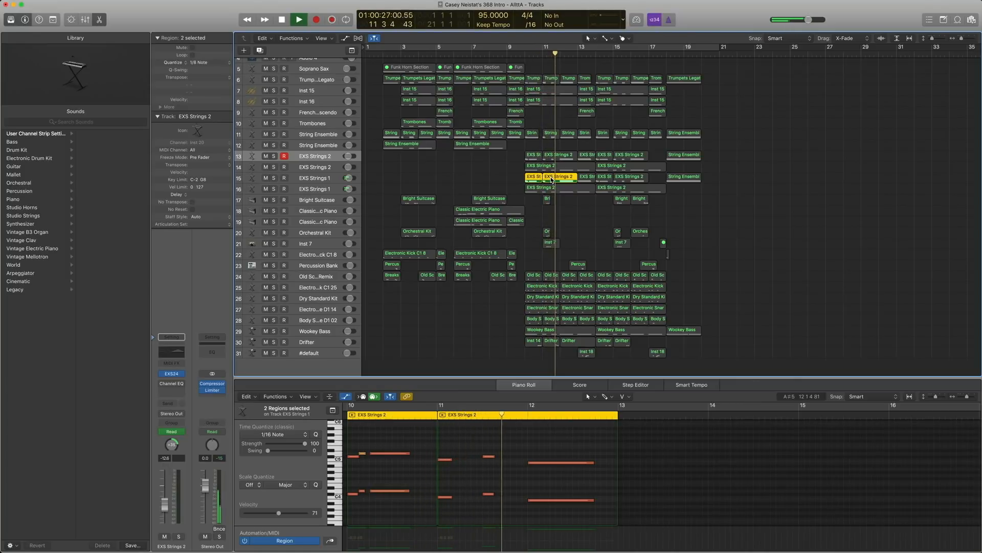
pyautogui.press('space')
pyautogui.hotkey('ctrl', 's')
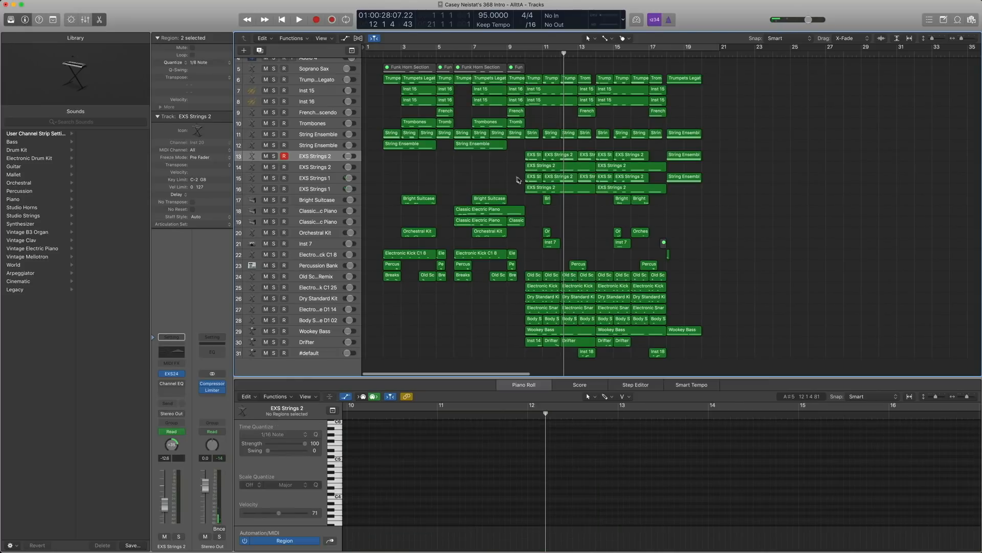
# Show the notes of track 14's first EXS Strings 2 region and play it soloed from bar 10
pyautogui.moveTo(508, 156); pyautogui.dragTo(552, 171)
pyautogui.hotkey('shift', 'Return')
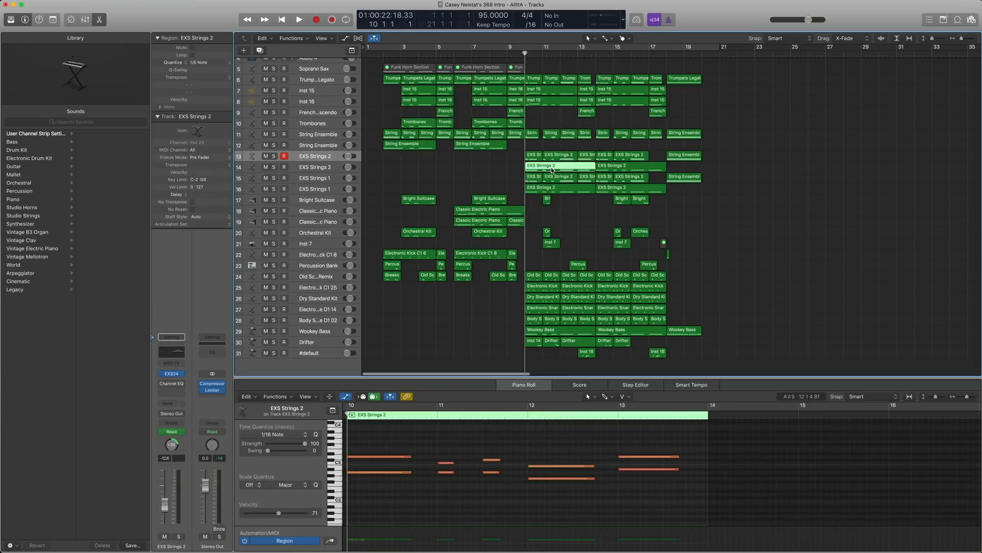
pyautogui.hotkey('ctrl', 's')
pyautogui.press('space')
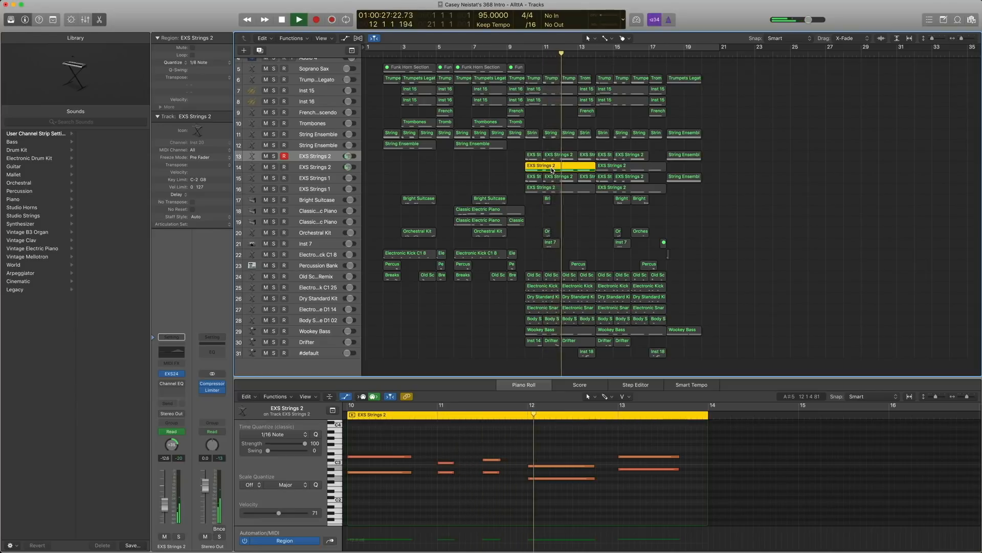
pyautogui.press('space')
# Select all EXS Strings regions of bars 10 to 13 on tracks 13 to 16 and play them soloed together
pyautogui.moveTo(516, 189); pyautogui.dragTo(582, 154)
pyautogui.press(',')
pyautogui.press(',')
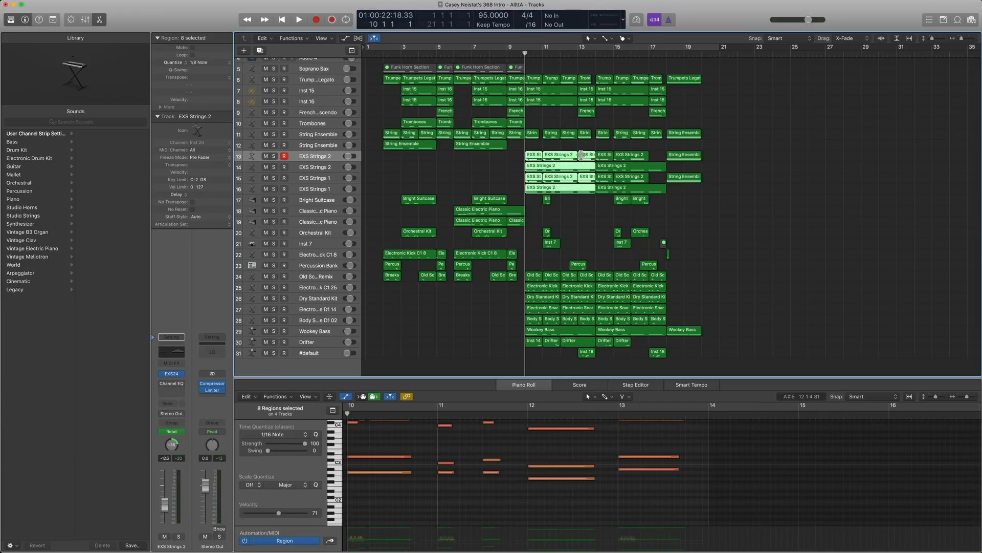
pyautogui.hotkey('ctrl', 's')
pyautogui.press('space')
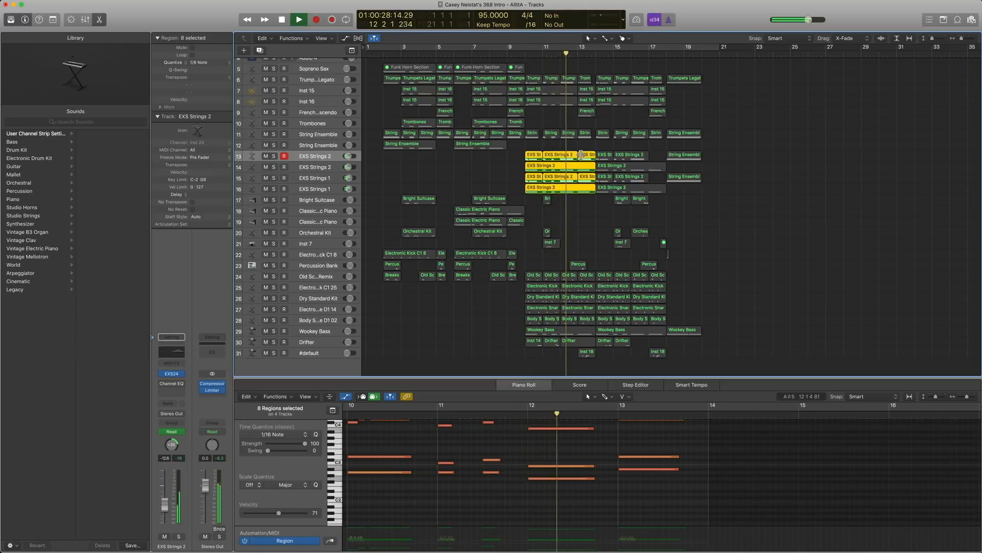
pyautogui.press('space')
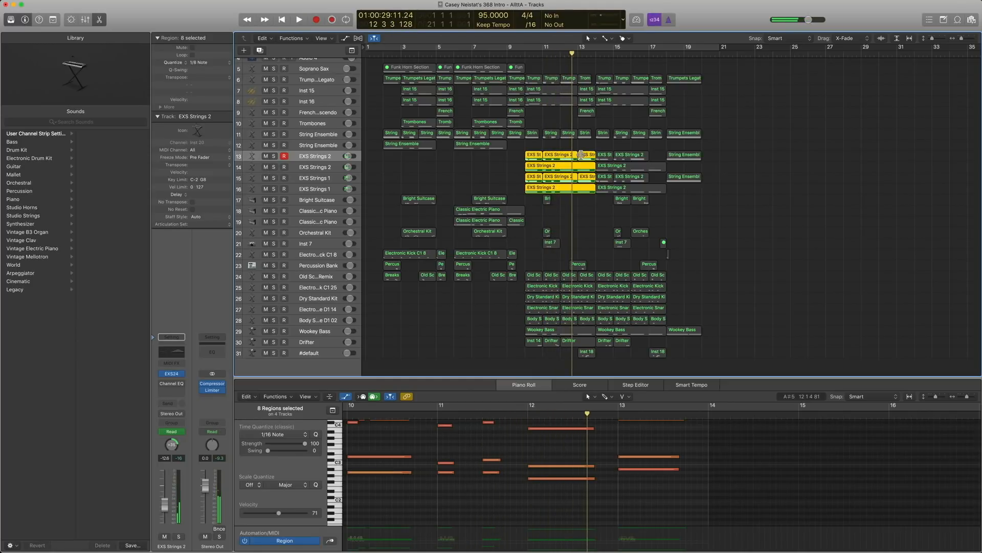
pyautogui.hotkey('ctrl', 's')
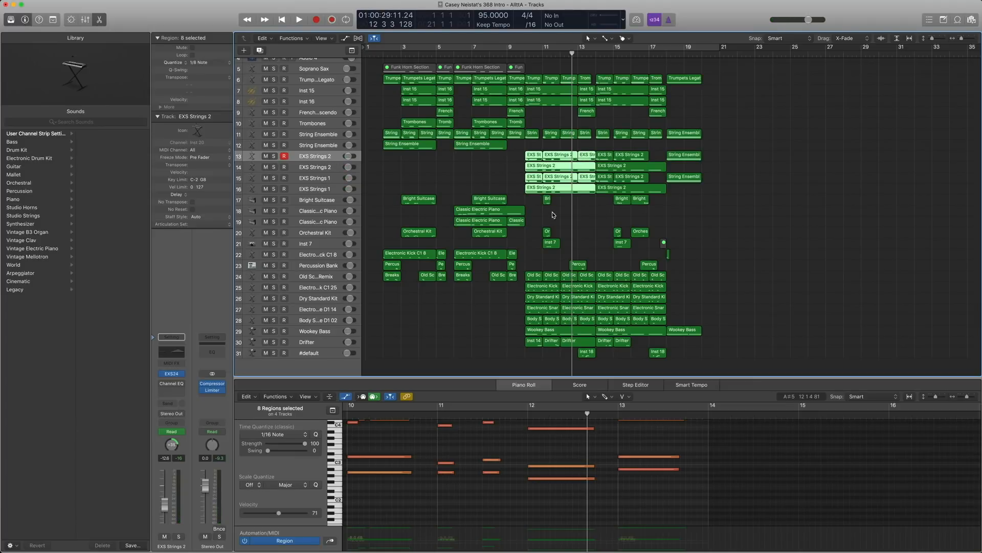
# Add the bar 10 to 13 regions on tracks 6 to 11 to the selected EXS Strings regions, play everything soloed together, and clear the selection
pyautogui.hscroll(-1, 552, 214)
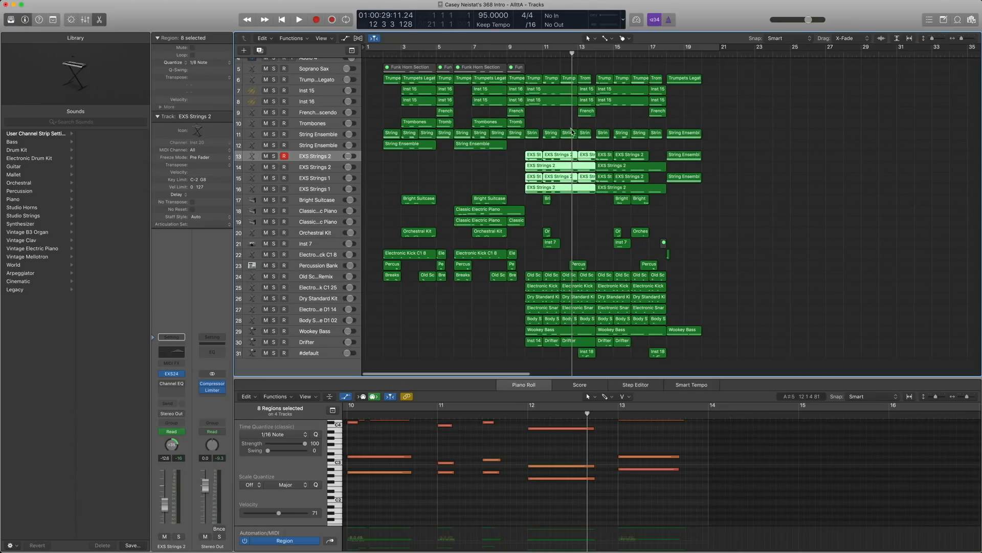
pyautogui.moveTo(570, 115); pyautogui.dragTo(534, 79)
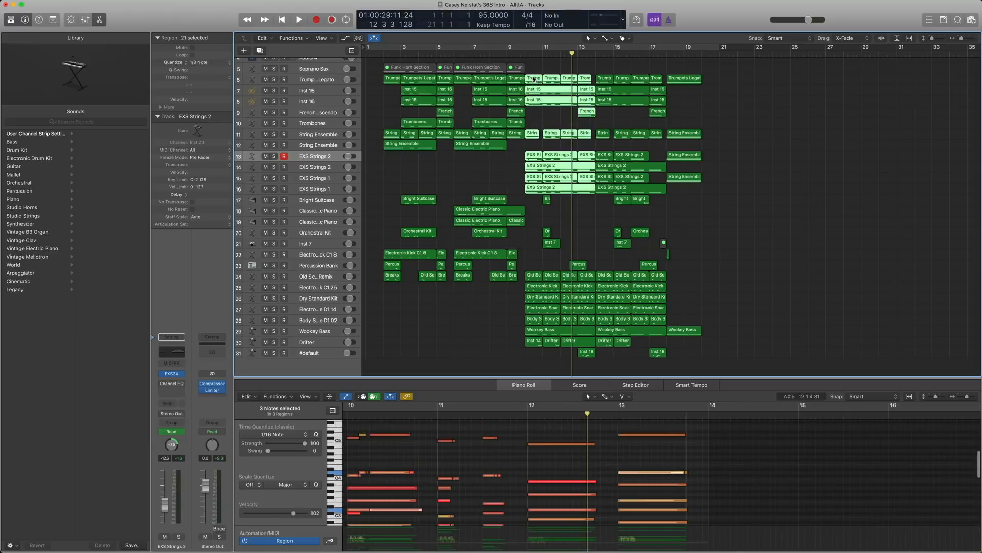
pyautogui.hotkey('ctrl', 's')
pyautogui.press(',')
pyautogui.press(',')
pyautogui.press(',')
pyautogui.press('space')
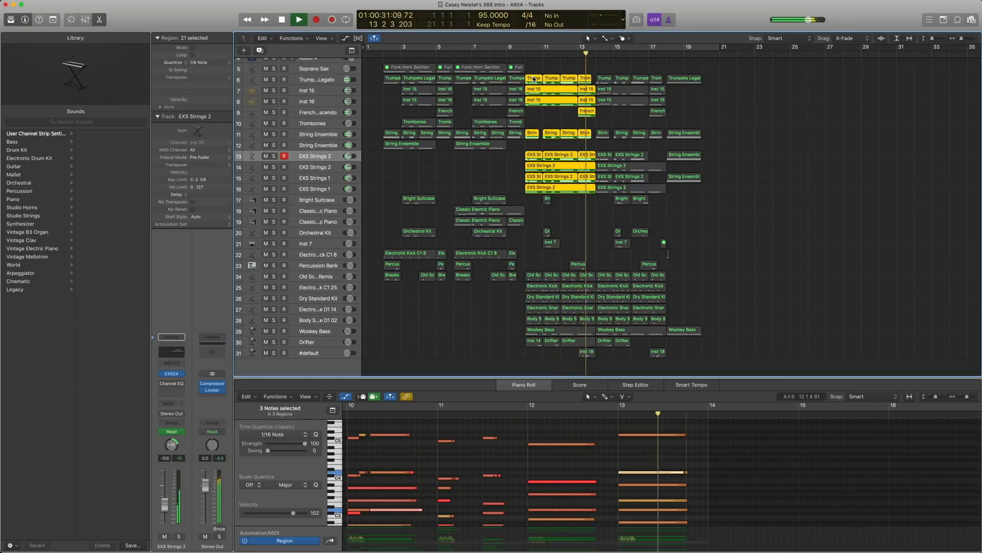
pyautogui.press('space')
pyautogui.hotkey('ctrl', 's')
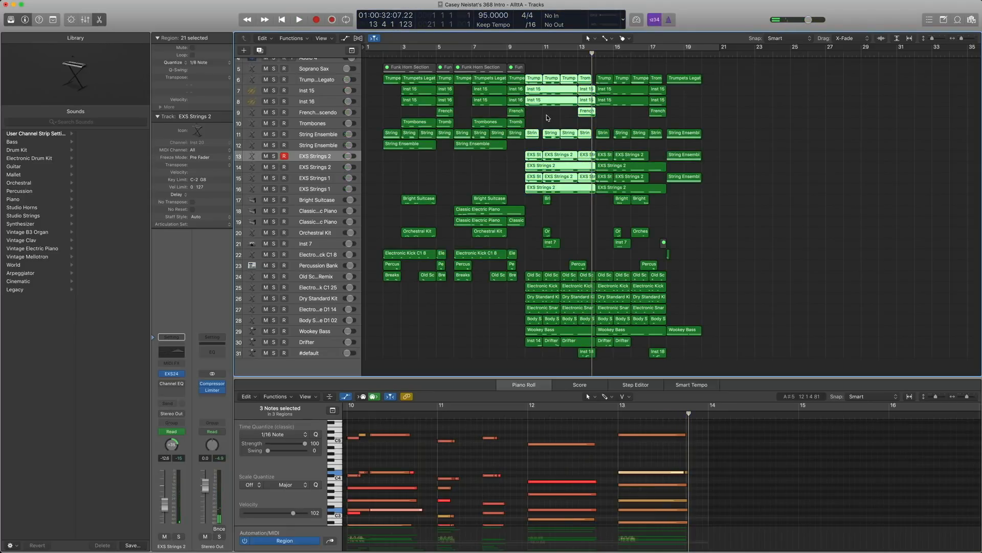
pyautogui.scroll(-3, 557, 438)
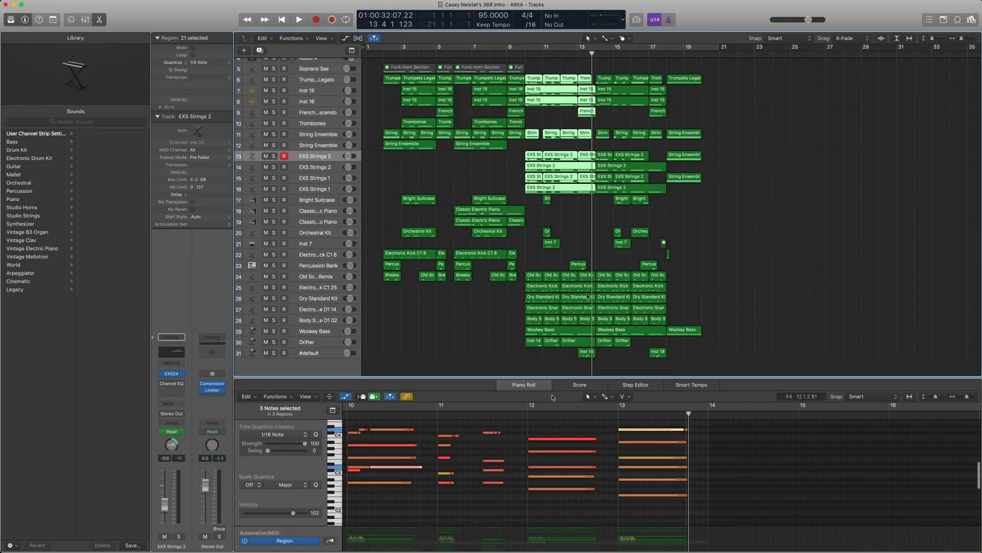
pyautogui.click(574, 215)
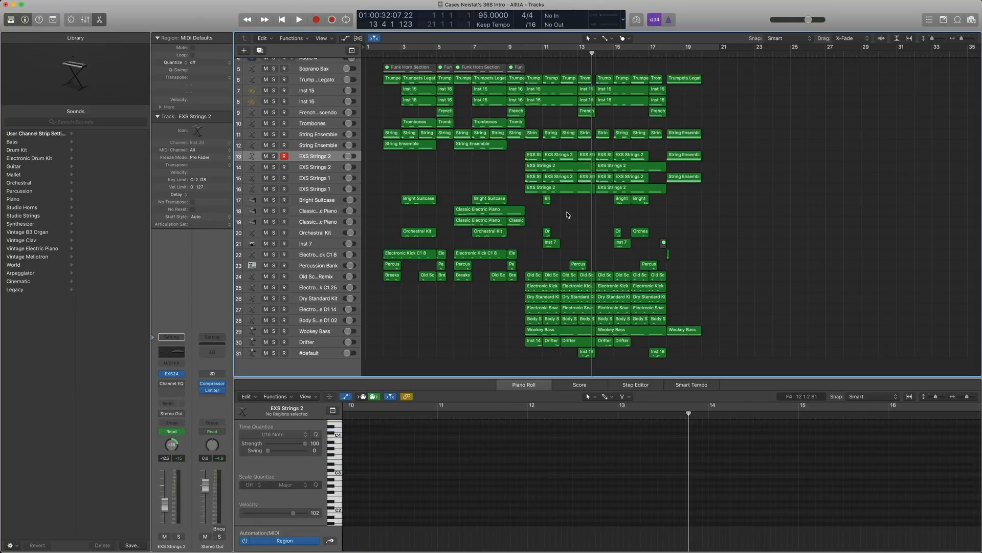
# Select the Bright Suitcase, Orchestral Kit and Inst 7 regions at bar 11, play them soloed together, and turn solo off
pyautogui.moveTo(553, 254); pyautogui.dragTo(548, 200)
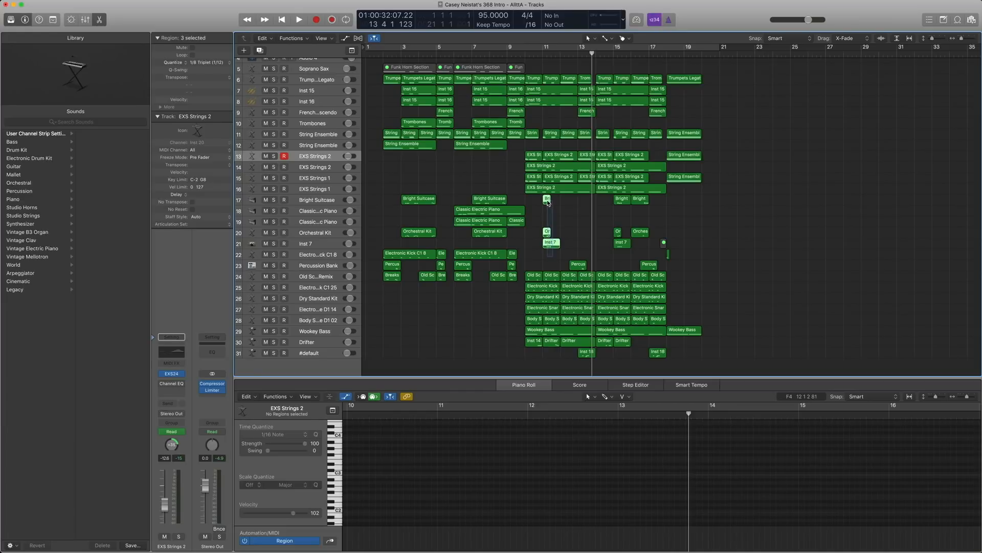
pyautogui.hotkey('ctrl', 's')
pyautogui.press(',')
pyautogui.press(',')
pyautogui.press(',')
pyautogui.press('space')
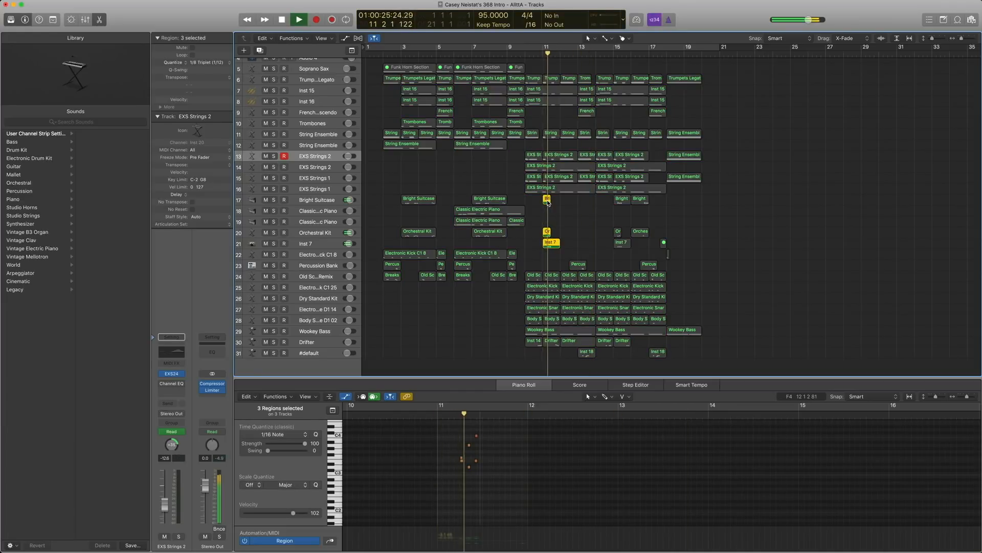
pyautogui.press('space')
pyautogui.hotkey('ctrl', 's')
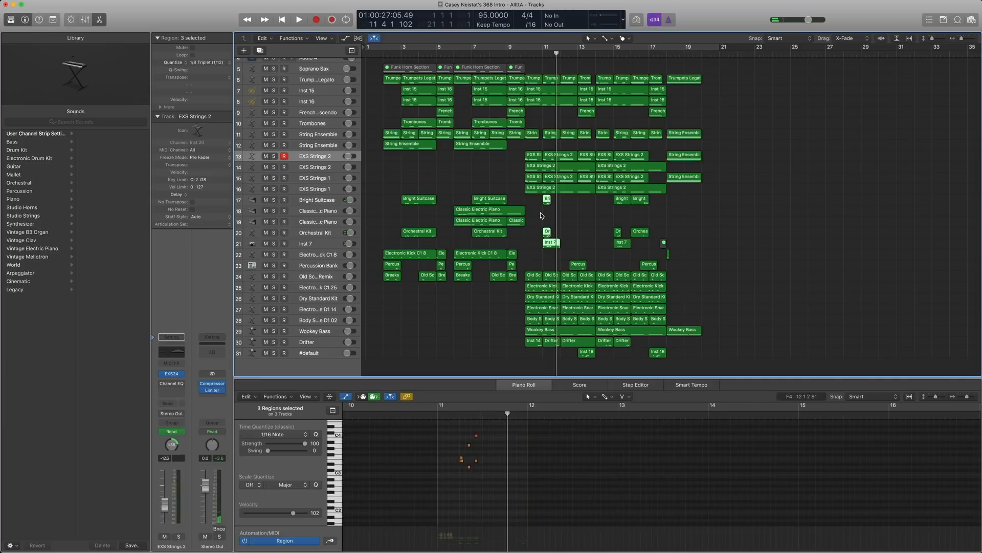
# Show the notes of track 24's Old School Funk Remix regions and play the track's regions soloed
pyautogui.scroll(-1, 544, 220)
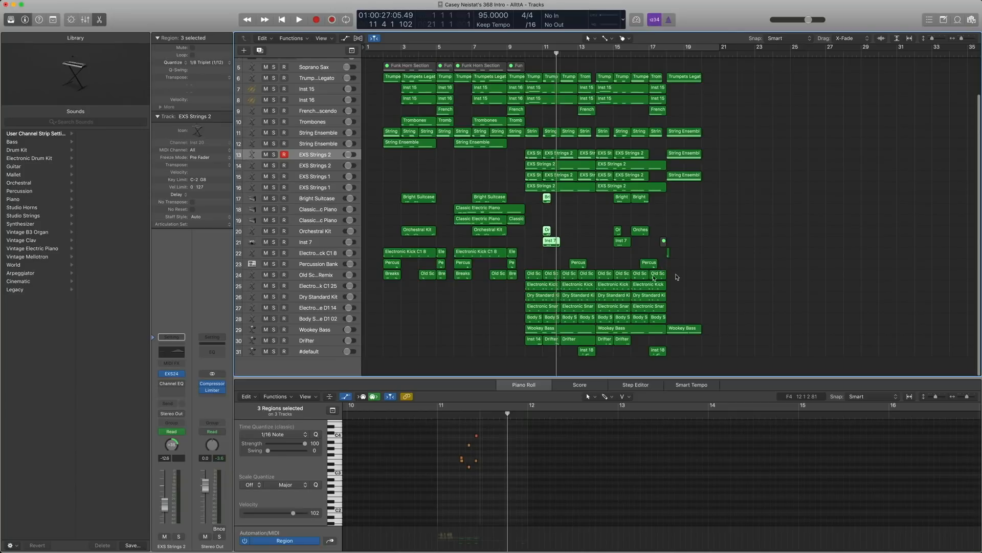
pyautogui.moveTo(680, 277); pyautogui.dragTo(523, 279)
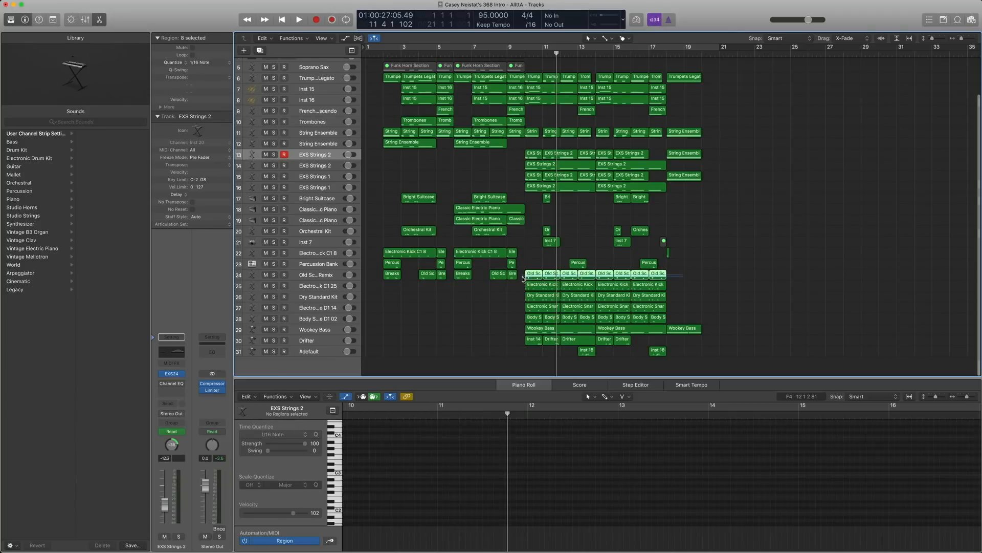
pyautogui.click(318, 275)
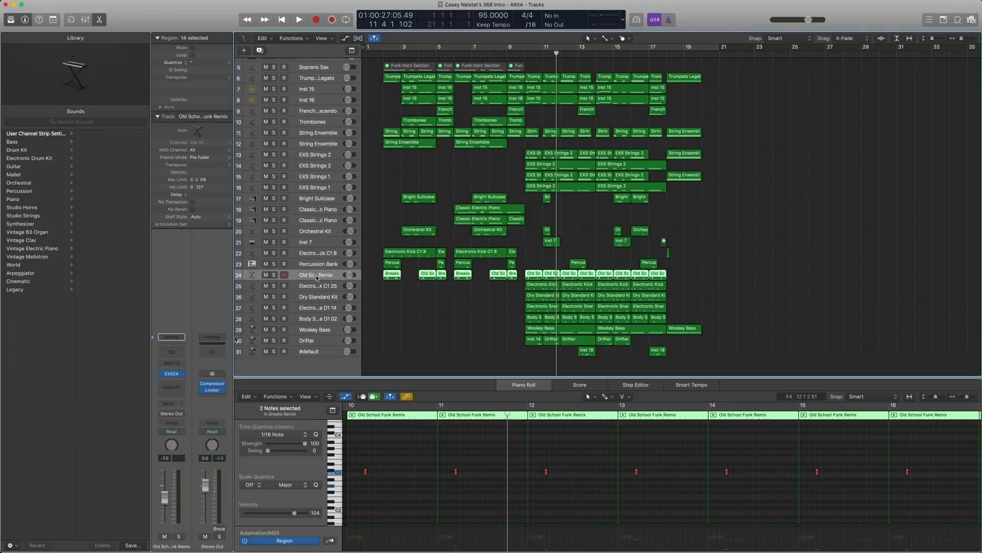
pyautogui.press('space')
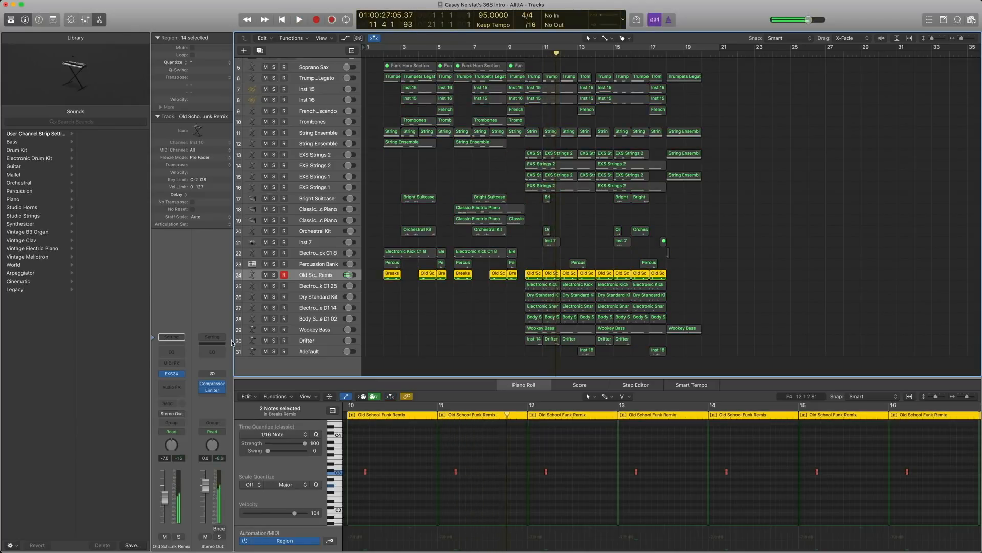
pyautogui.press('space')
# Select track 25, Electronic Kick C1 25, and play its regions soloed while viewing their notes
pyautogui.click(317, 287)
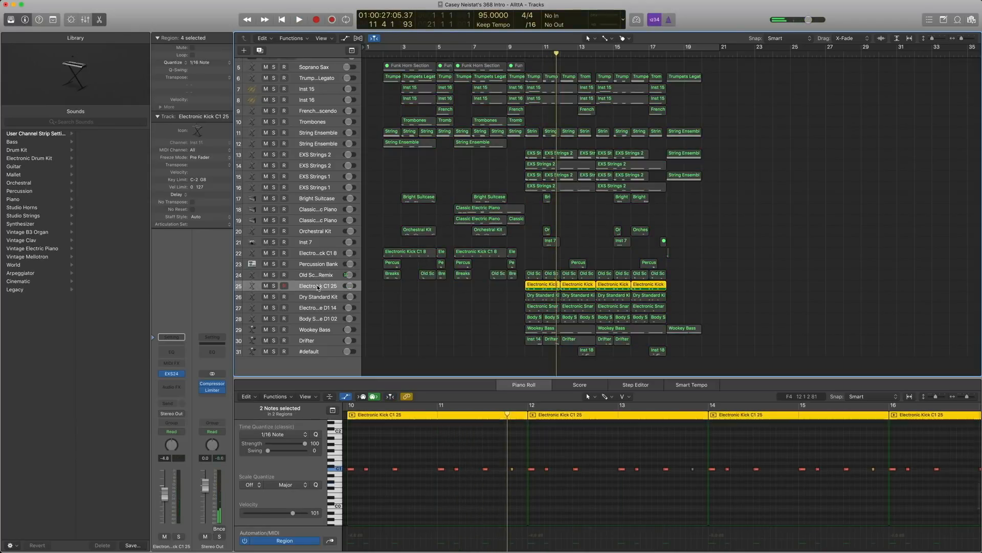
pyautogui.press('space')
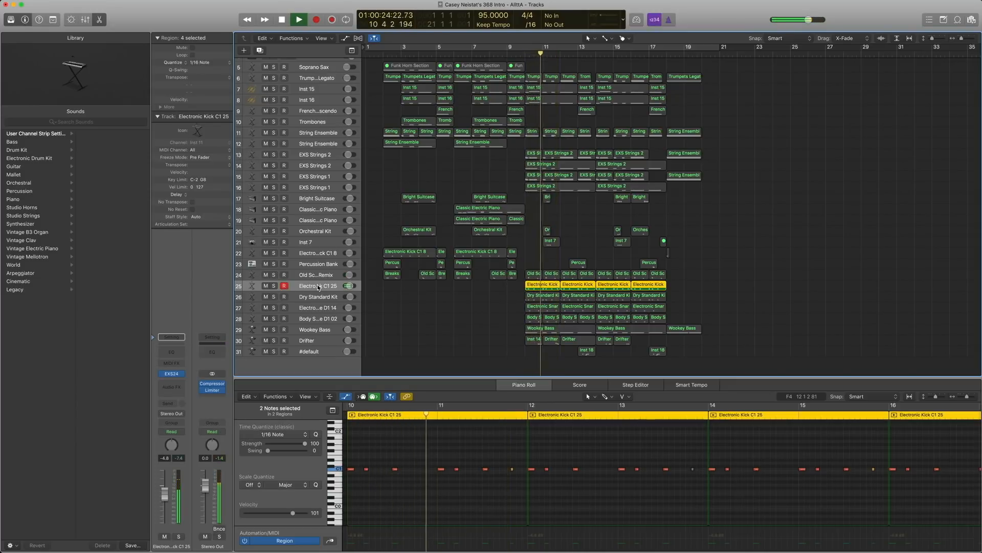
pyautogui.press('space')
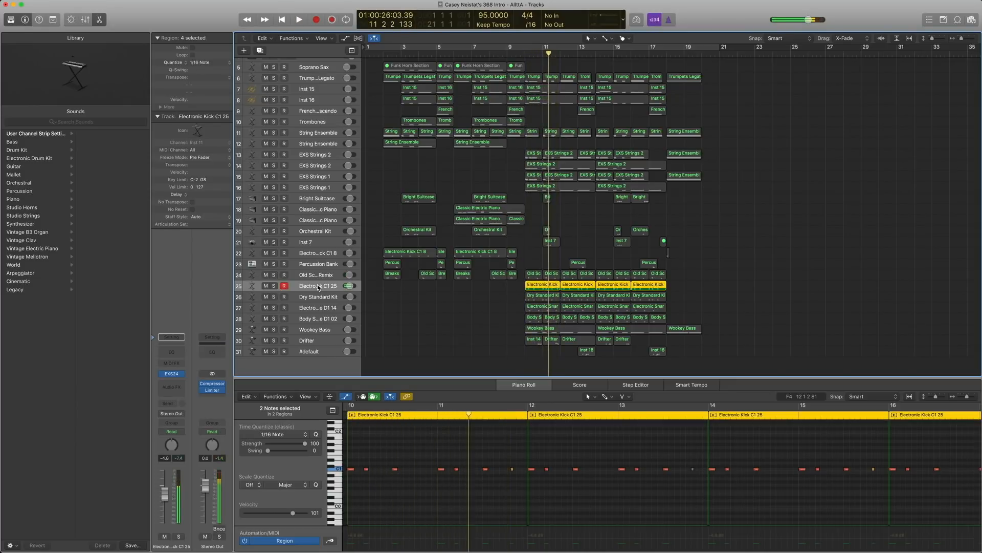
# Show where track 25's Electronic Kick C1 25 sound sits among the library's Electronic Kicks and play its regions soloed from bar 10
pyautogui.click(153, 376)
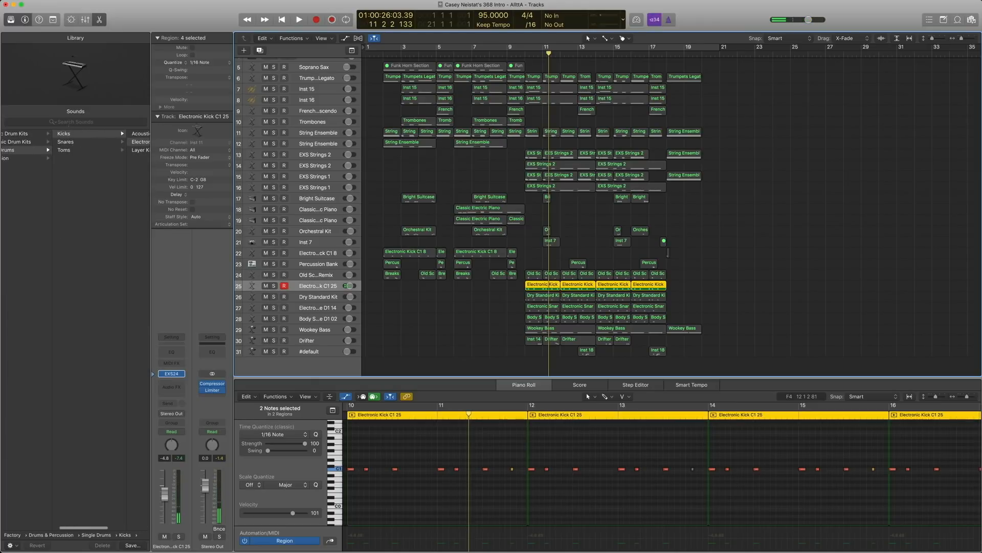
pyautogui.scroll(-3, 120, 256)
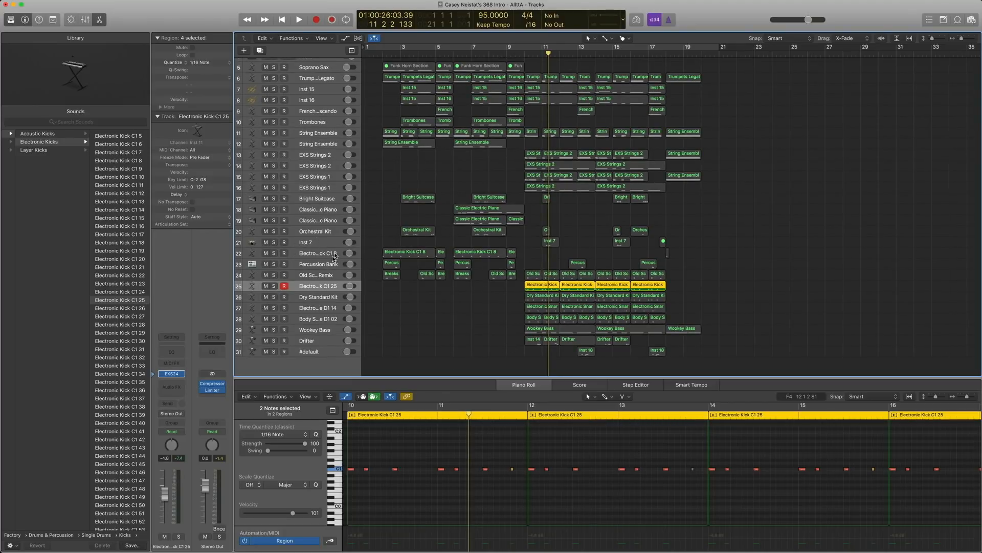
pyautogui.press(',')
pyautogui.press('space')
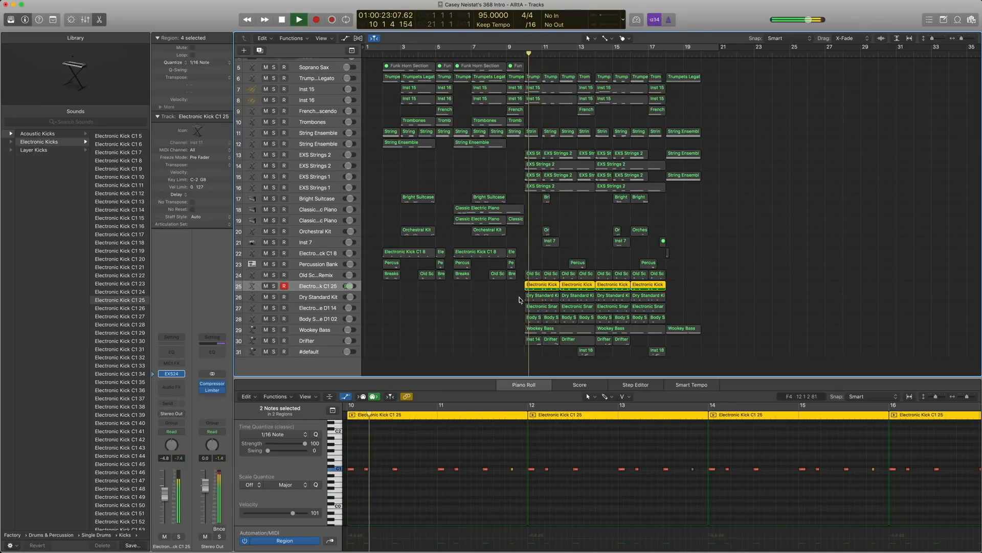
# Select track 26 and show its Dry Standard Kit sound under Acoustic Drum Kits in the library
pyautogui.click(330, 298)
pyautogui.click(156, 376)
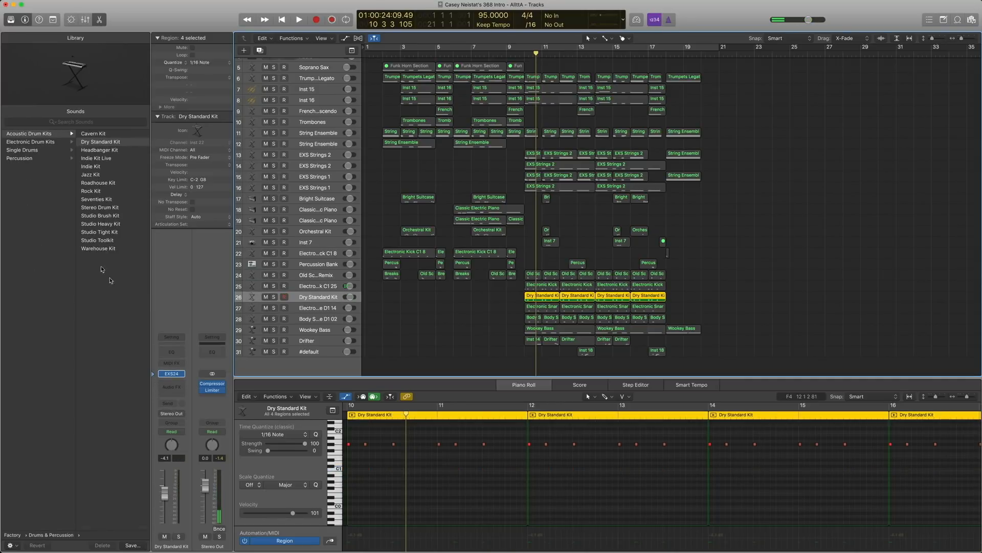
pyautogui.hscroll(-3, 70, 250)
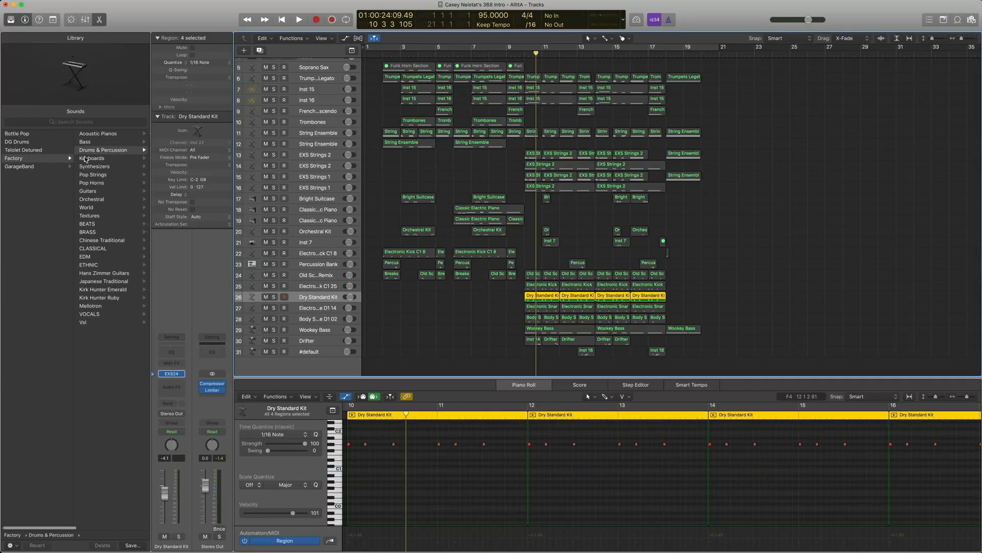
pyautogui.hscroll(3, 83, 158)
pyautogui.click(122, 133)
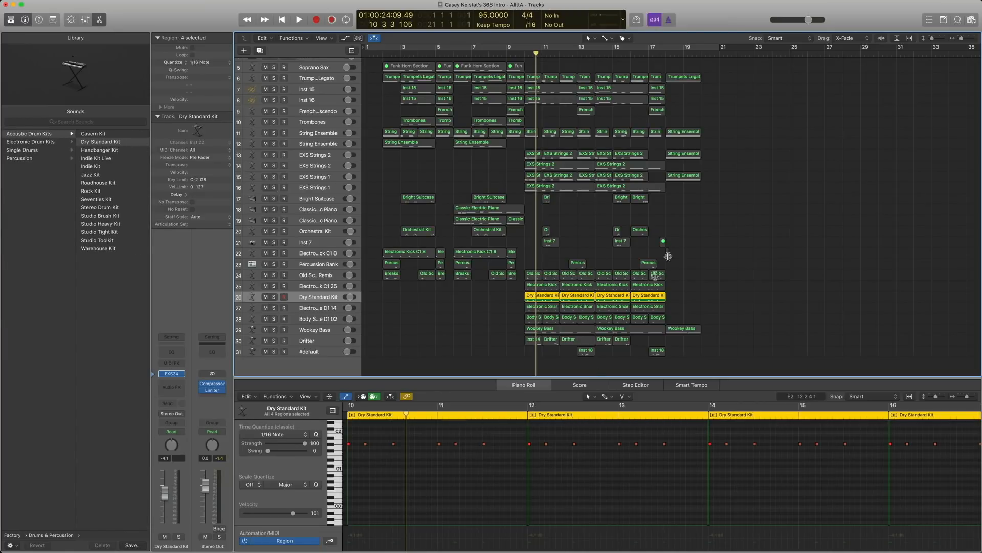
# Select all Electronic Kick and Dry Standard Kit regions on tracks 25 and 26 and play them soloed together
pyautogui.moveTo(679, 291); pyautogui.dragTo(536, 290)
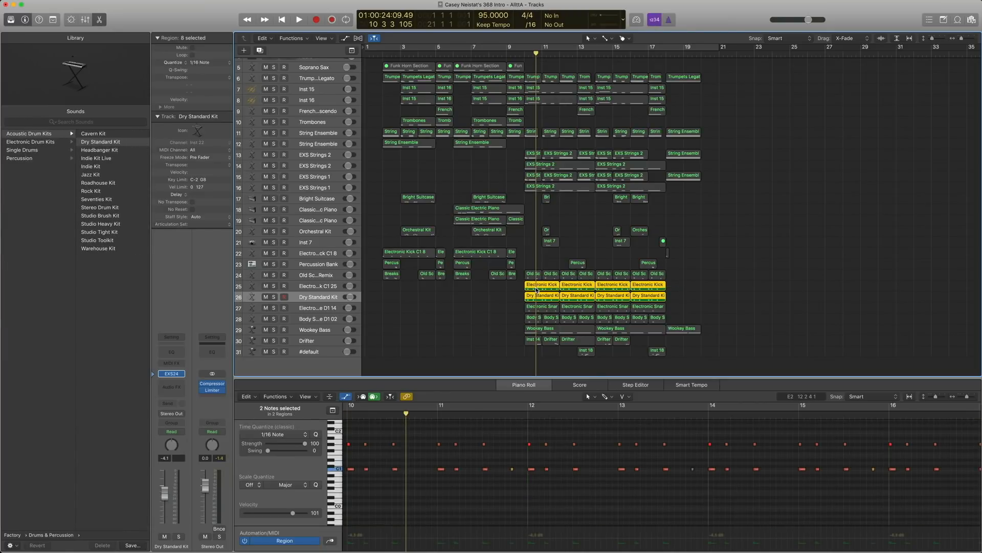
pyautogui.press('space')
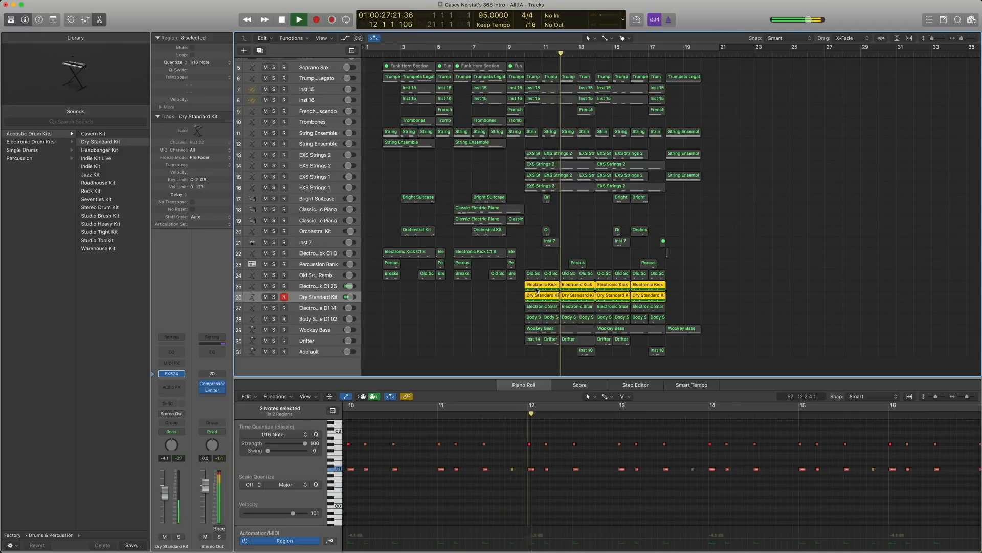
pyautogui.press('space')
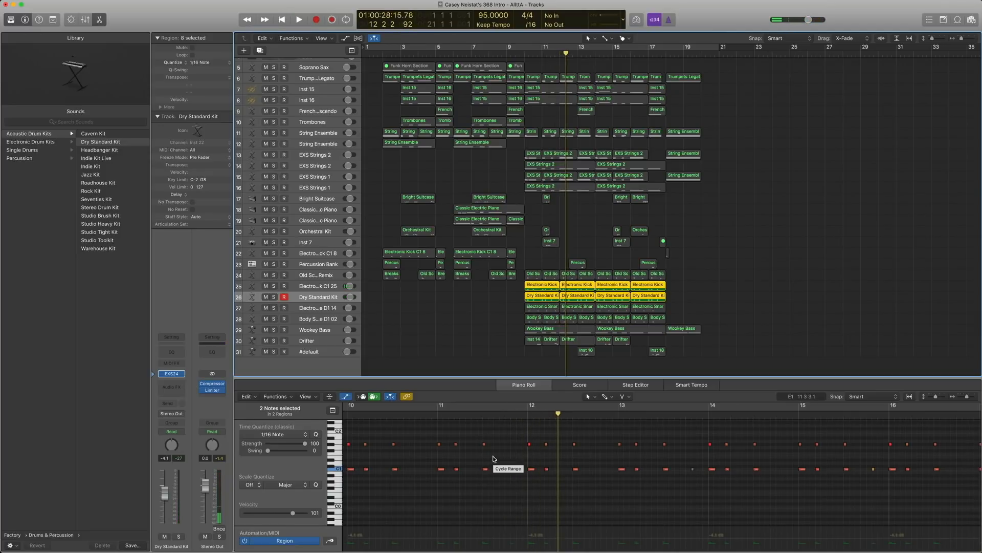
# Highlight the three Dry Standard Kit notes of bar 11 in the piano roll and replay both kick tracks soloed
pyautogui.moveTo(494, 458); pyautogui.dragTo(432, 436)
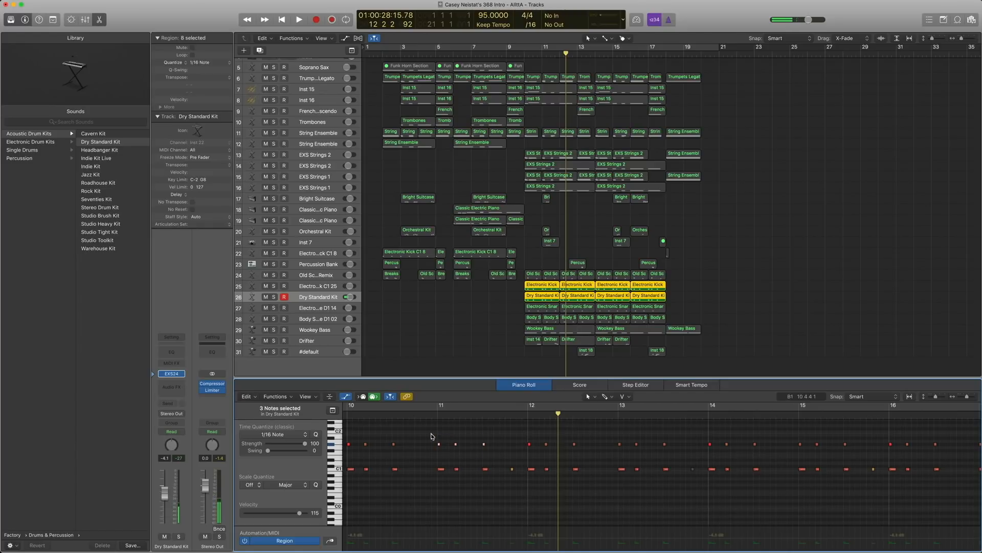
pyautogui.press(',')
pyautogui.press('space')
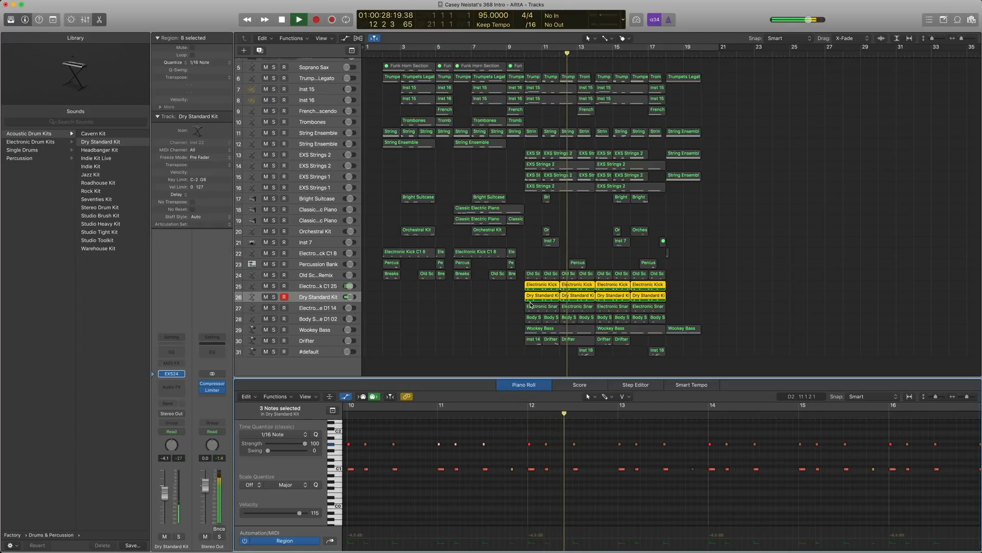
# Play only the first two Electronic Kick C1 25 regions on track 25 soloed
pyautogui.moveTo(511, 285); pyautogui.dragTo(574, 289)
pyautogui.press(',')
pyautogui.press('space')
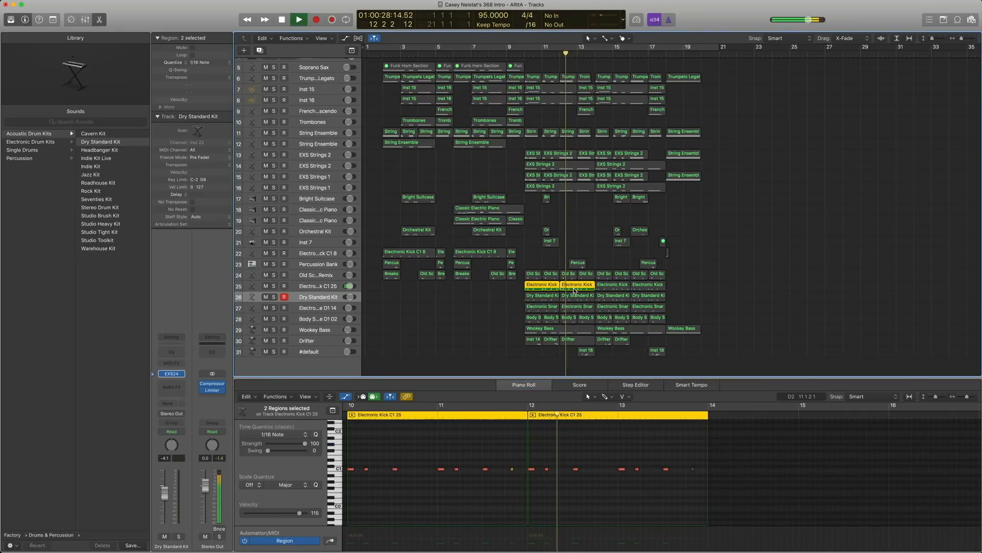
pyautogui.press('space')
# Select the first two regions on both tracks 25 and 26 and play the layered kicks soloed together
pyautogui.moveTo(516, 297); pyautogui.dragTo(580, 291)
pyautogui.press(',')
pyautogui.press('space')
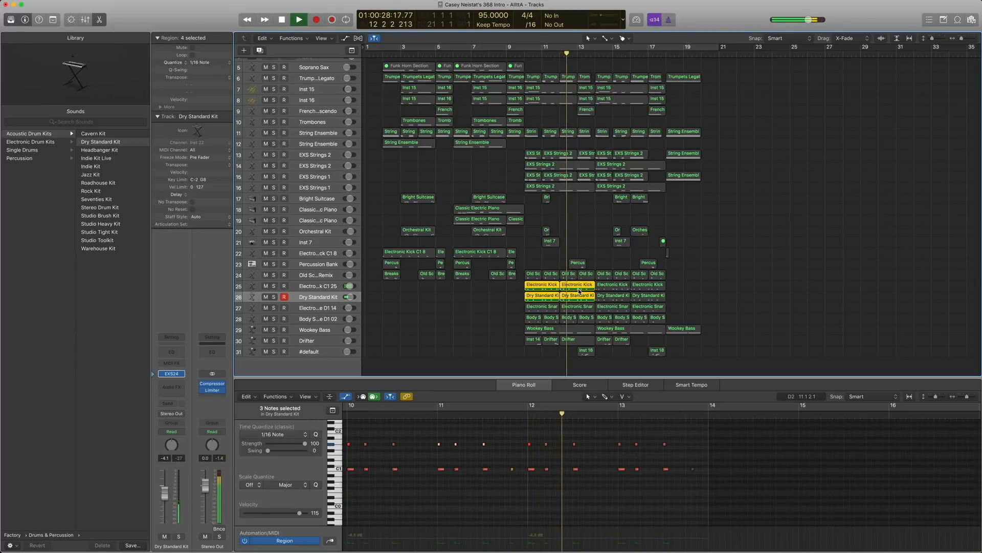
pyautogui.press('space')
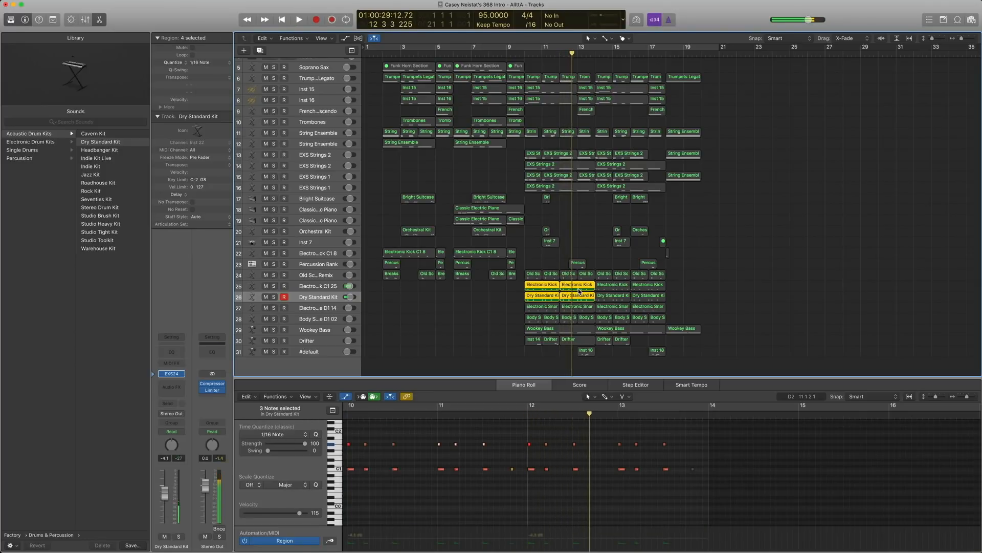
# Show track 27's notes and locate its Electronic Snare D1 14 sound among the library's Electronic Snares
pyautogui.click(317, 311)
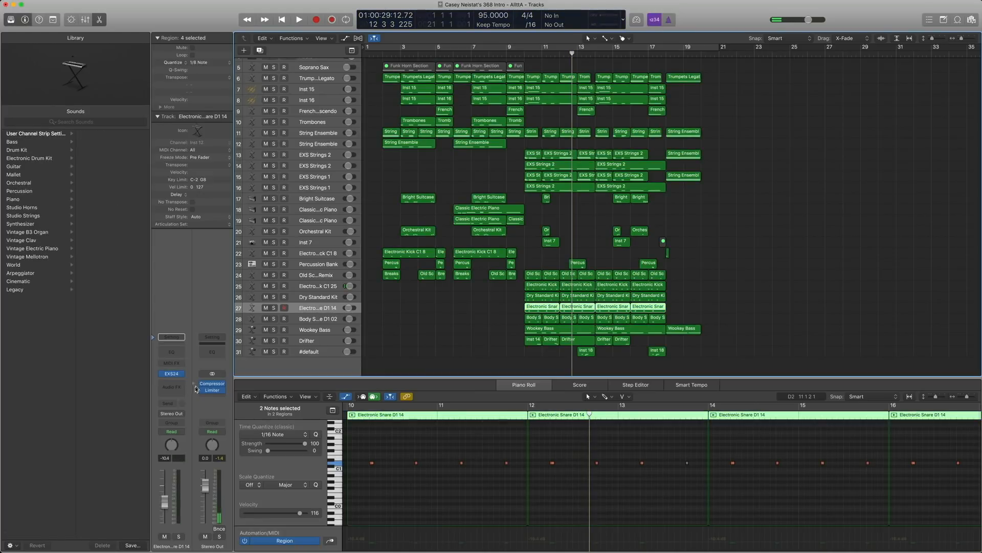
pyautogui.click(155, 378)
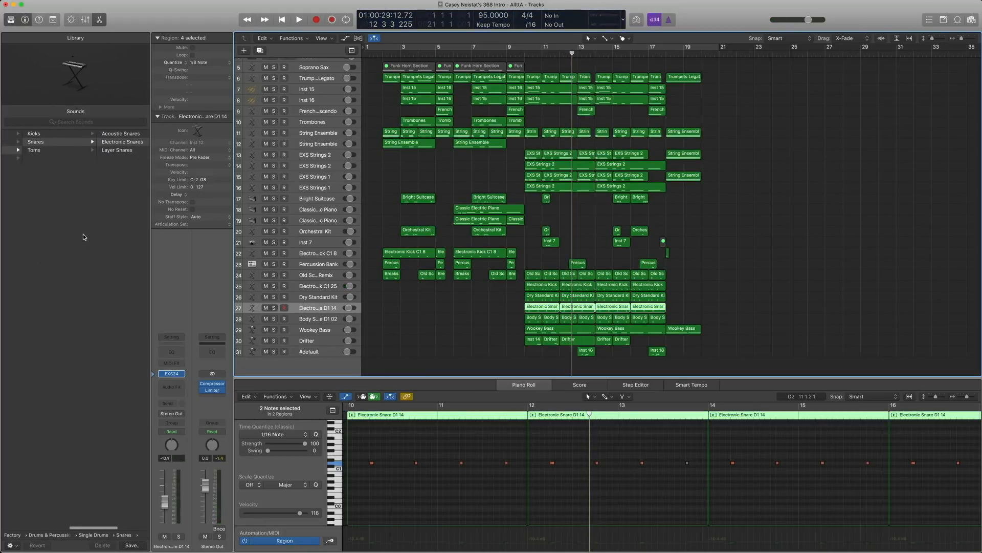
pyautogui.hscroll(-4, 72, 205)
pyautogui.hscroll(10, 68, 154)
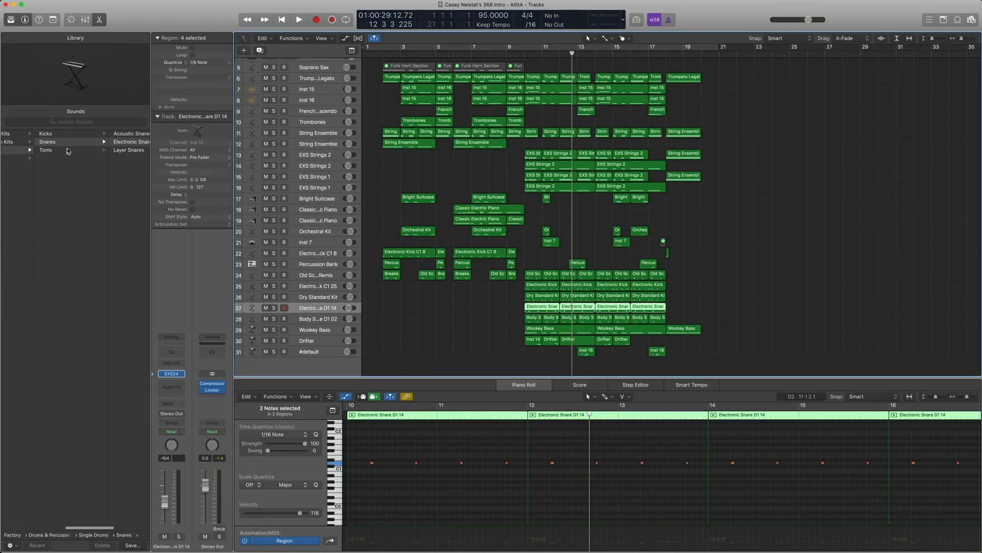
pyautogui.hscroll(2, 128, 240)
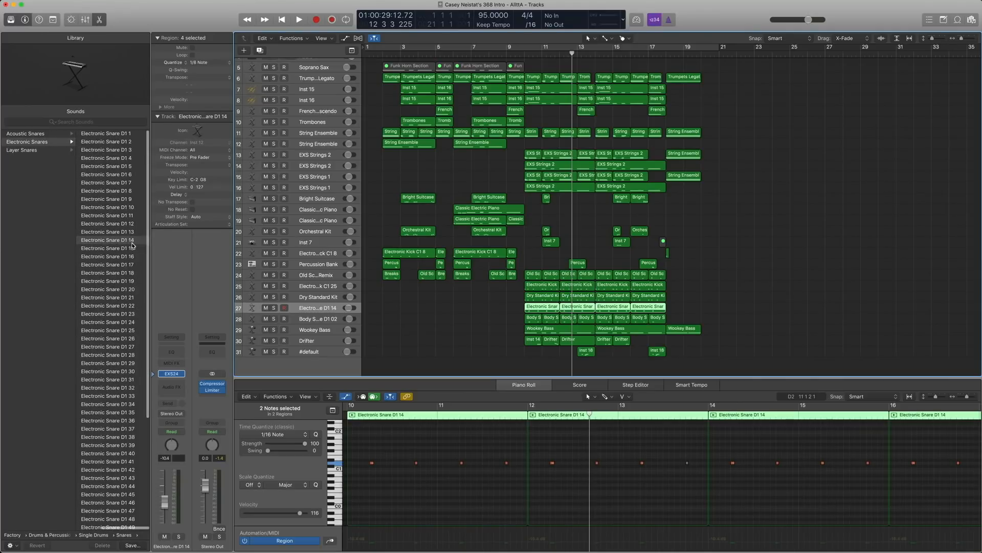
# Solo the Electronic Snare D1 14 regions on track 27, highlight the first note of bar 10 and play from there
pyautogui.hotkey('ctrl', 's')
pyautogui.press(',')
pyautogui.press(',')
pyautogui.press(',')
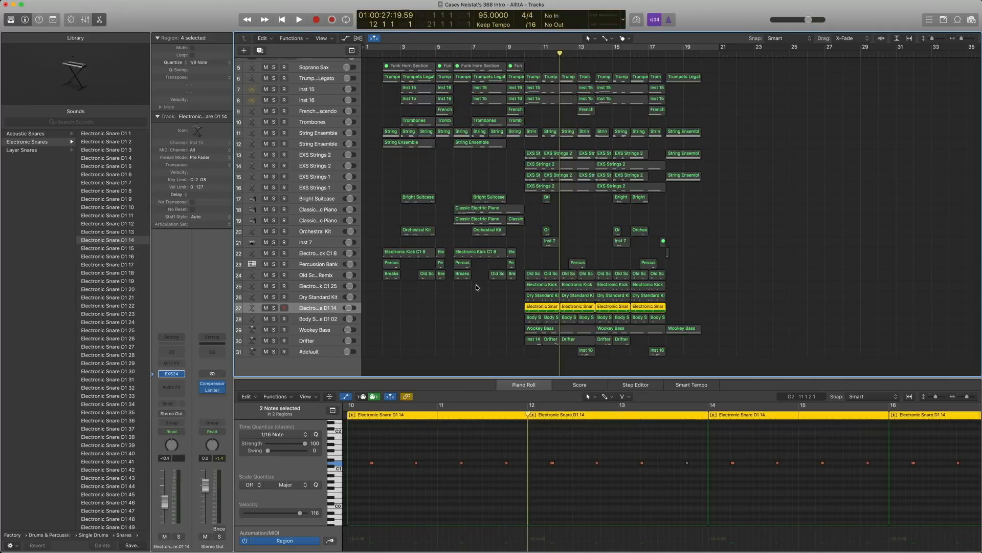
pyautogui.click(372, 464)
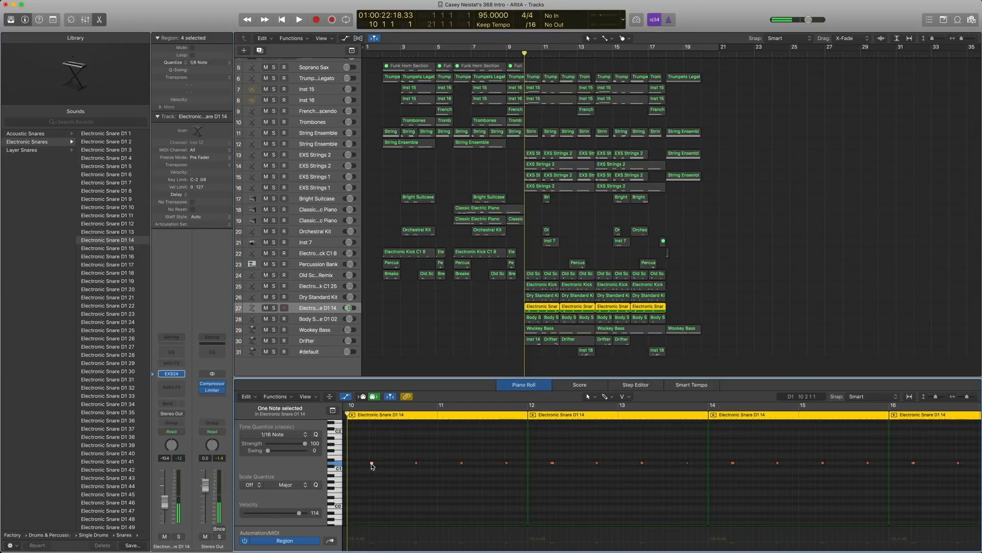
pyautogui.press('space')
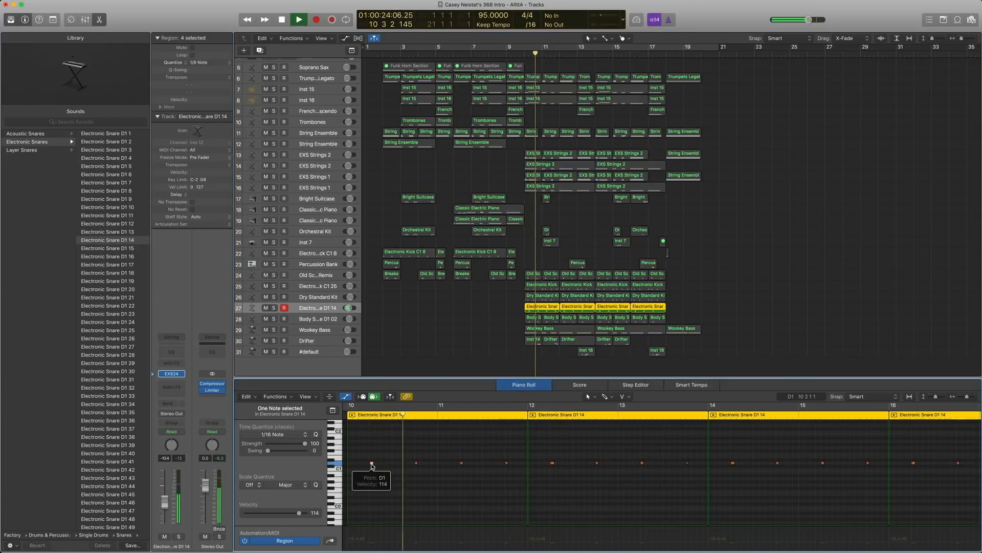
pyautogui.press('space')
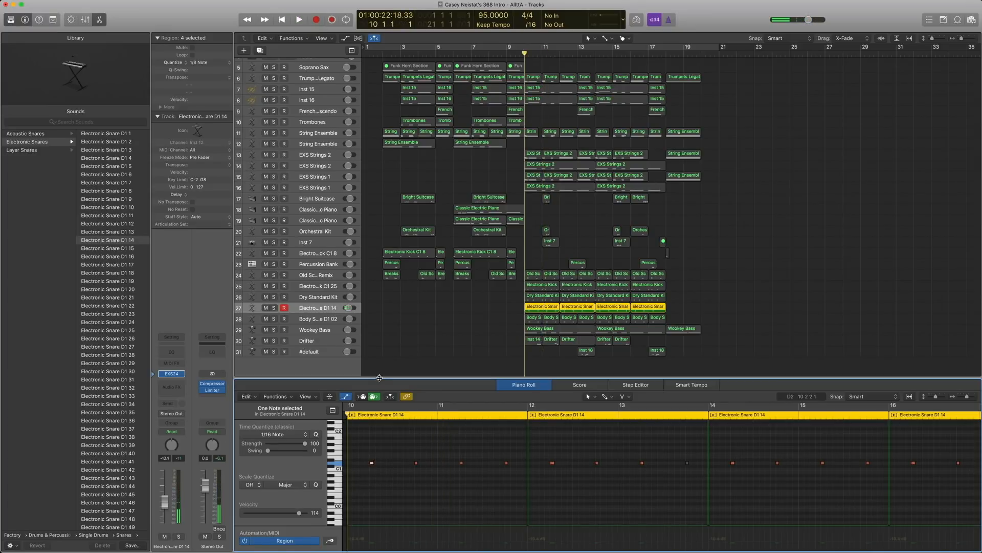
# Show track 28's notes and locate its Body Snare D1 02 sound among the library's Layer Snares
pyautogui.click(322, 319)
pyautogui.click(155, 375)
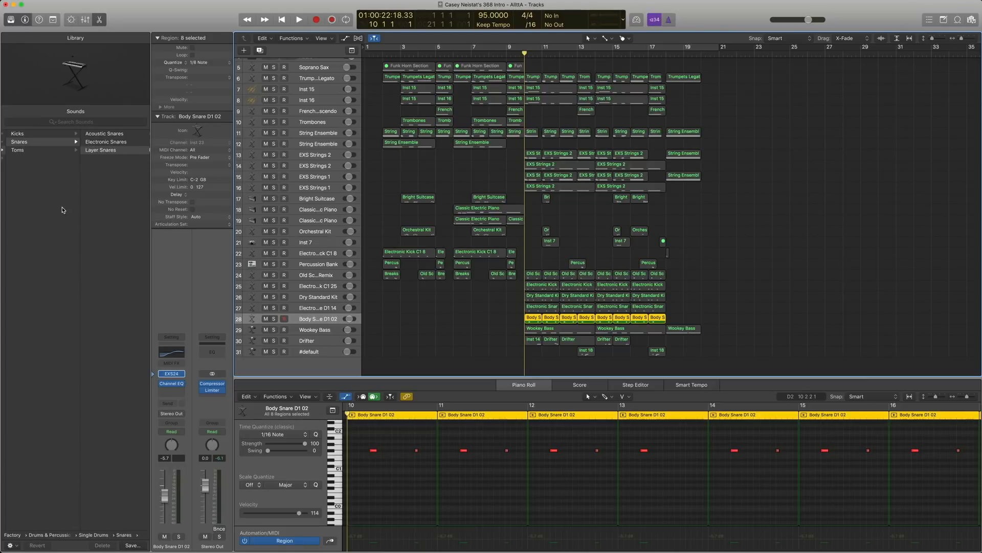
pyautogui.hscroll(-3, 61, 145)
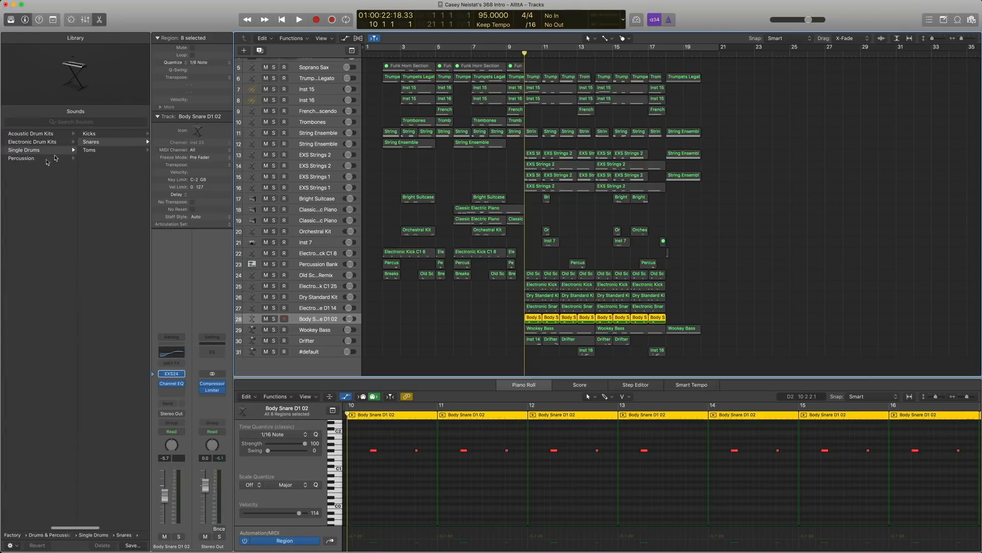
pyautogui.hscroll(5, 66, 149)
pyautogui.hscroll(2, 69, 149)
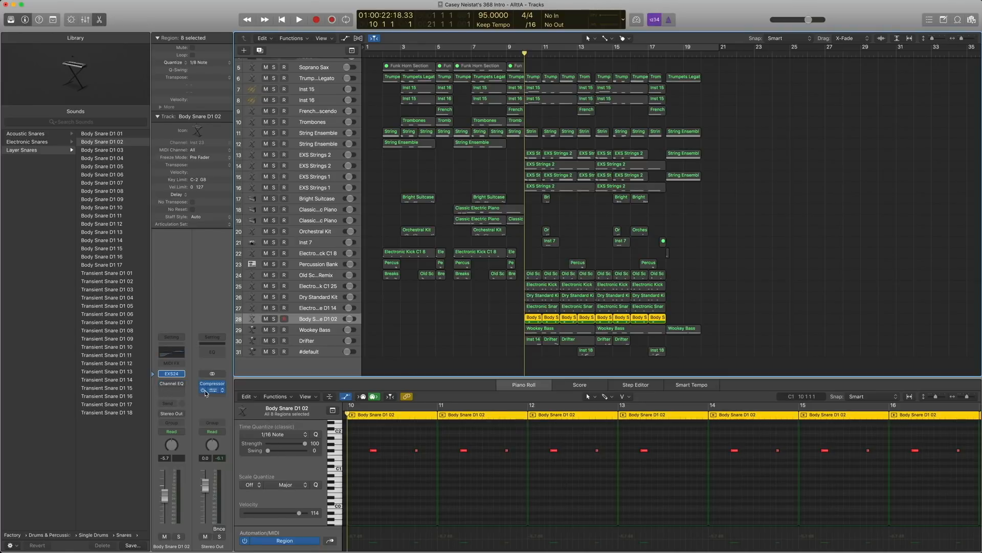
# Play the Body Snare D1 02 regions soloed from bar 10, inspect the track's Channel EQ curve and replay them
pyautogui.press('space')
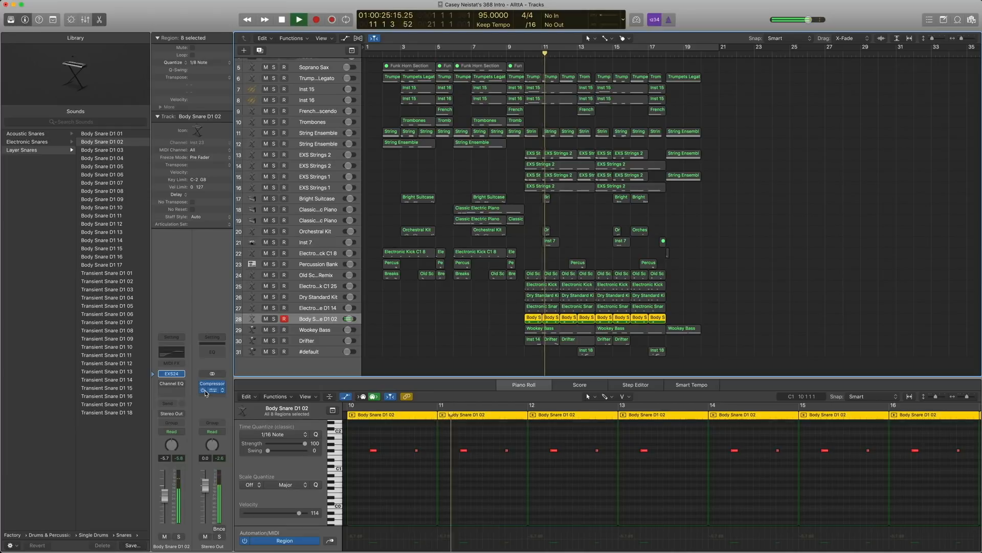
pyautogui.press('space')
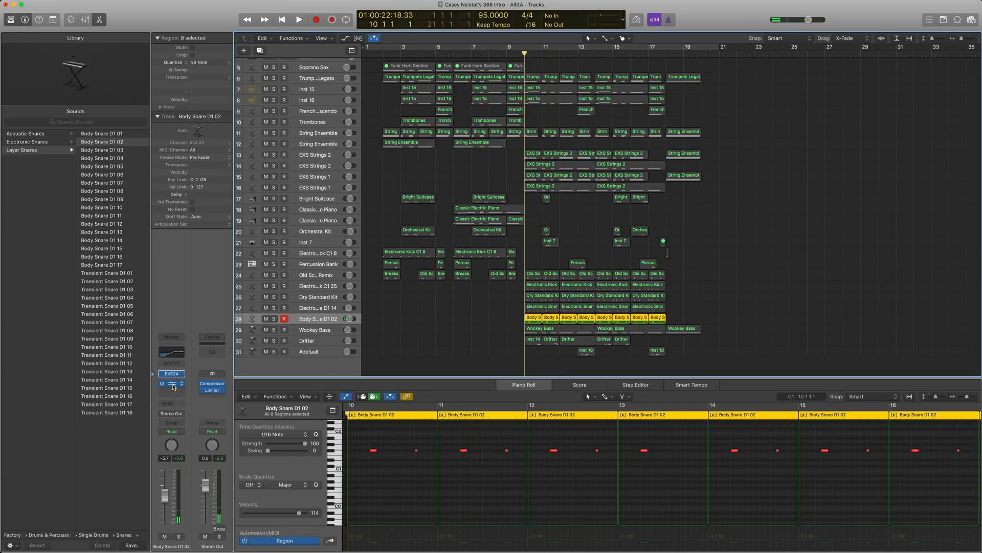
pyautogui.click(172, 388)
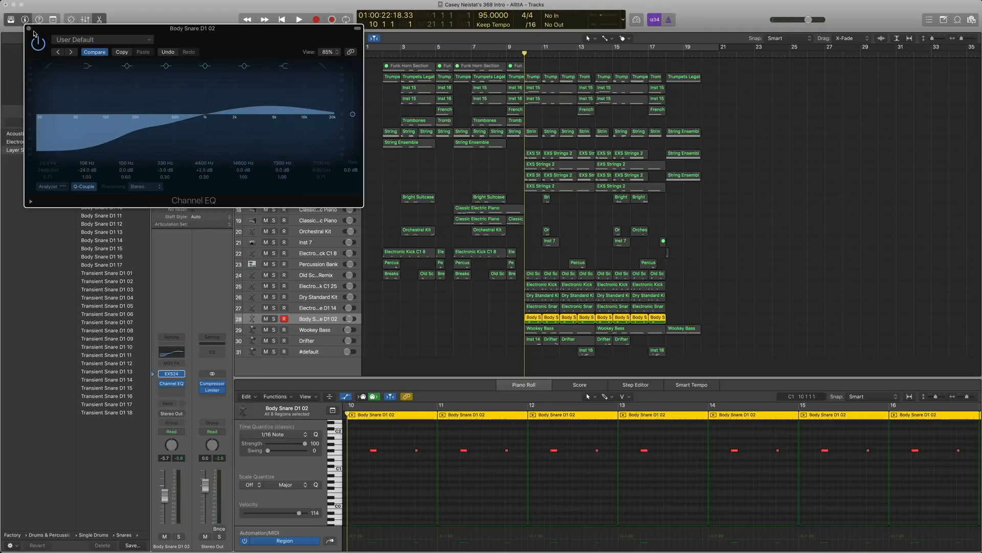
pyautogui.click(28, 30)
pyautogui.press('space')
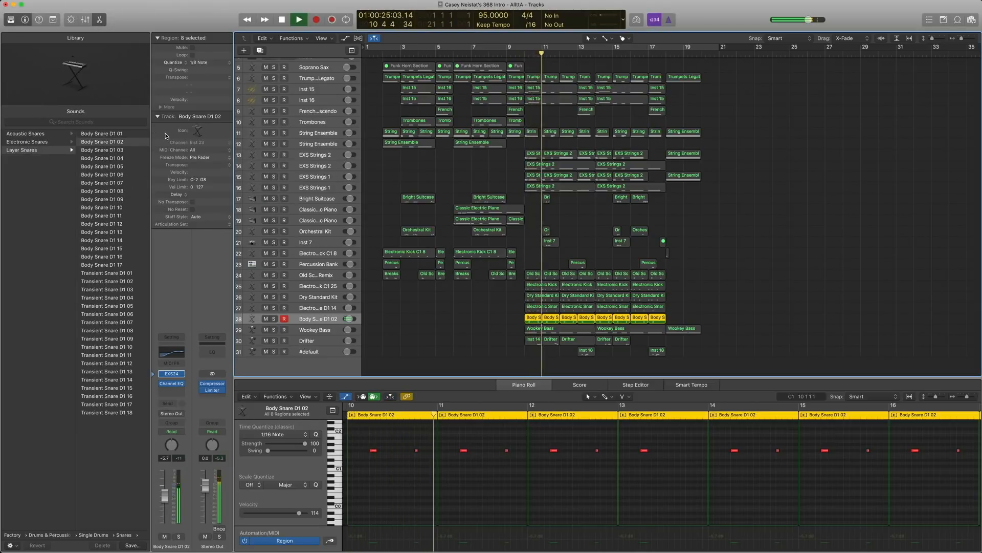
pyautogui.press('space')
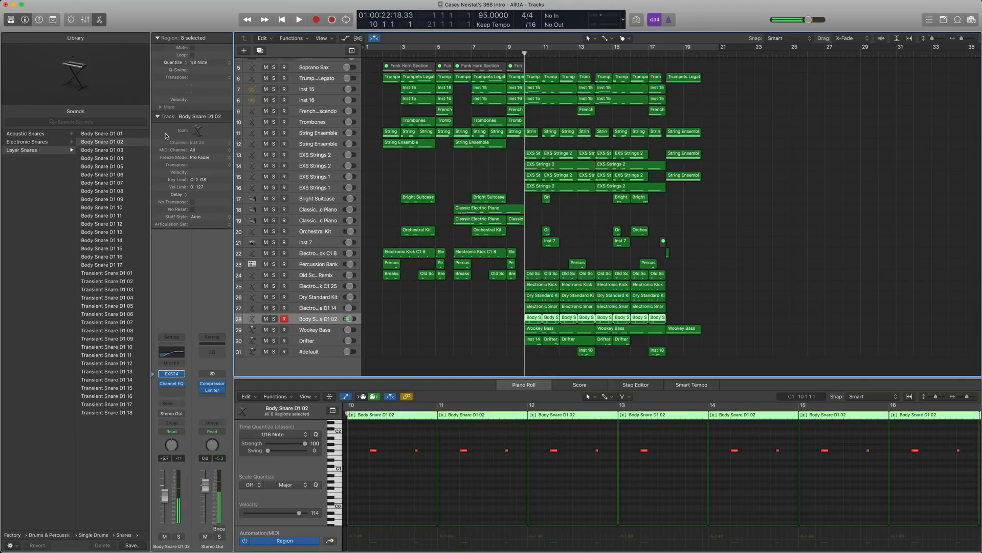
# Select the regions of bars 10 and 11 on tracks 25 to 28 and play the layered kicks and snares soloed together
pyautogui.moveTo(507, 322); pyautogui.dragTo(551, 289)
pyautogui.press('space')
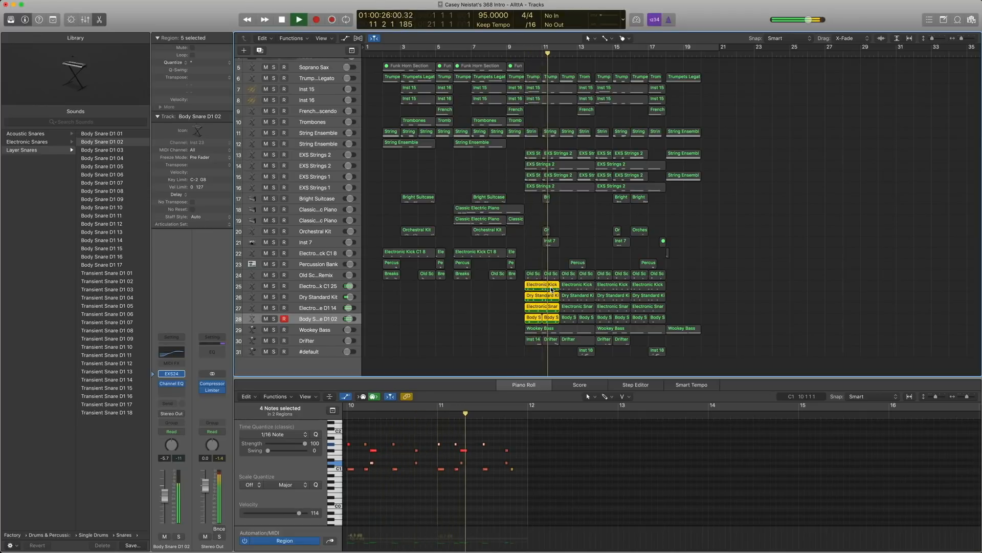
pyautogui.press('space')
pyautogui.press(',')
pyautogui.press(',')
pyautogui.press(',')
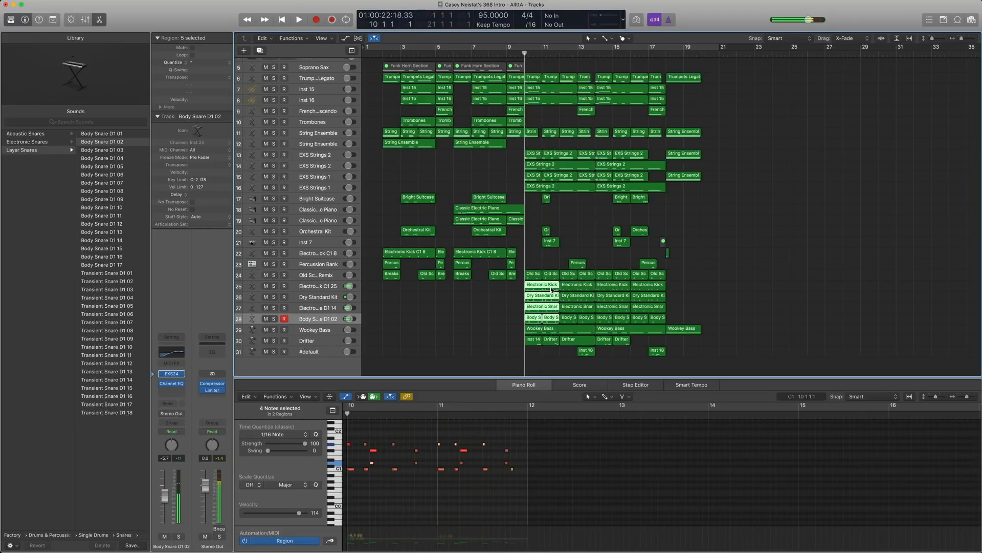
pyautogui.press('.')
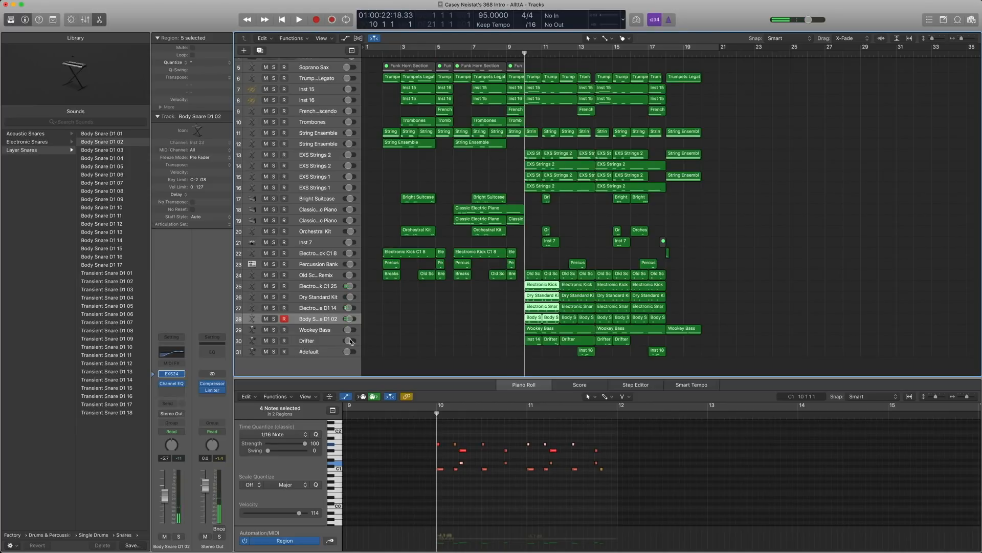
# Show track 29's notes, locate its Wookey Bass sound under 03 Synth Bass and inspect its ES2 synthesizer settings
pyautogui.click(322, 332)
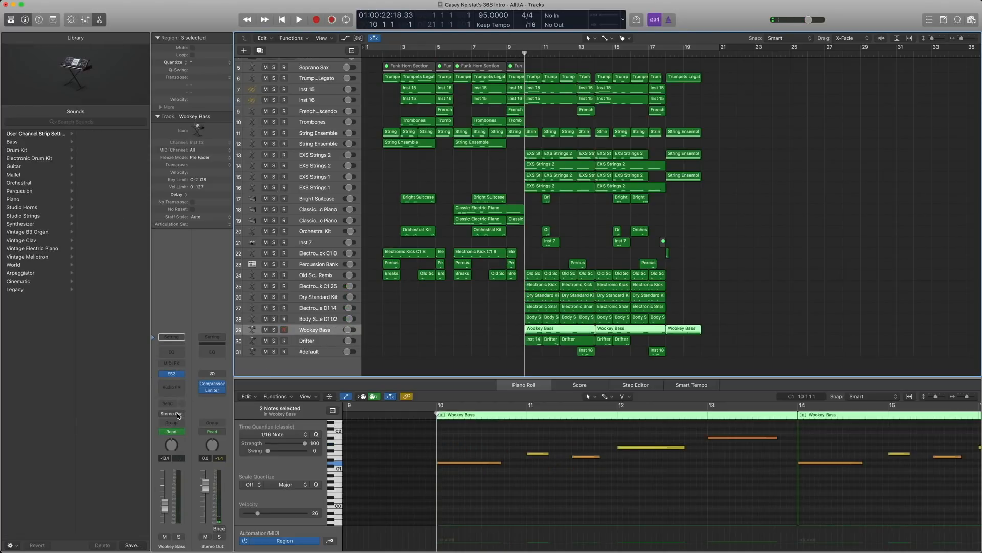
pyautogui.click(155, 376)
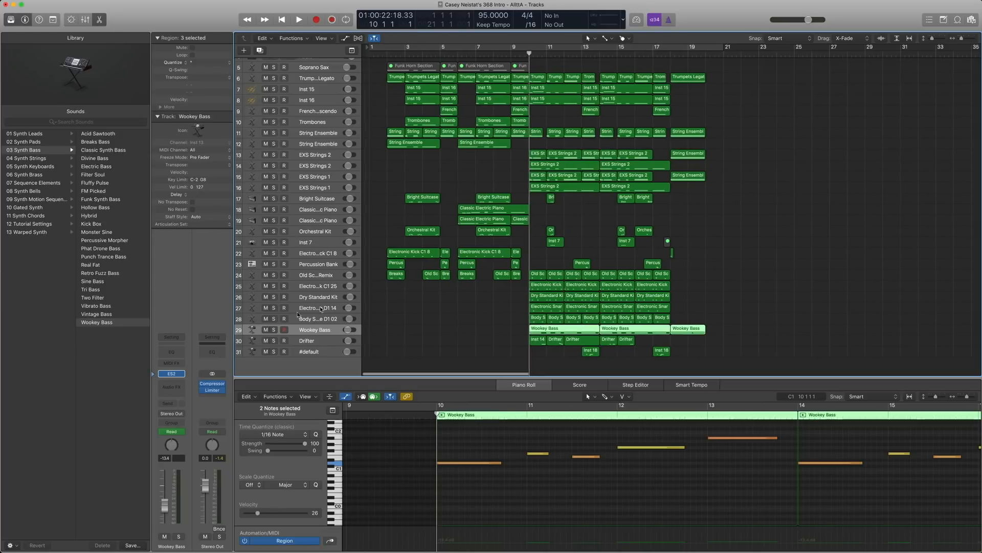
pyautogui.click(180, 374)
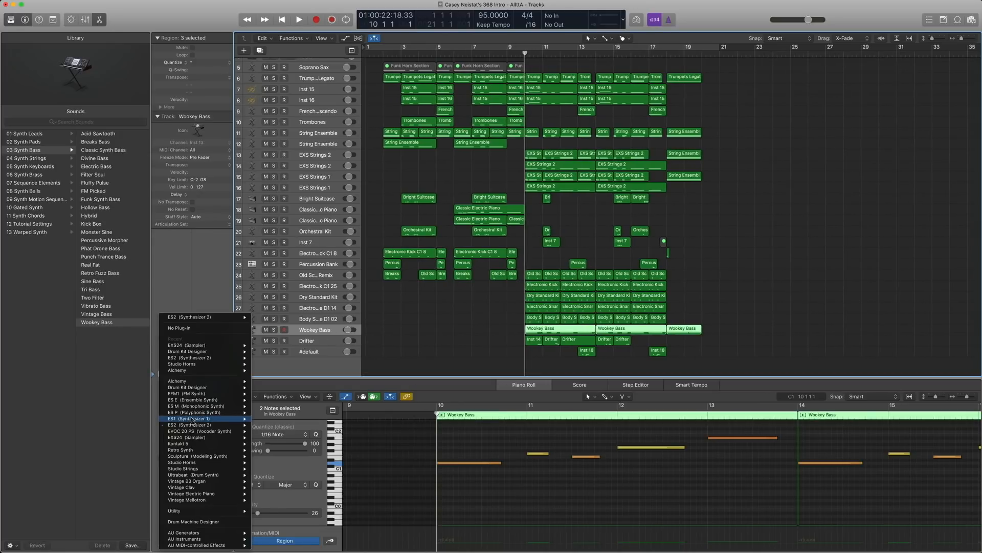
pyautogui.press('Escape')
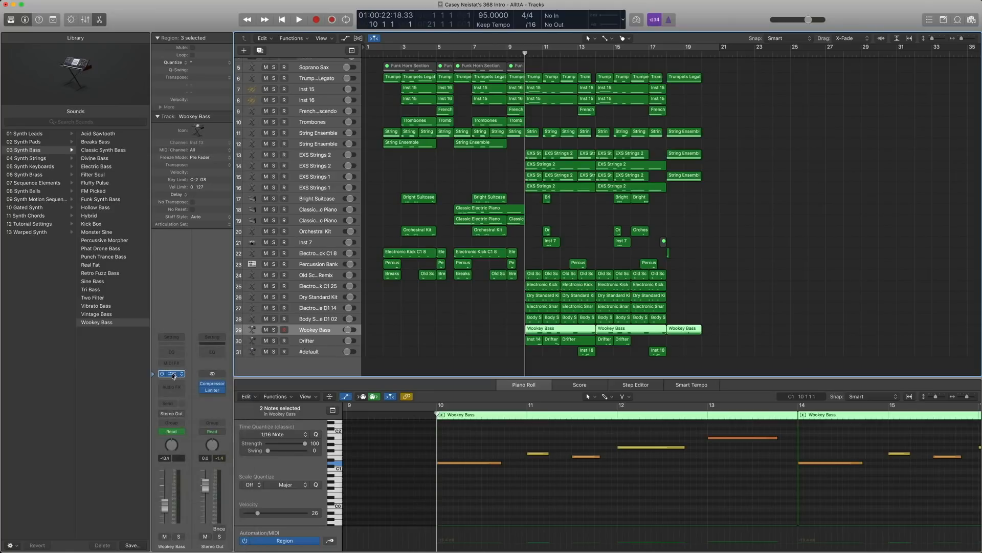
pyautogui.click(172, 375)
pyautogui.moveTo(123, 32); pyautogui.dragTo(345, 32)
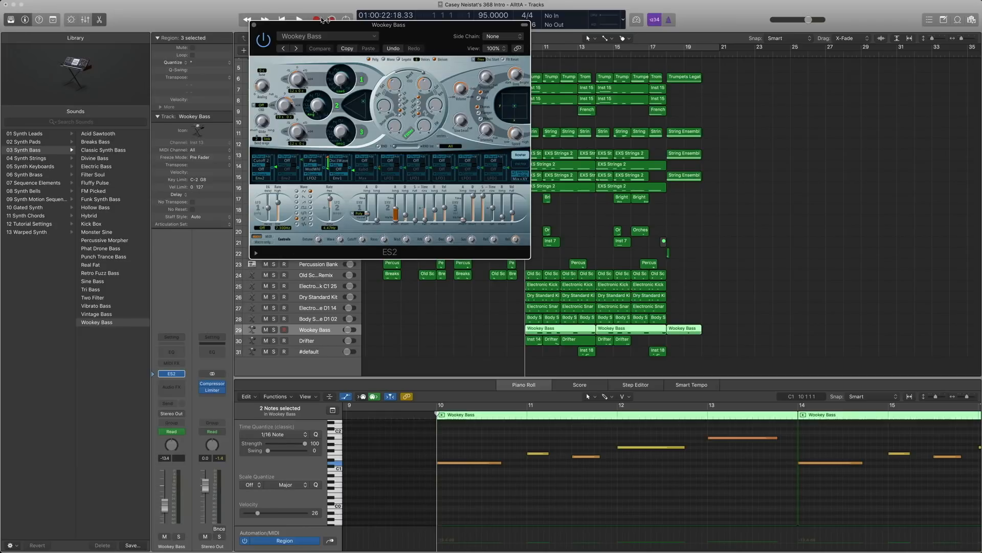
pyautogui.click(255, 25)
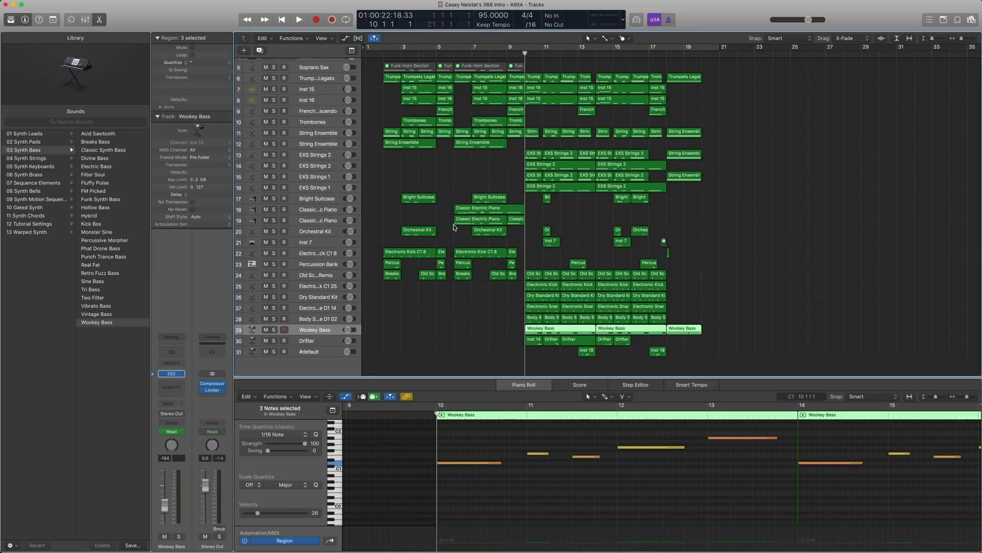
# Play the Wookey Bass regions on track 29 soloed from bar 10
pyautogui.hotkey('ctrl', 's')
pyautogui.press('space')
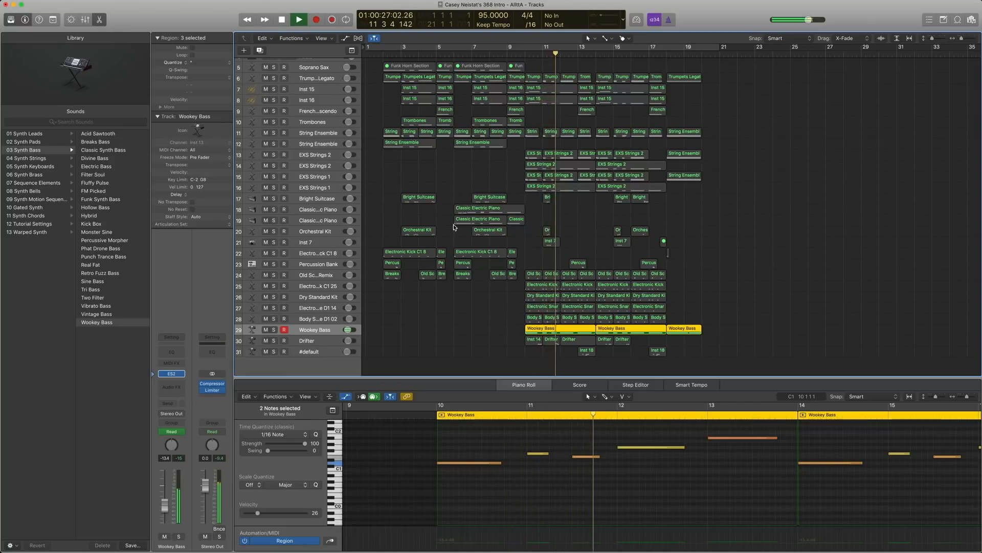
pyautogui.press('space')
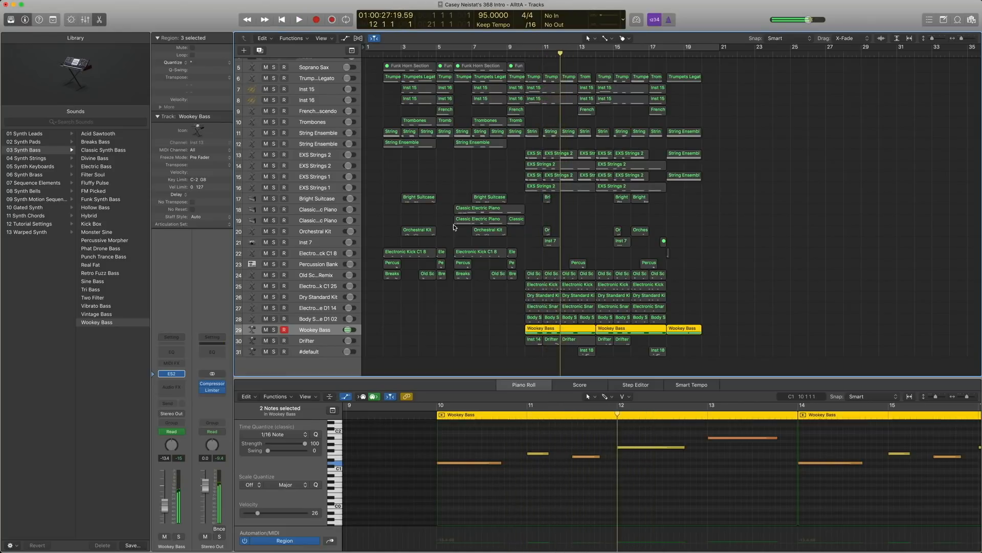
# Add the regions from bar 10 to 13 on tracks 6 to 17 to the selection and play them soloed with the bass
pyautogui.moveTo(591, 204); pyautogui.dragTo(532, 81)
pyautogui.press('space')
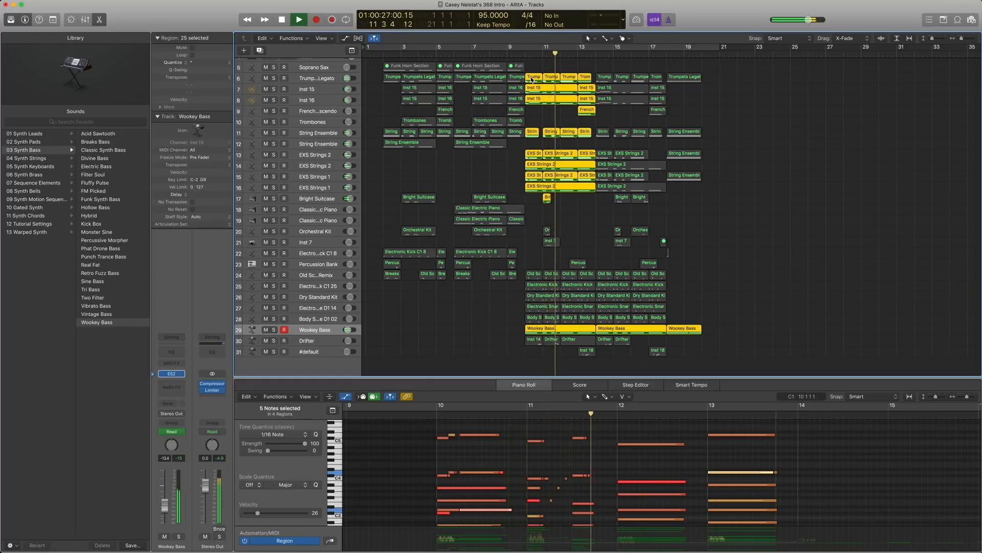
pyautogui.press('space')
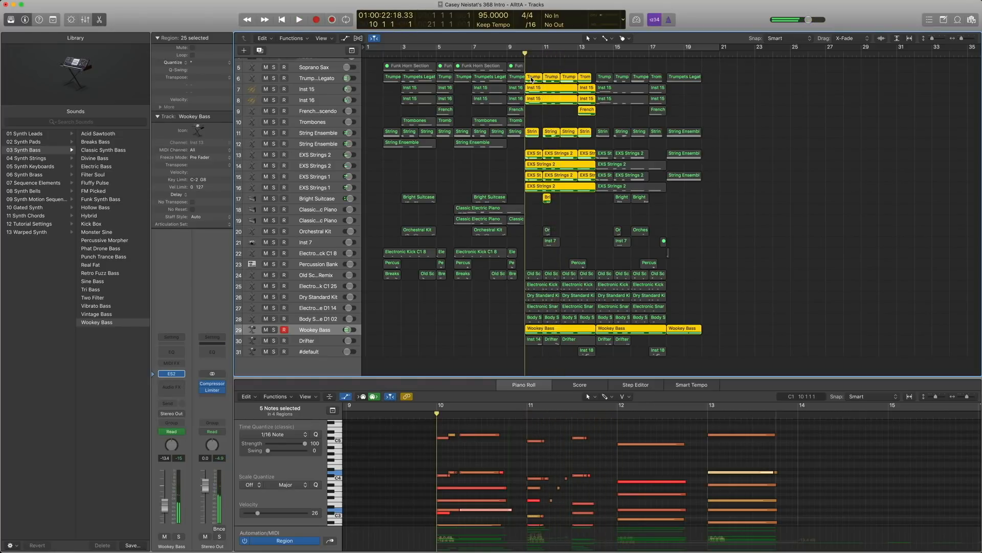
pyautogui.hotkey('ctrl', 's')
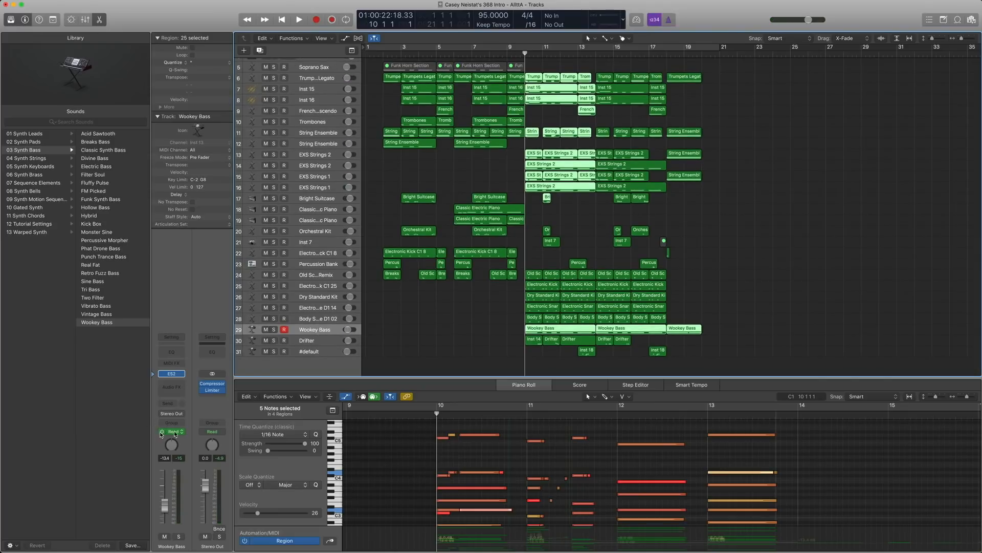
# Display the track automation, examine the closing volume fade-outs on the string and brass tracks, and hide the automation again
pyautogui.click(345, 39)
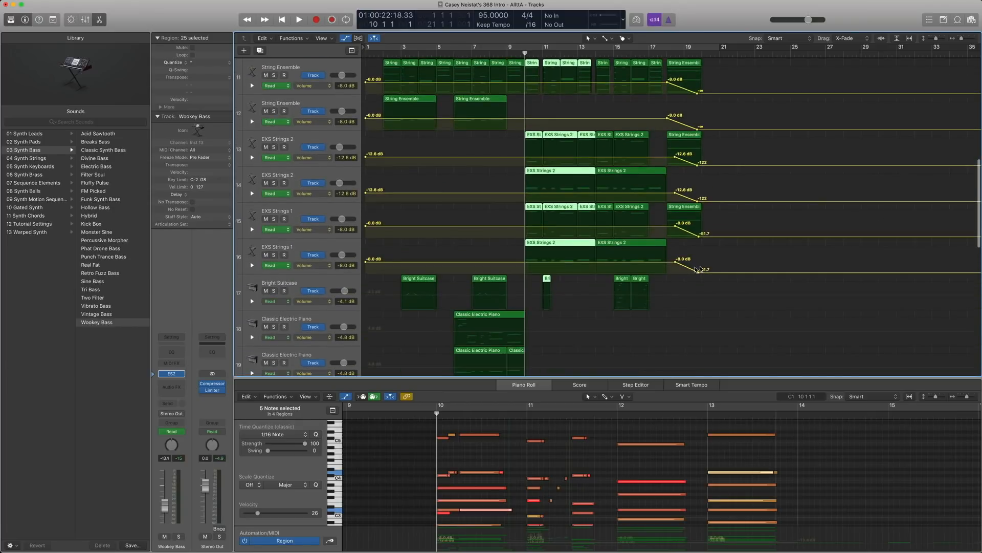
pyautogui.scroll(5, 702, 270)
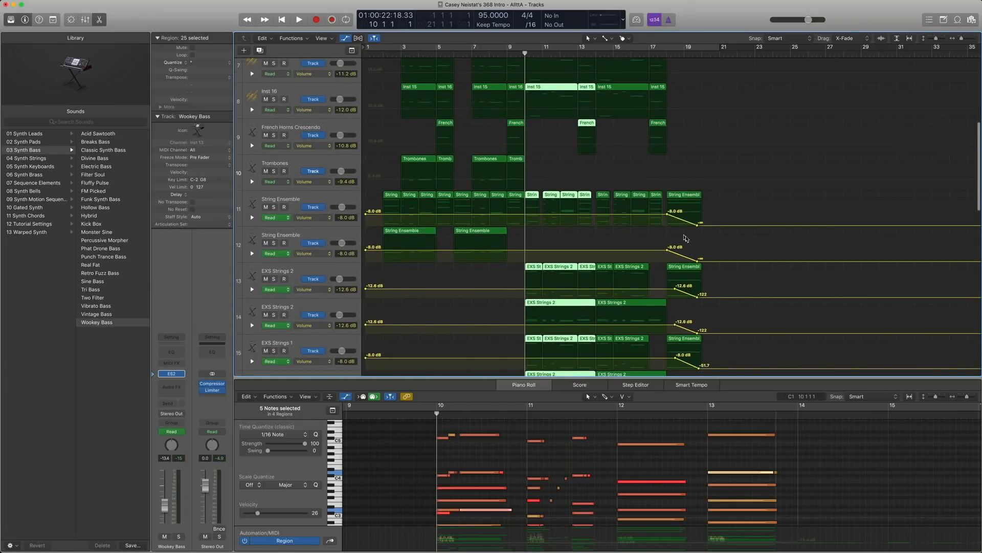
pyautogui.scroll(-2, 682, 236)
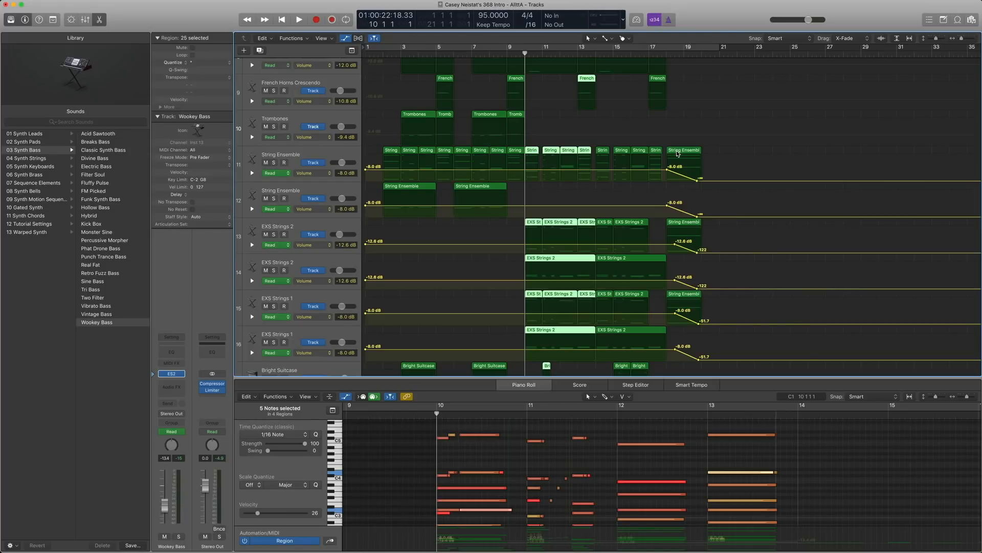
pyautogui.scroll(3, 677, 152)
pyautogui.scroll(1, 479, 236)
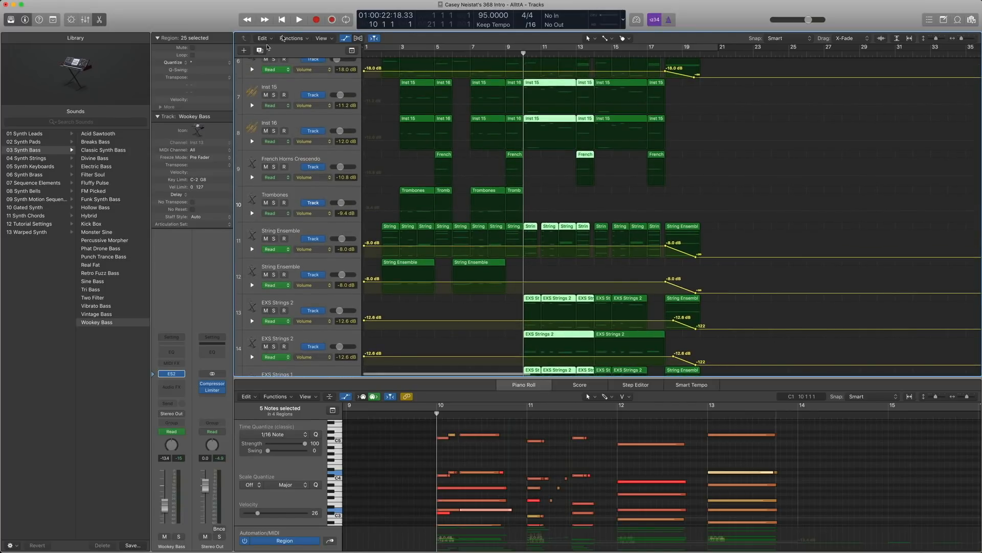
pyautogui.click(346, 38)
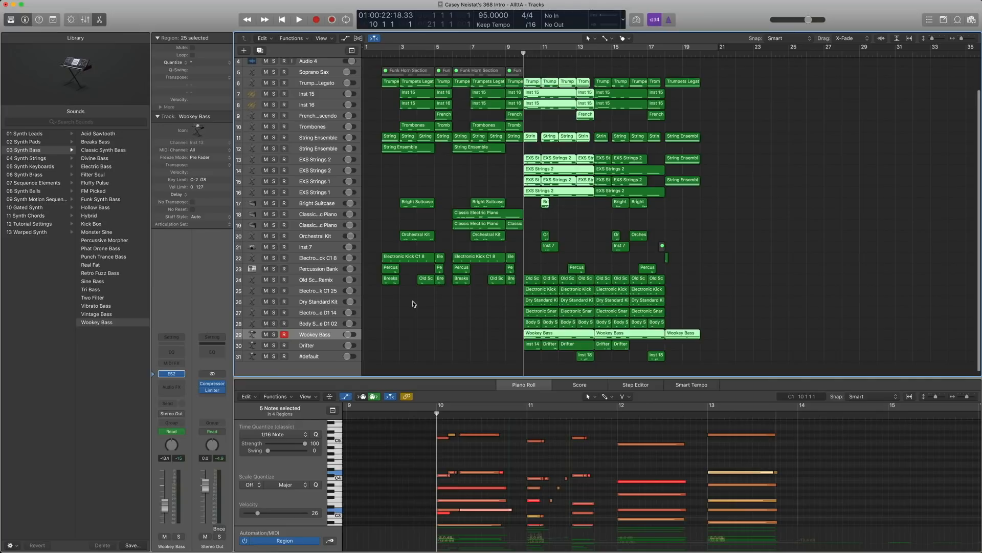
# Show track 30's notes, open its ES2 synthesizer and play the Drifter regions soloed from bar 10
pyautogui.click(295, 345)
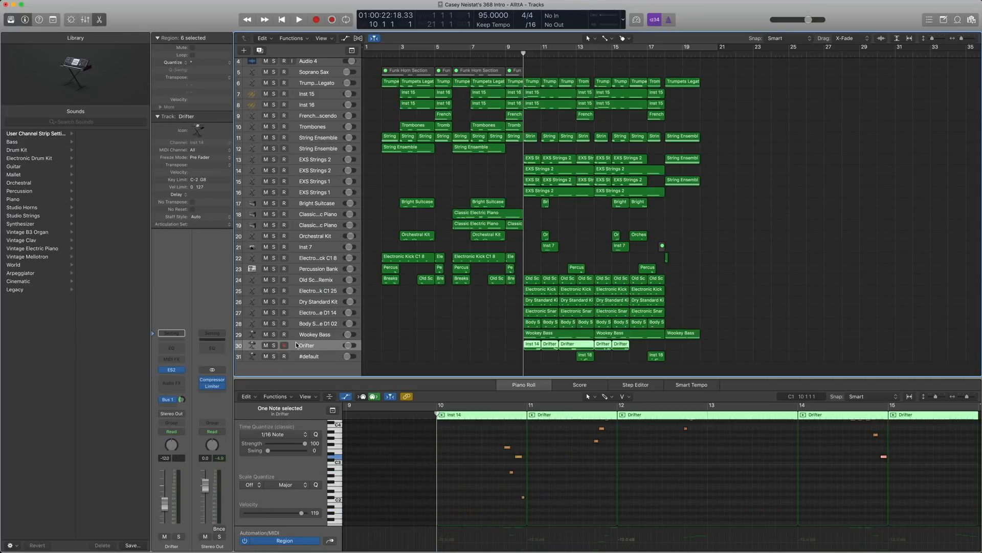
pyautogui.click(171, 369)
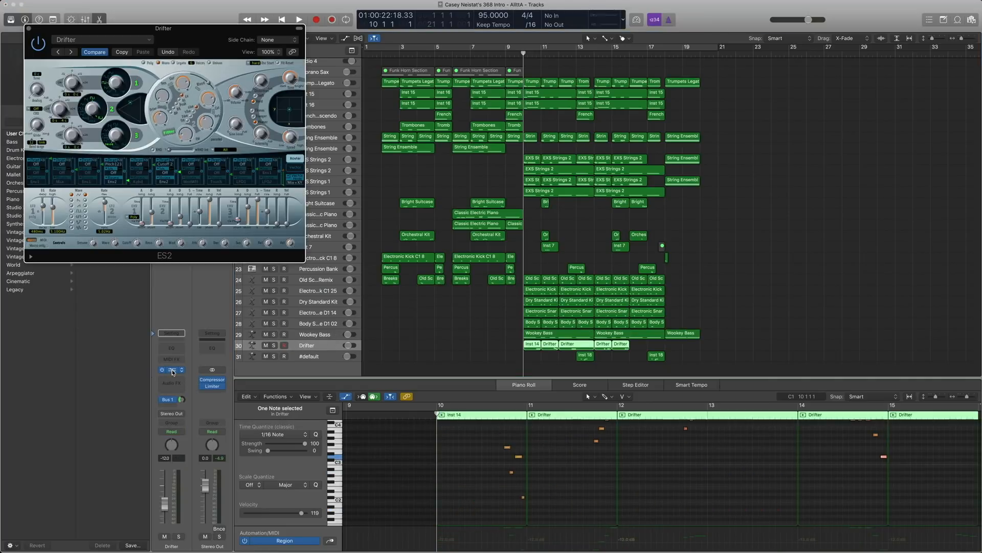
pyautogui.click(627, 350)
pyautogui.rightClick(627, 347)
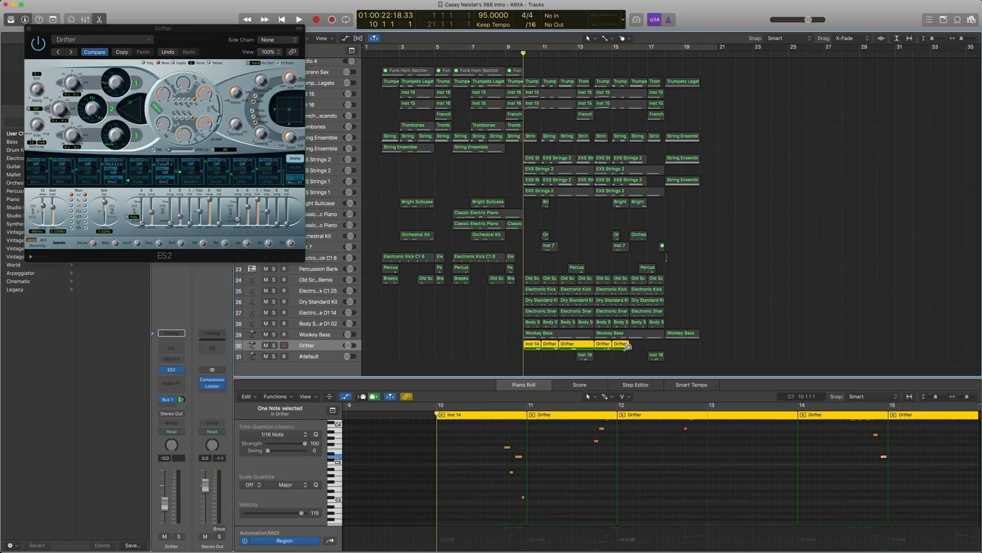
pyautogui.press('space')
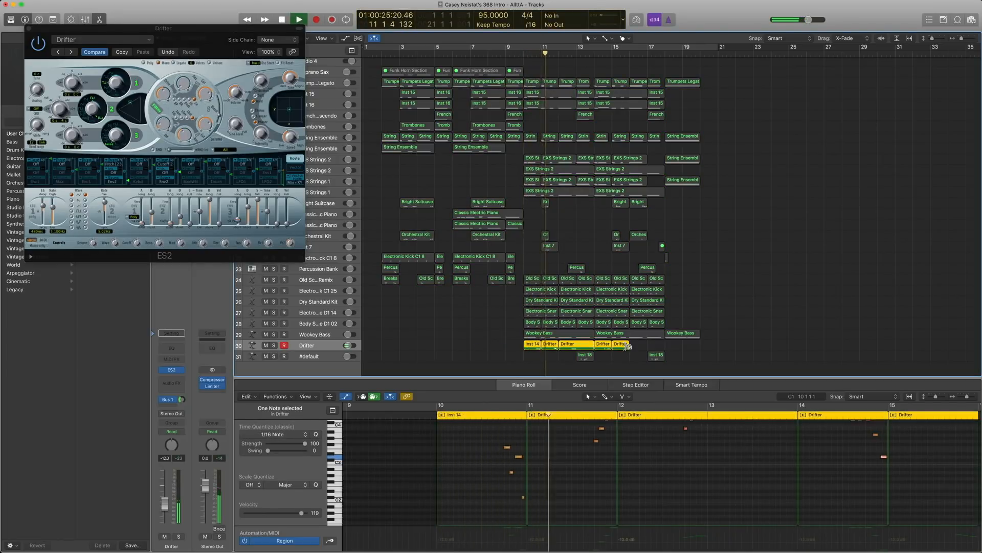
pyautogui.scroll(3, 646, 471)
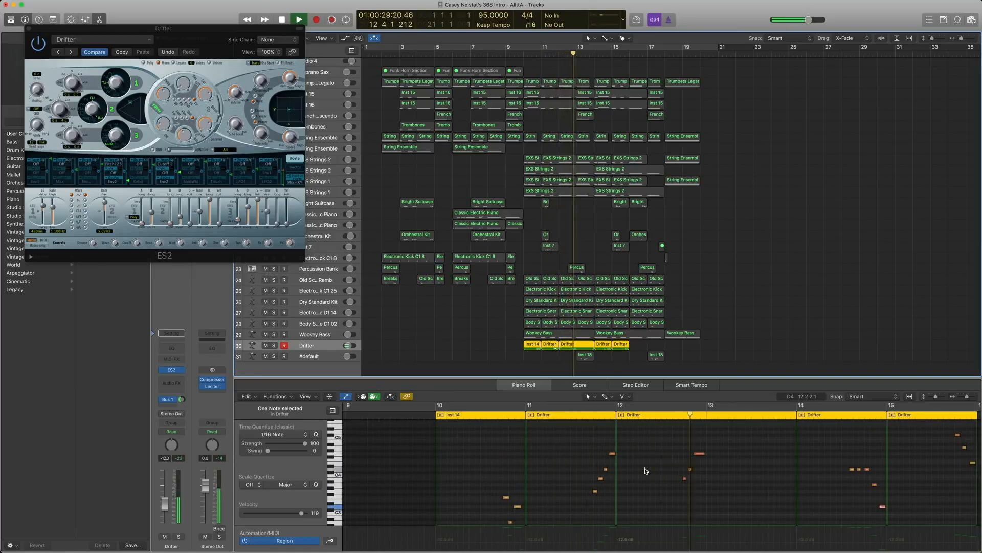
pyautogui.press('space')
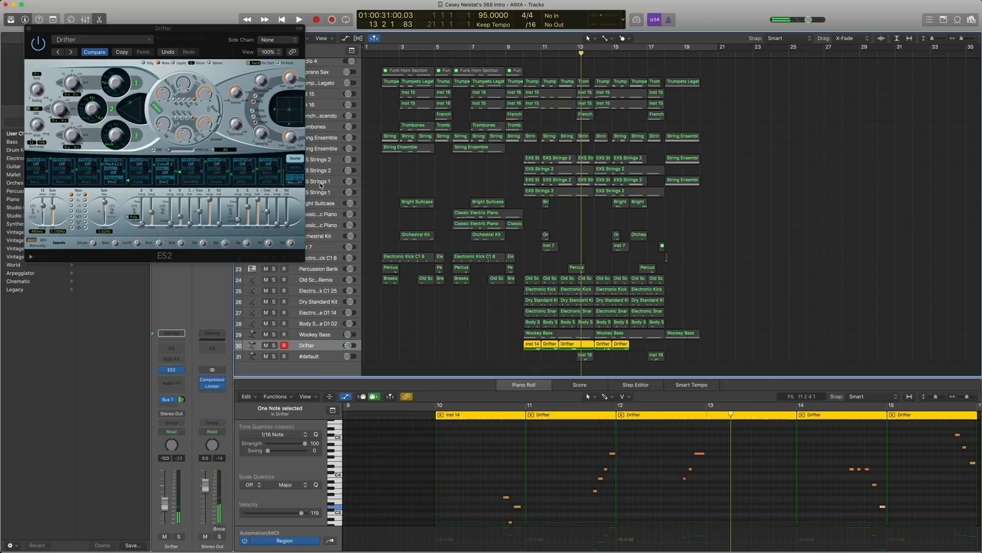
# Locate the Drifter preset under 01 Synth Leads in the ES2 synthesizer, select a note in the first region and close the plug-in window
pyautogui.hscroll(1, 320, 185)
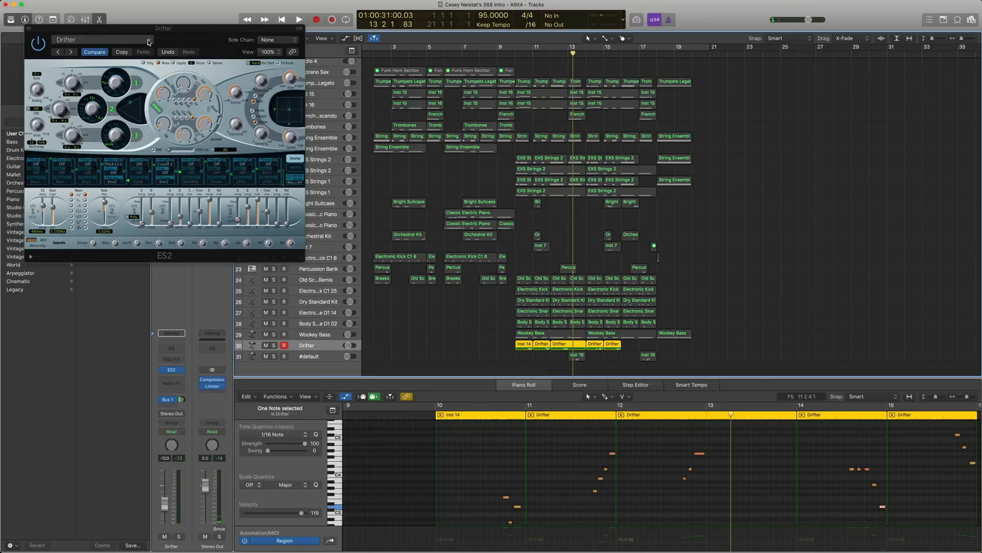
pyautogui.moveTo(170, 31); pyautogui.dragTo(260, 76)
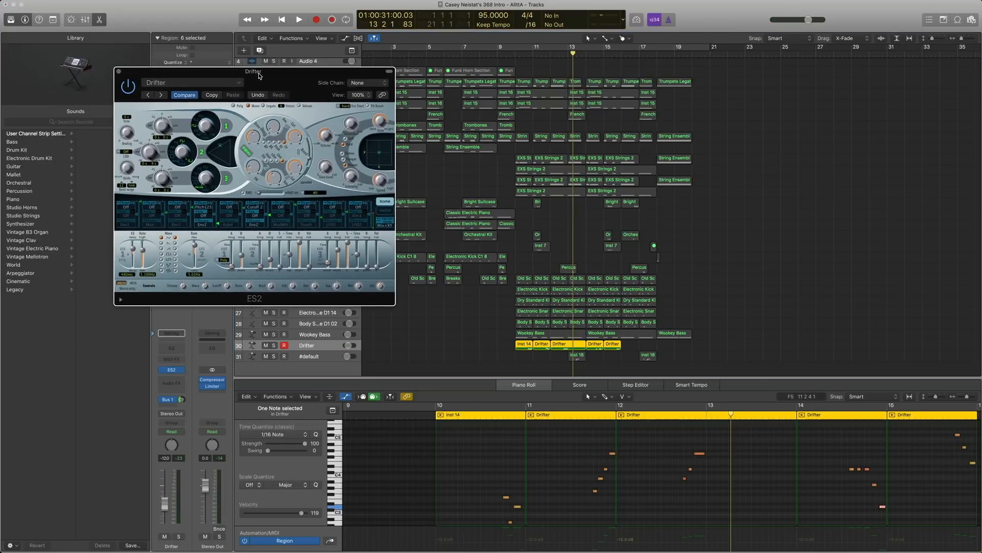
pyautogui.click(239, 82)
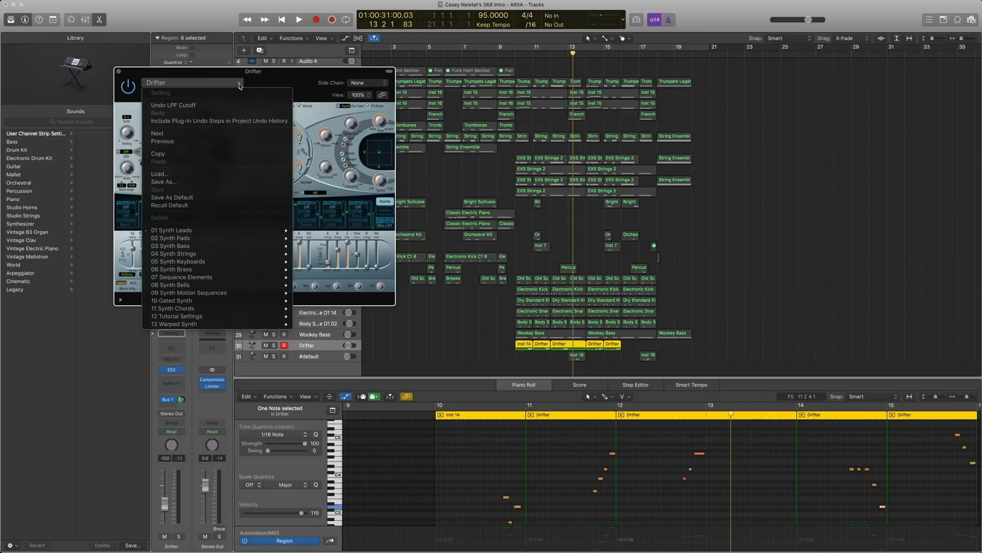
pyautogui.moveTo(234, 231)
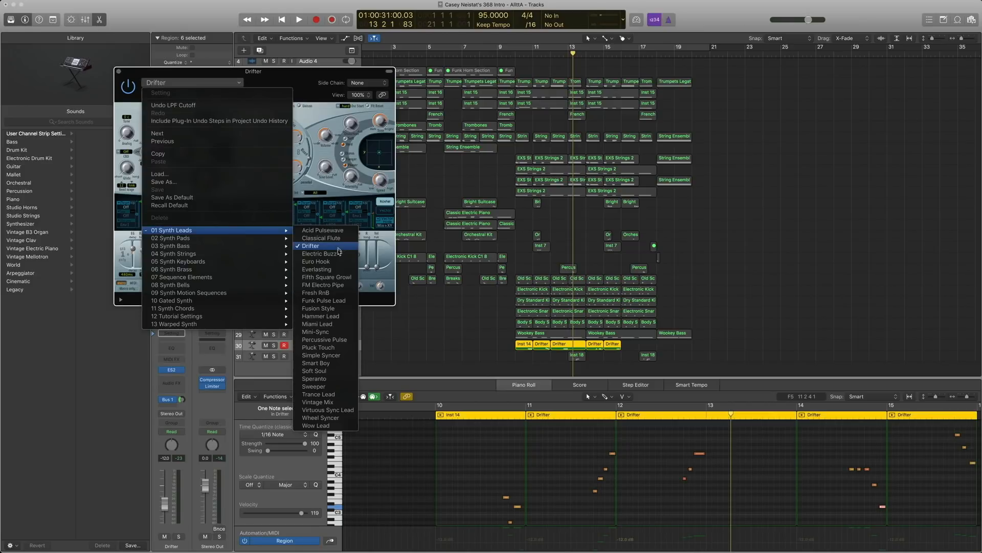
pyautogui.click(139, 86)
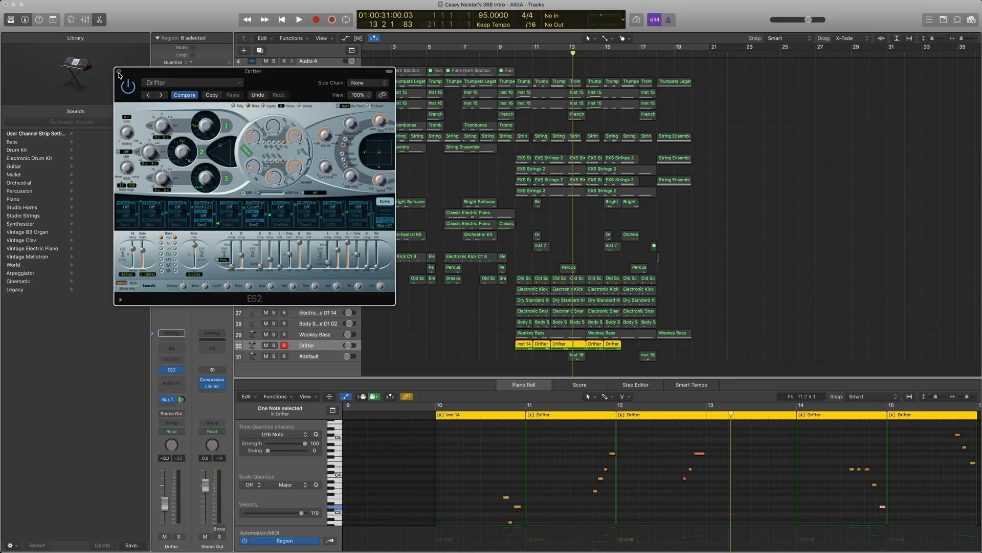
pyautogui.click(507, 498)
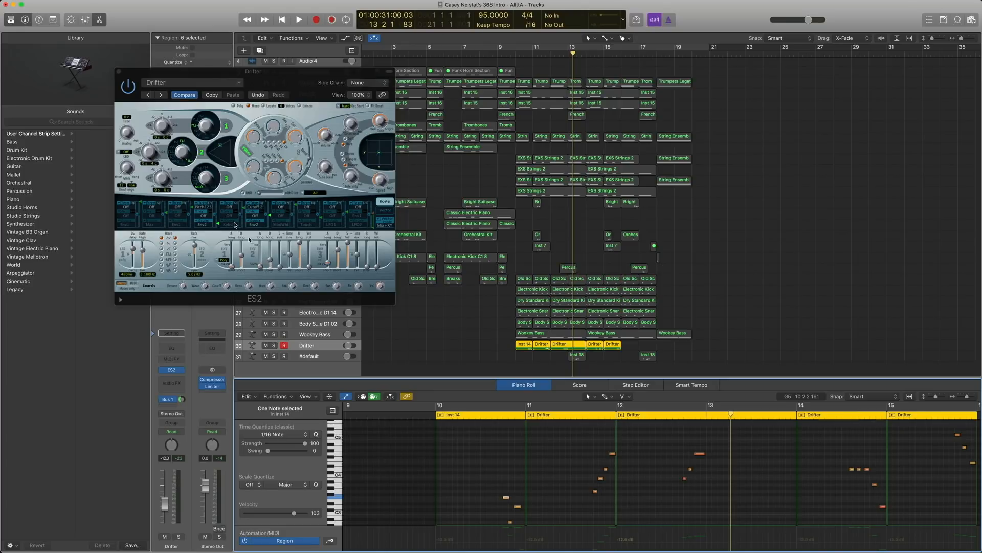
pyautogui.click(120, 73)
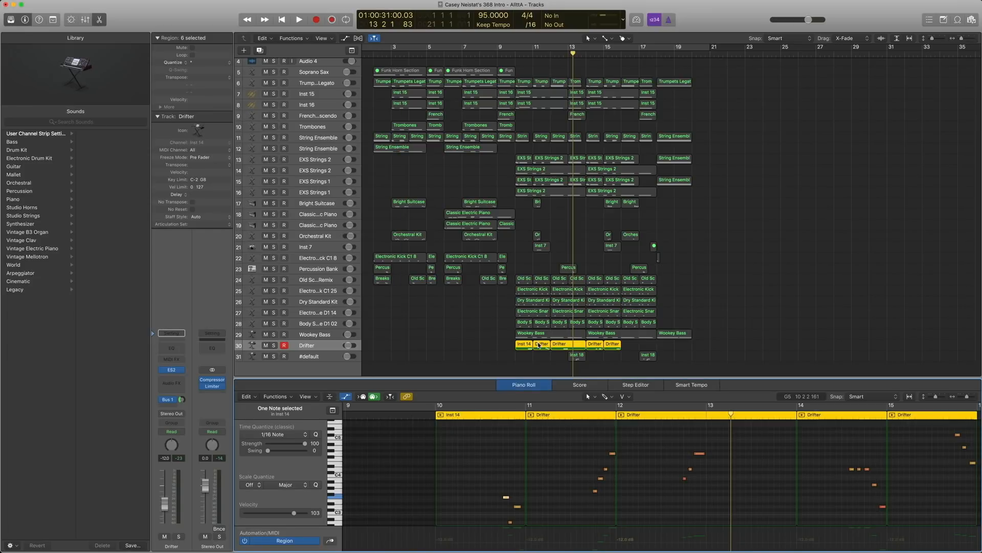
# Add the regions on tracks 17 to 29 to the Drifter selection, rewind four bars and play them soloed together
pyautogui.click(629, 349)
pyautogui.moveTo(561, 292); pyautogui.dragTo(680, 191)
pyautogui.press(',')
pyautogui.press(',')
pyautogui.press(',')
pyautogui.press(',')
pyautogui.press('space')
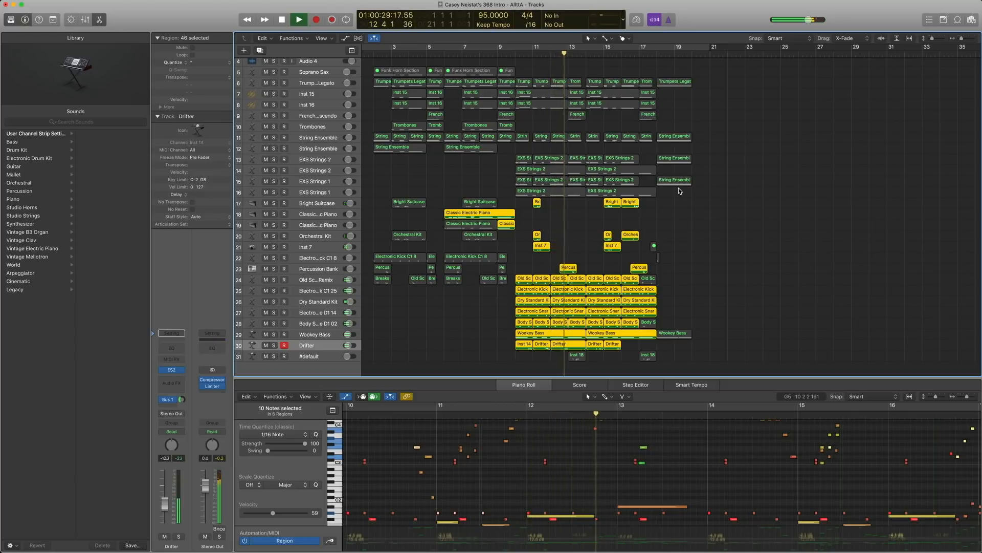
pyautogui.press('space')
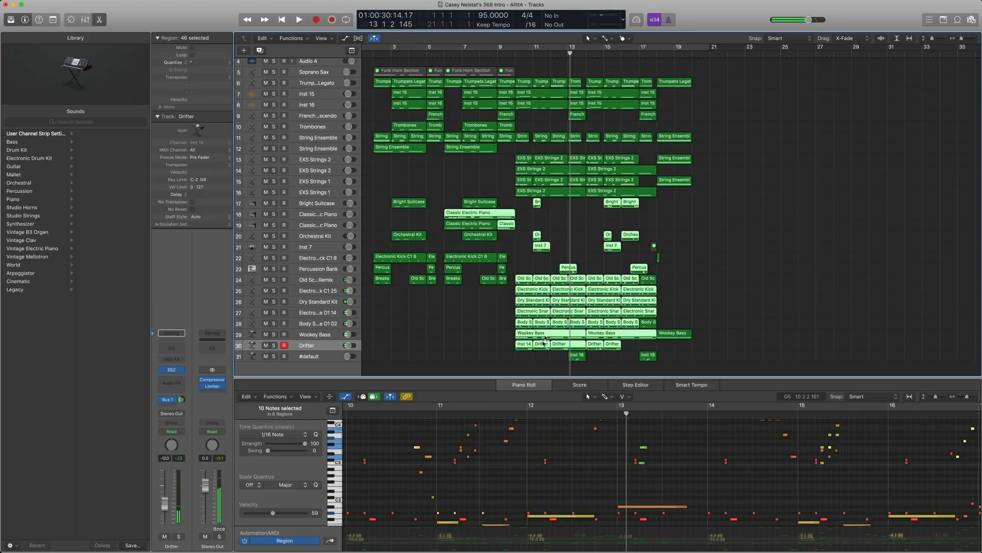
# Enlarge the Drifter region at bar 12 on track 30 and list its pitch bend events
pyautogui.click(563, 346)
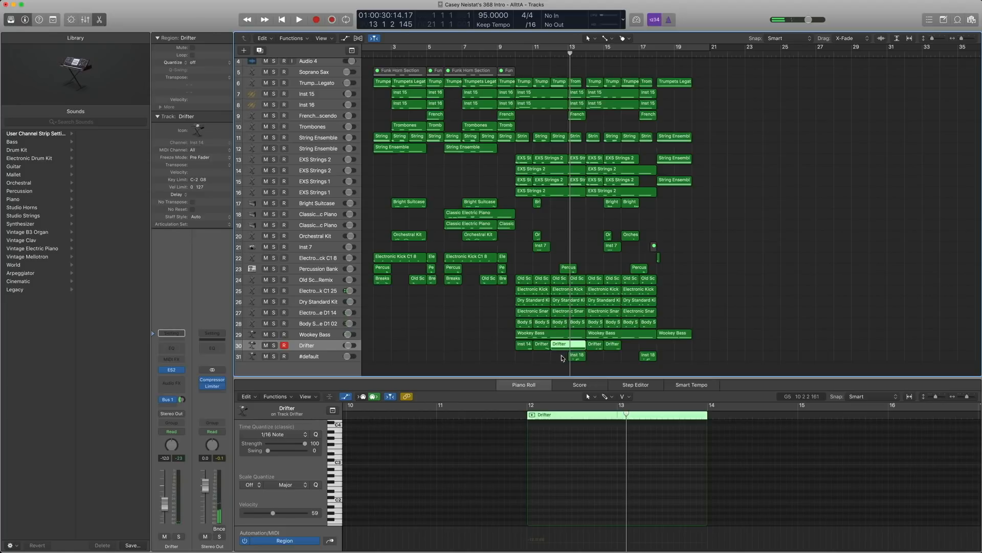
pyautogui.moveTo(616, 373); pyautogui.dragTo(567, 267)
pyautogui.click(557, 327)
pyautogui.click(654, 285)
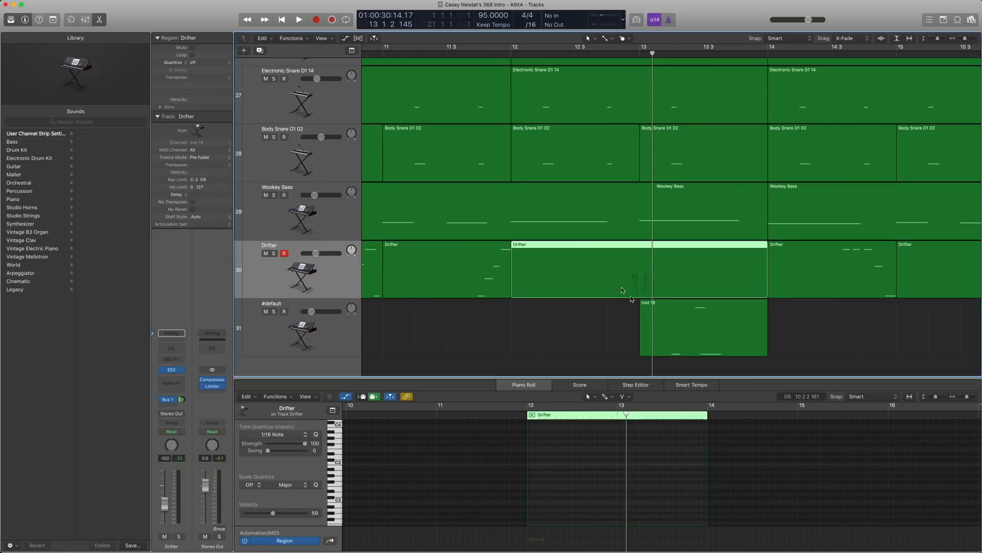
pyautogui.click(929, 20)
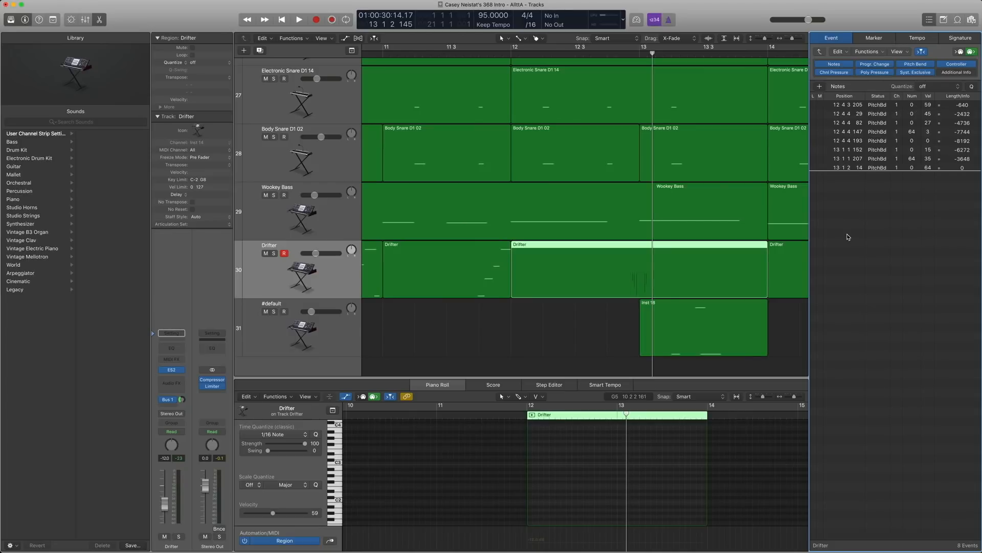
# Show the overlapping Drifter region that holds the notes at bar 12 and select its three notes in the Piano Roll
pyautogui.click(574, 336)
pyautogui.click(598, 293)
pyautogui.click(571, 321)
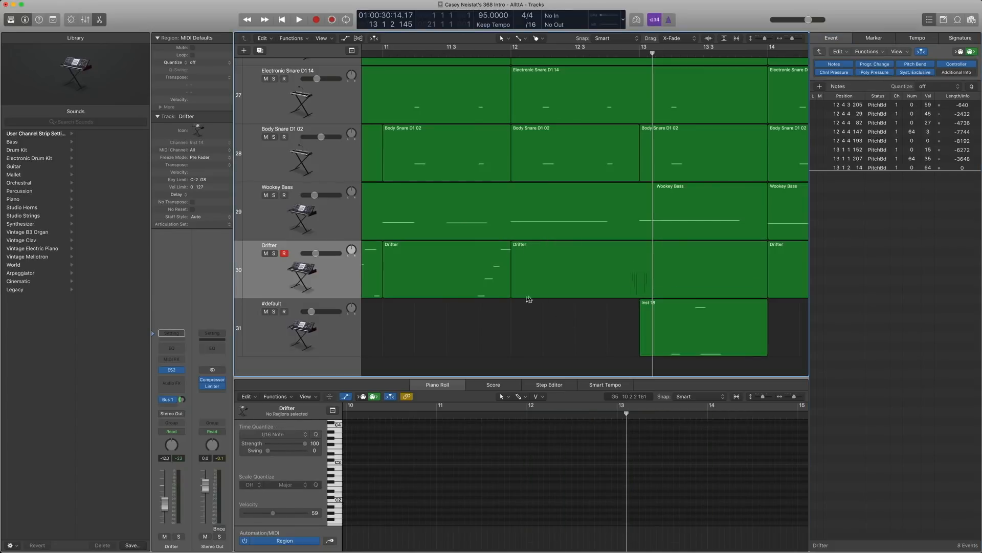
pyautogui.moveTo(515, 292); pyautogui.dragTo(612, 292)
pyautogui.click(578, 285)
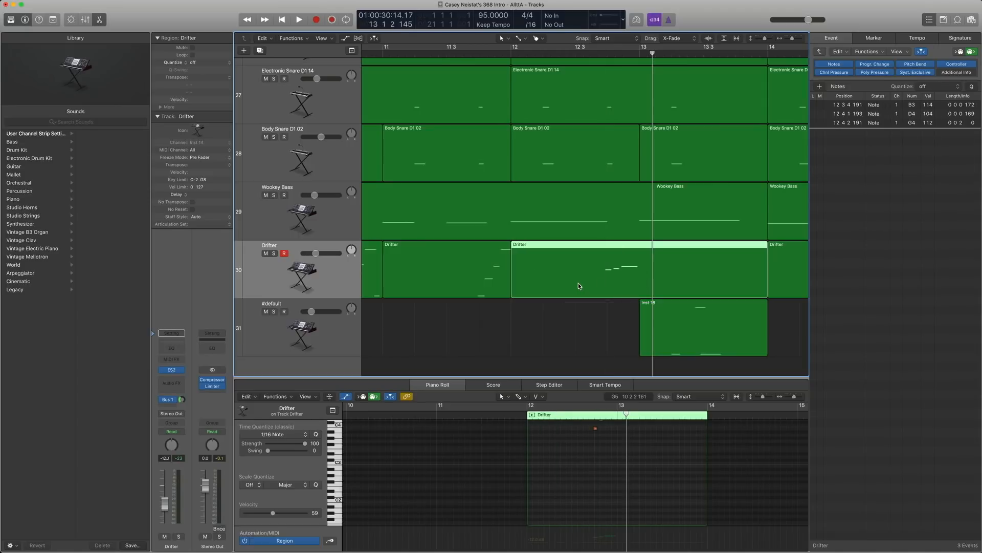
pyautogui.scroll(2, 604, 451)
pyautogui.moveTo(593, 470); pyautogui.dragTo(615, 423)
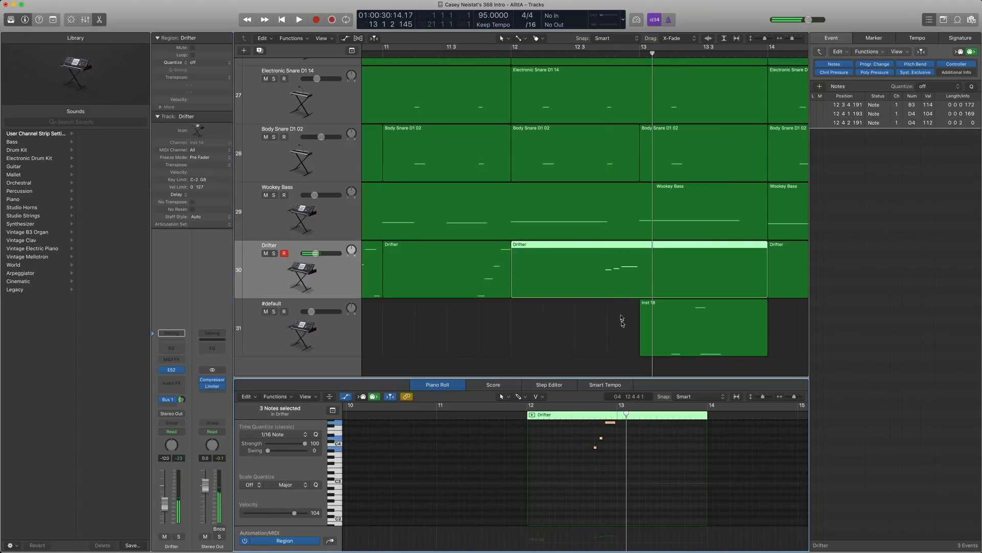
# Select both overlapping Drifter regions at bar 12, play them soloed together, and close the event list
pyautogui.click(619, 316)
pyautogui.click(660, 283)
pyautogui.moveTo(573, 339); pyautogui.dragTo(621, 284)
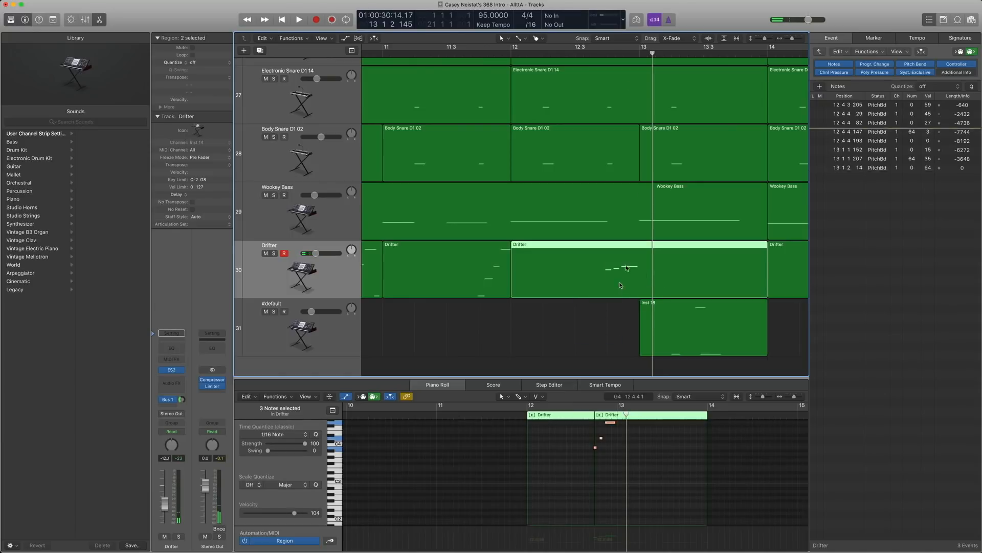
pyautogui.hotkey('ctrl', 's')
pyautogui.click(599, 52)
pyautogui.press('space')
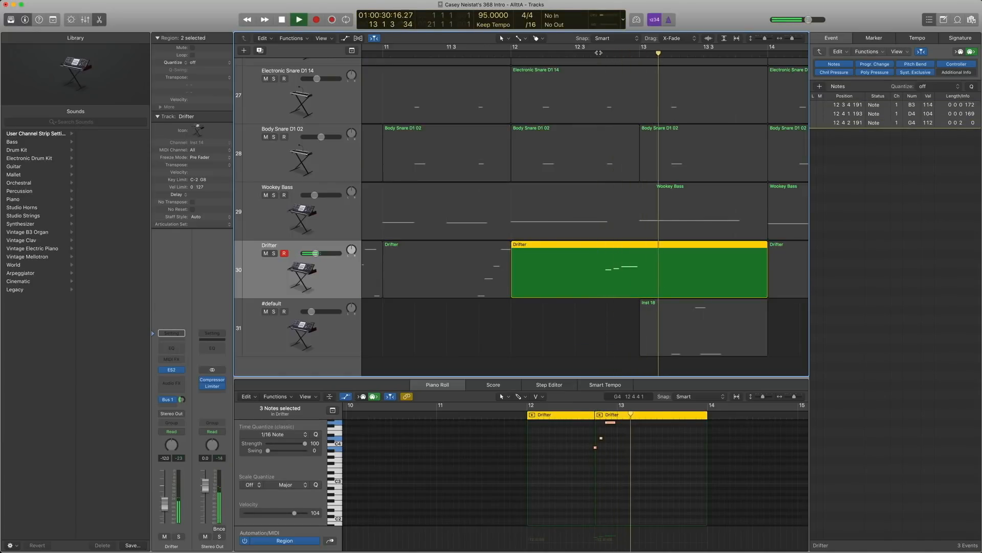
pyautogui.press('space')
pyautogui.hotkey('ctrl', 's')
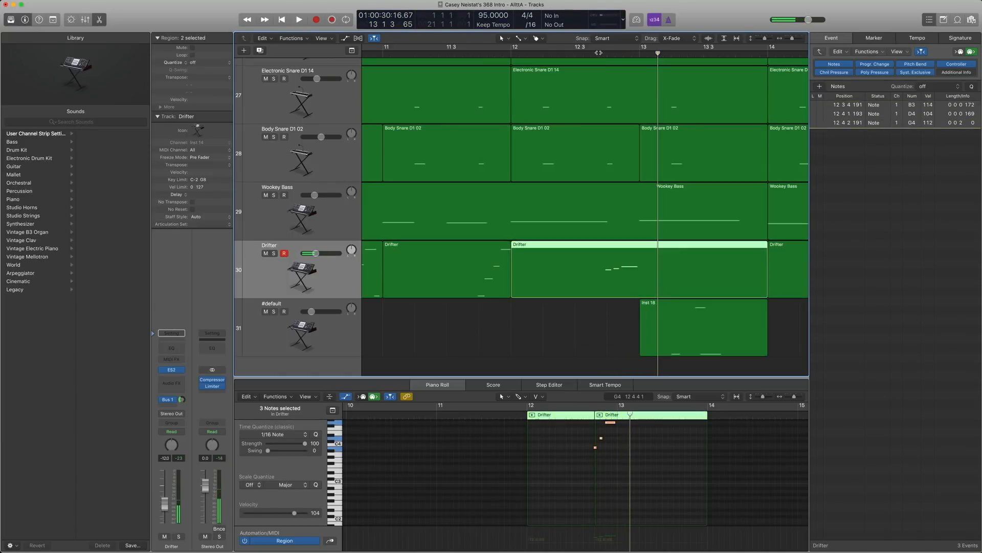
pyautogui.click(930, 21)
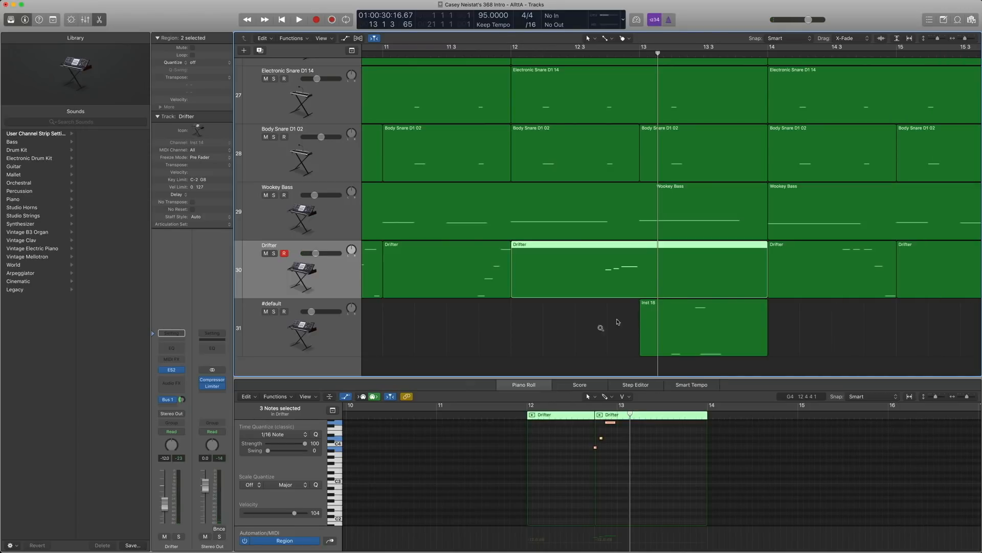
pyautogui.press('z')
pyautogui.scroll(-1, 592, 332)
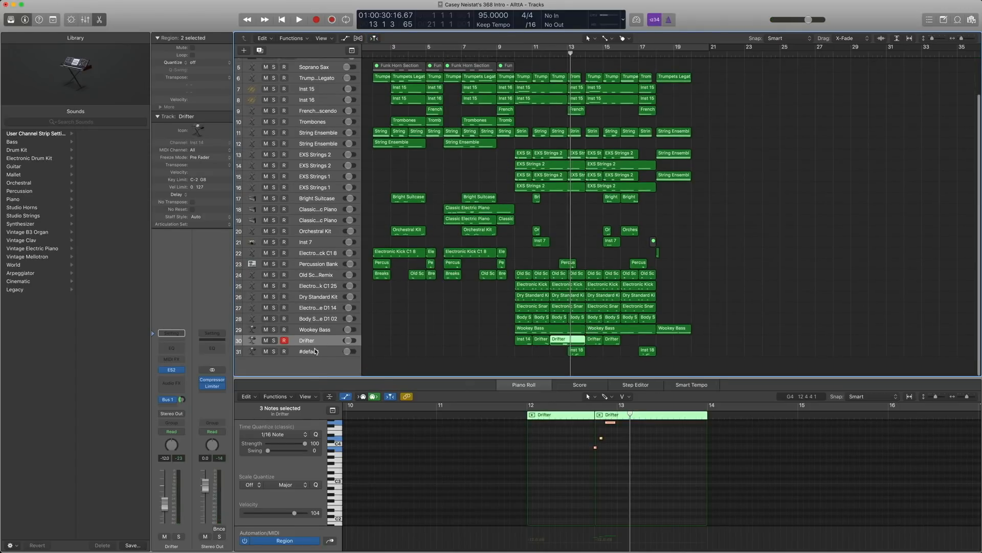
# Show the notes of track 31 (#default) and play its Inst 18 regions soloed from bar 13
pyautogui.click(315, 351)
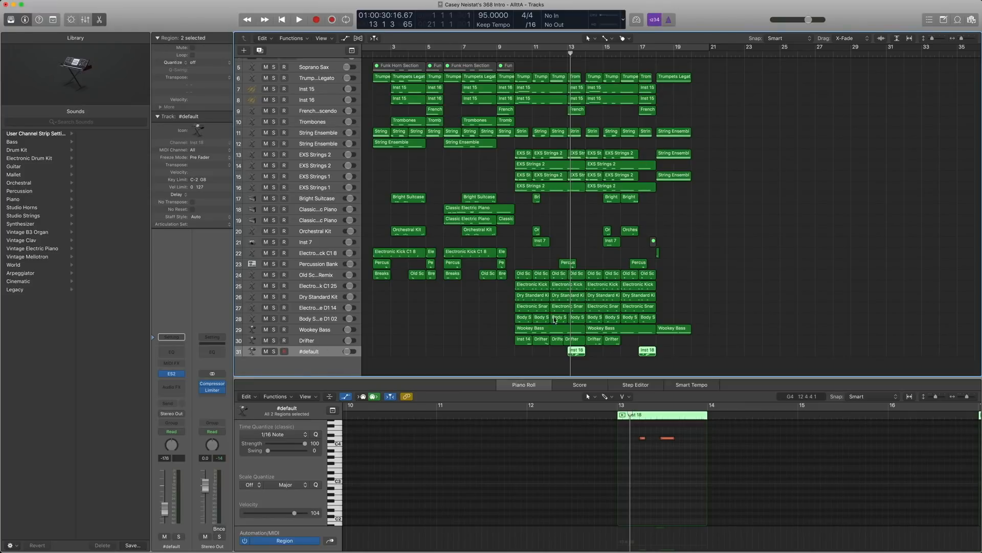
pyautogui.hotkey('ctrl', 's')
pyautogui.scroll(4, 647, 506)
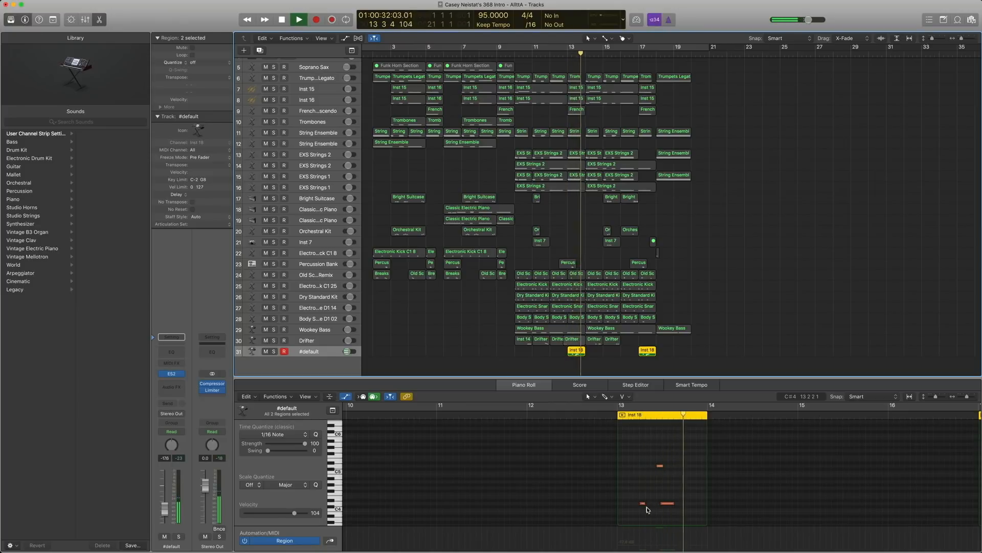
# Inspect track 31's ES2 synthesizer with its User Default setting, return the playhead to bar 13 and close the plug-in window
pyautogui.click(154, 376)
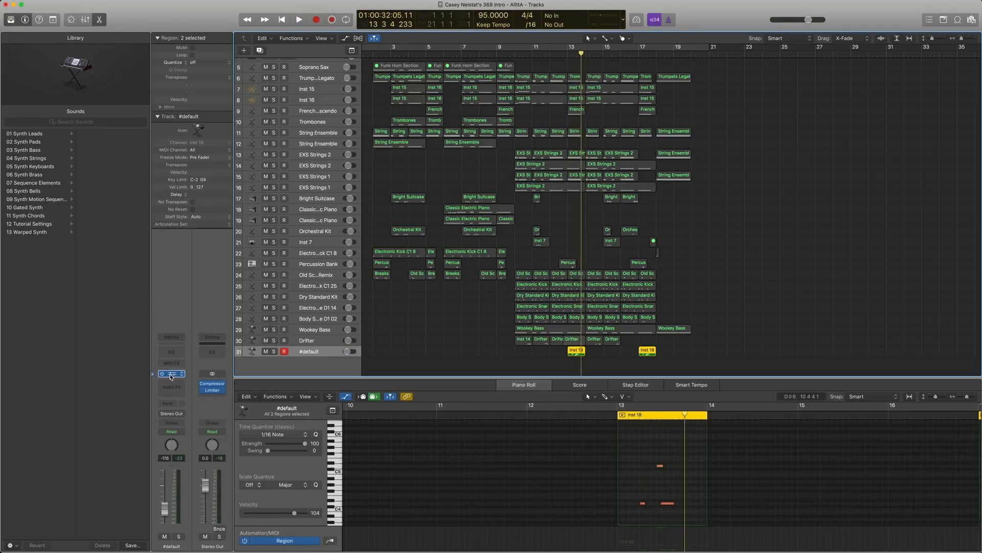
pyautogui.click(171, 375)
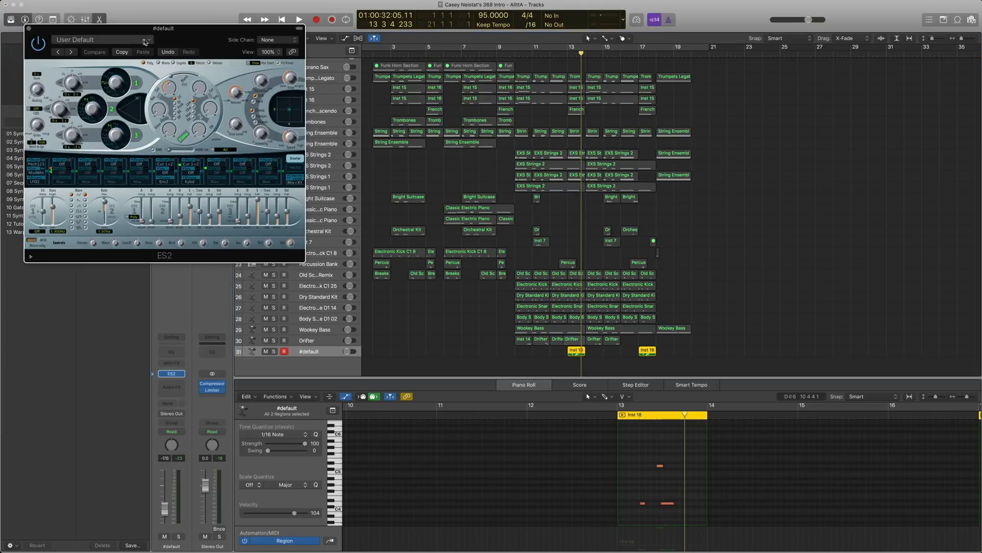
pyautogui.moveTo(145, 28); pyautogui.dragTo(272, 50)
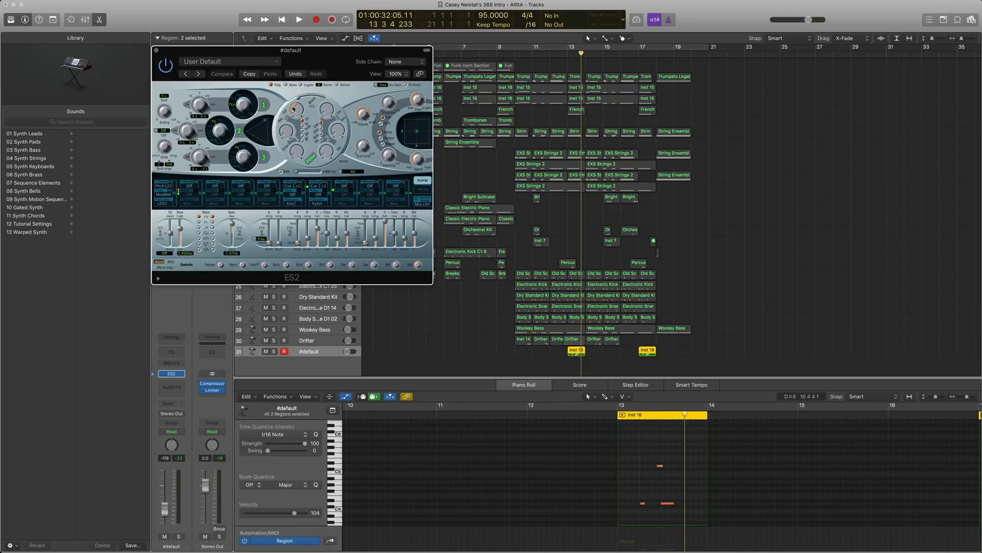
pyautogui.click(565, 56)
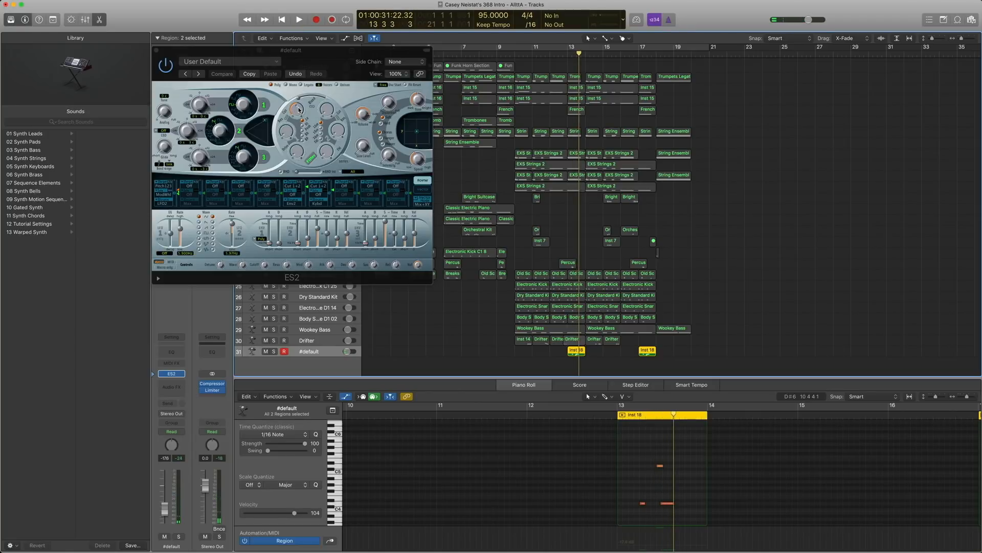
pyautogui.click(157, 50)
# Play track 31's Inst 18 regions soloed again from bar 13, and play the whole arrangement with solo off
pyautogui.press('space')
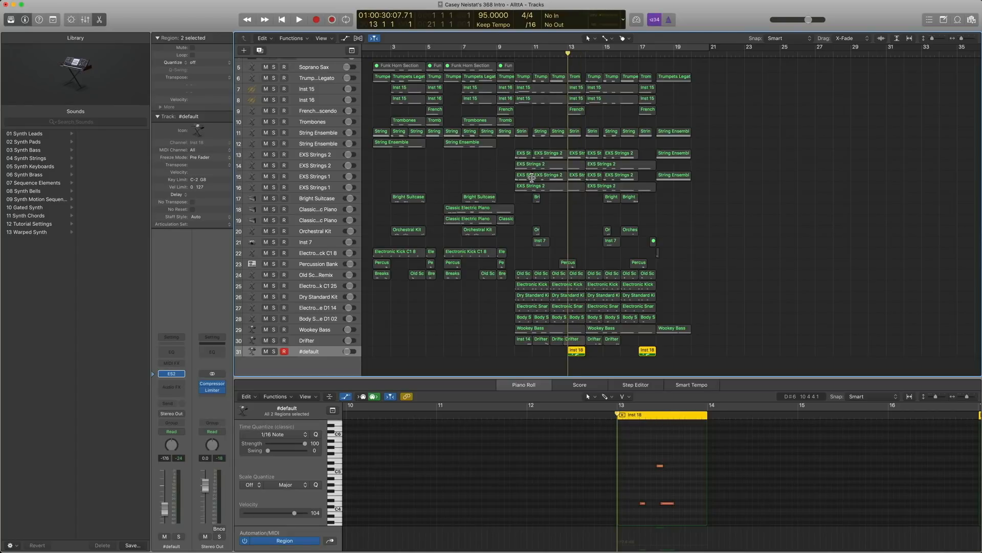
pyautogui.press('space')
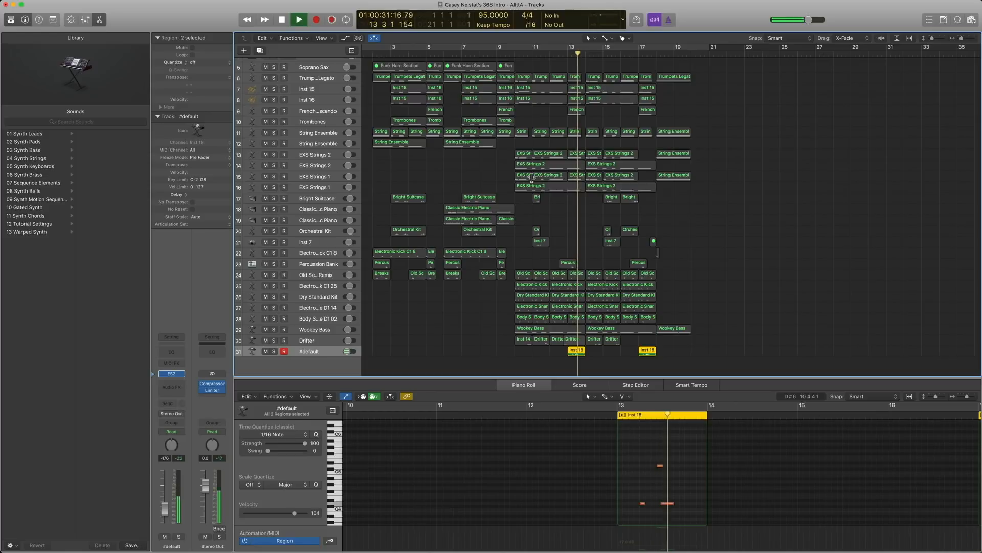
pyautogui.press('space')
pyautogui.press(',')
pyautogui.press('space')
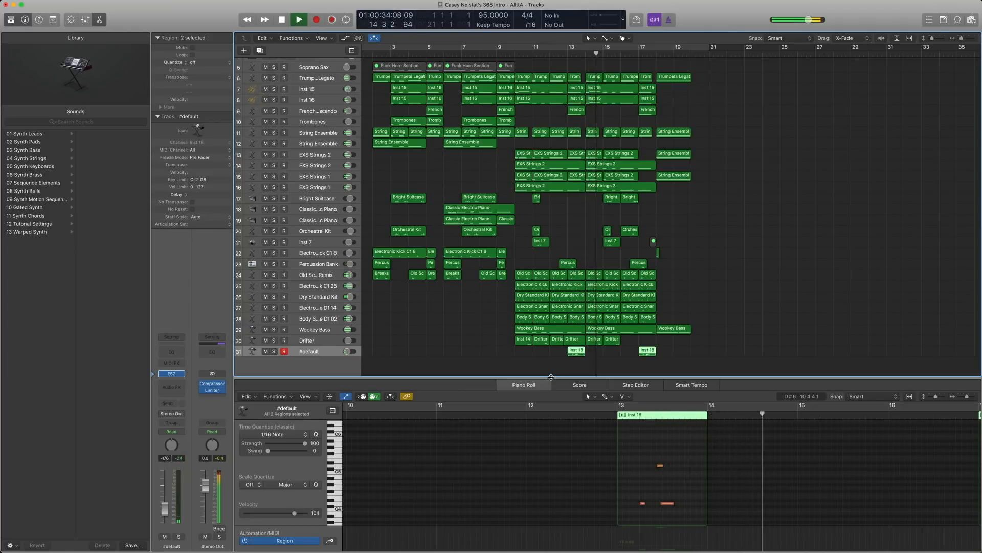
# Stop playback, close the piano roll, and play the regions of tracks 17 to 30 from bar 14 soloed together
pyautogui.press('space')
pyautogui.press('e')
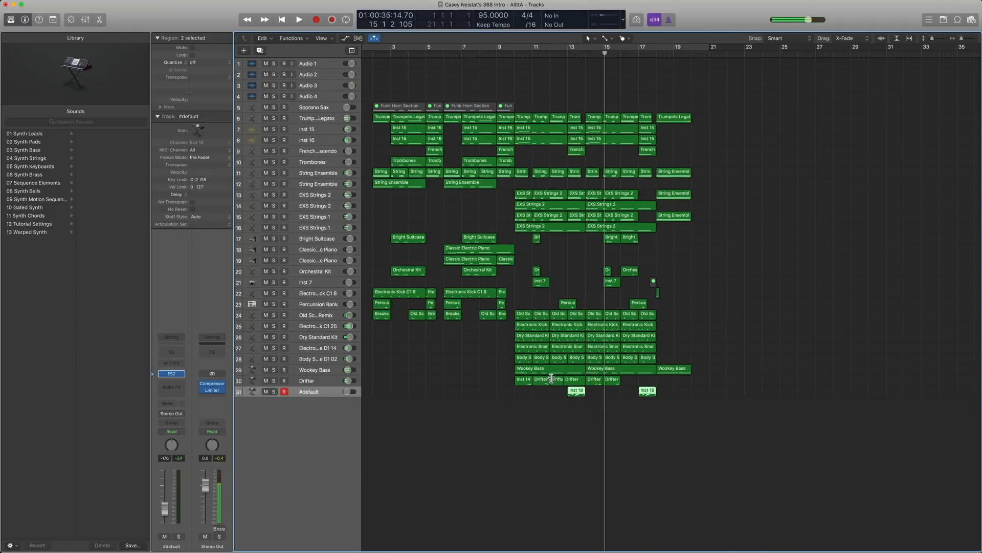
pyautogui.moveTo(632, 381); pyautogui.dragTo(594, 384)
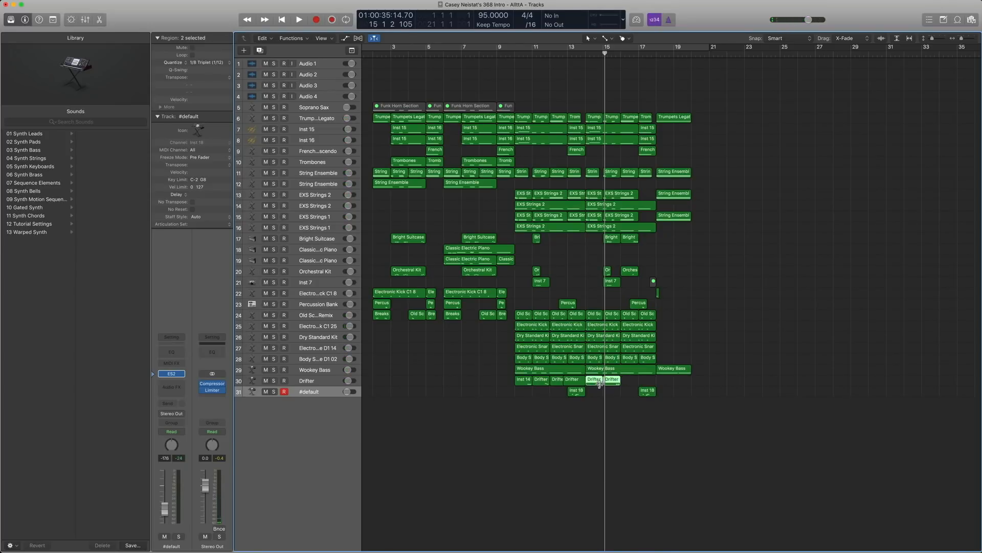
pyautogui.moveTo(648, 384); pyautogui.dragTo(592, 242)
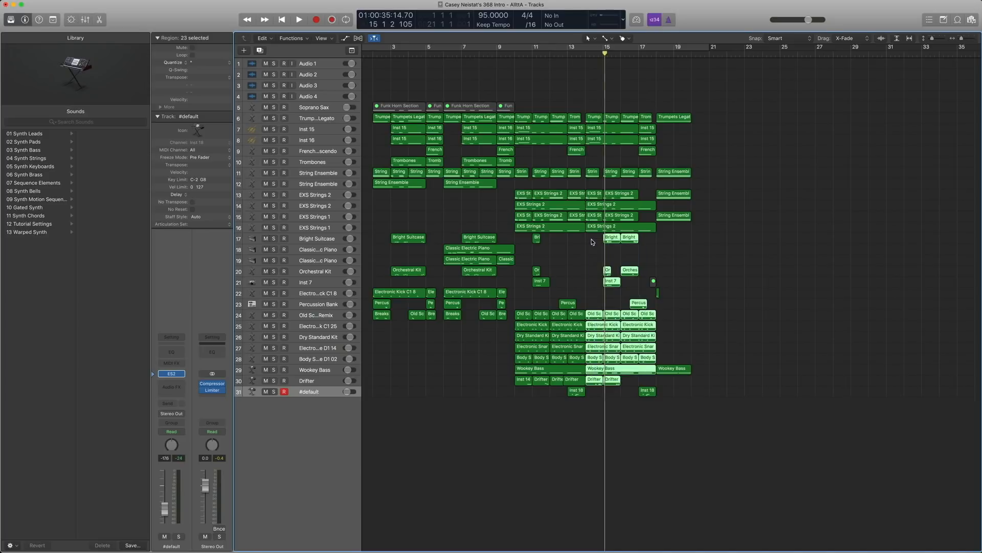
pyautogui.hotkey('ctrl', 's')
pyautogui.hotkey('shift', 'Return')
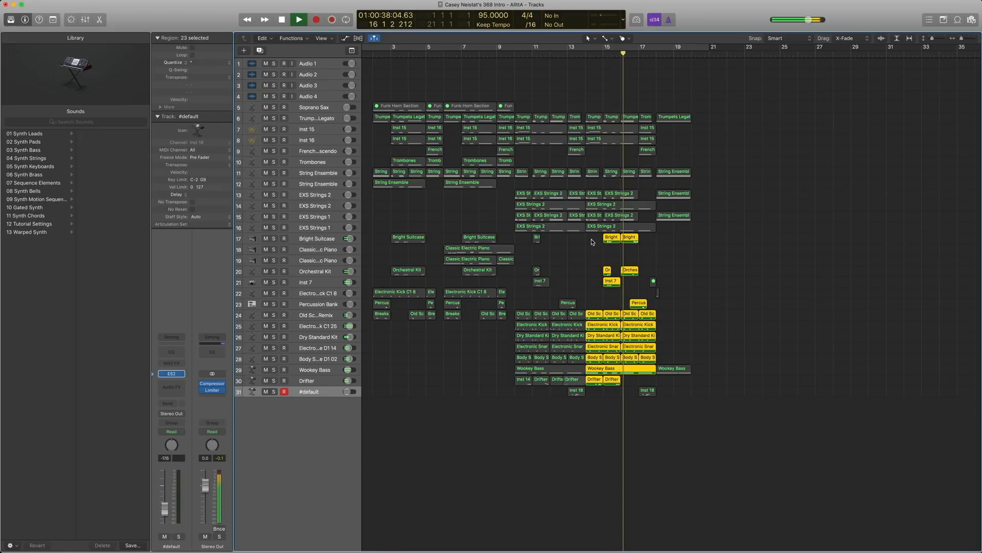
pyautogui.press('space')
pyautogui.hotkey('ctrl', 's')
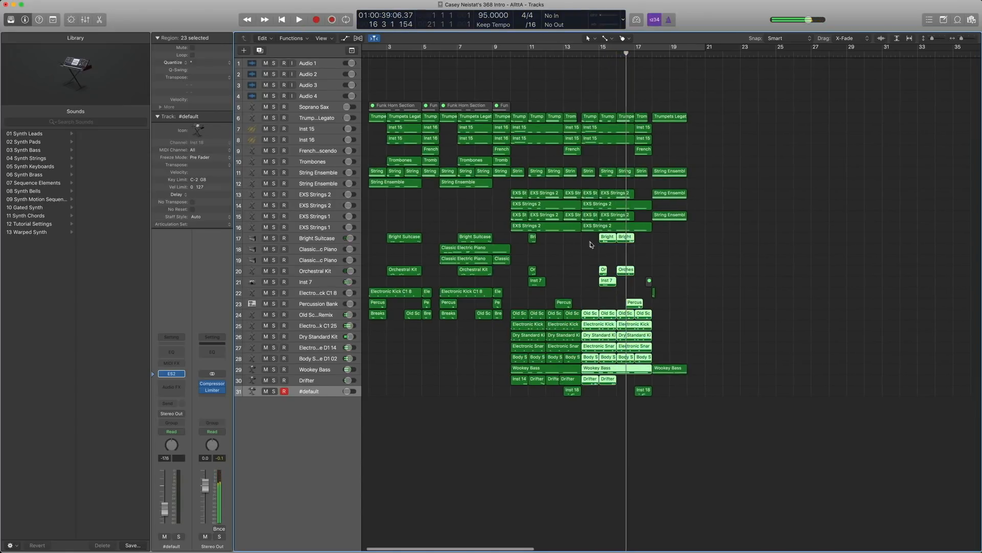
# Select the Bright Suitcase region at bar 16 on track 17 and play it soloed
pyautogui.moveTo(666, 328); pyautogui.dragTo(561, 177)
pyautogui.click(621, 294)
pyautogui.click(627, 266)
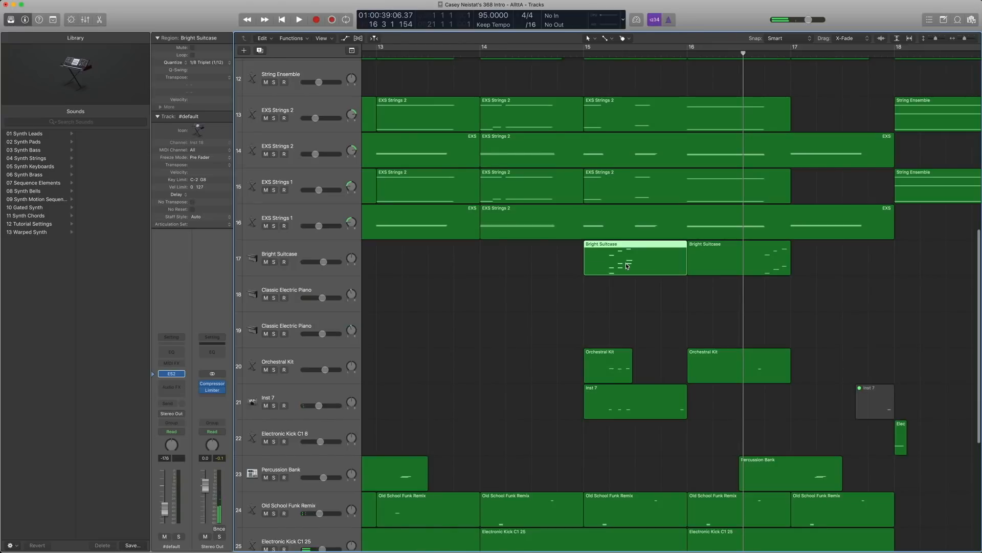
pyautogui.click(738, 270)
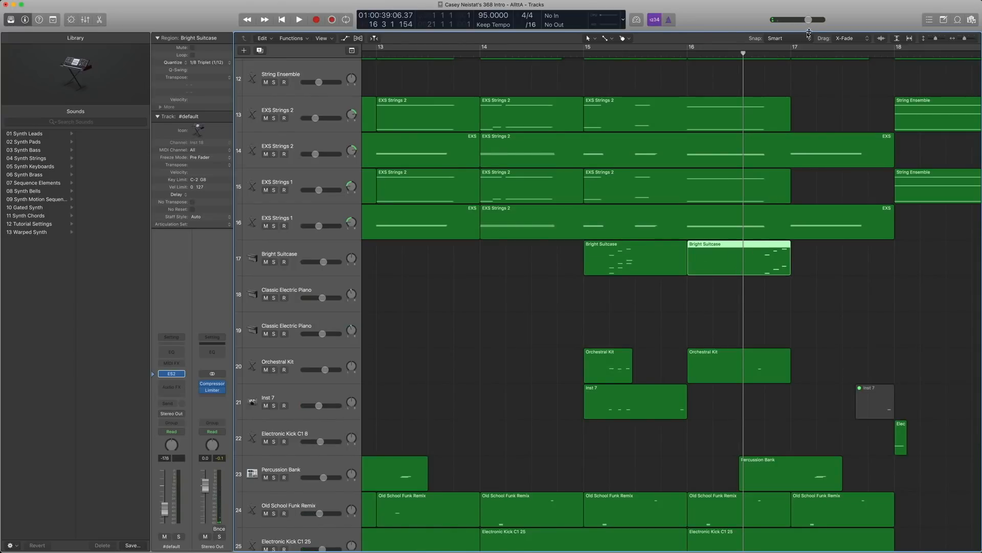
pyautogui.hotkey('ctrl', 's')
pyautogui.press('space')
pyautogui.press('space')
pyautogui.hotkey('ctrl', 's')
# Solo the Bright Suitcase region at bar 15, show its notes and play it from bar 15
pyautogui.click(617, 268)
pyautogui.hotkey('ctrl', 's')
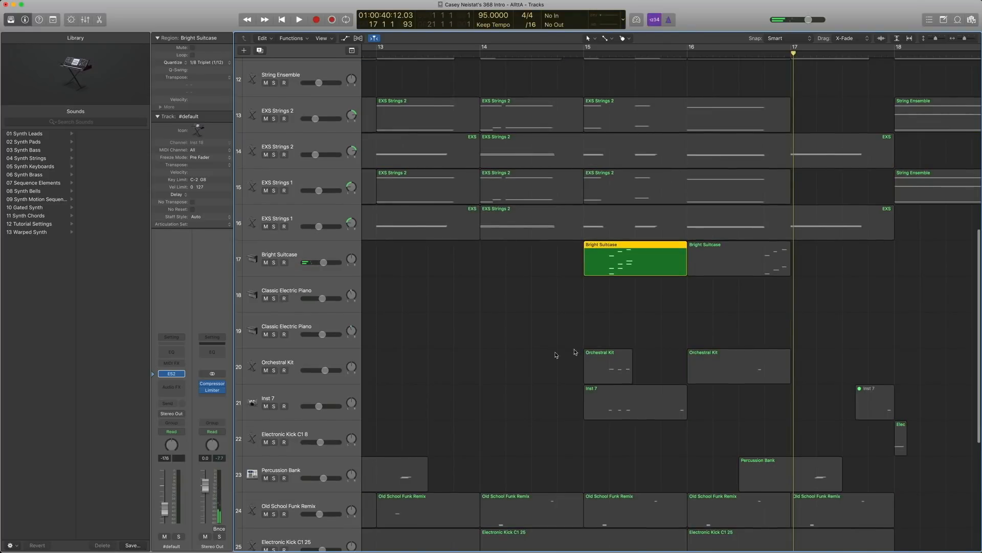
pyautogui.doubleClick(607, 256)
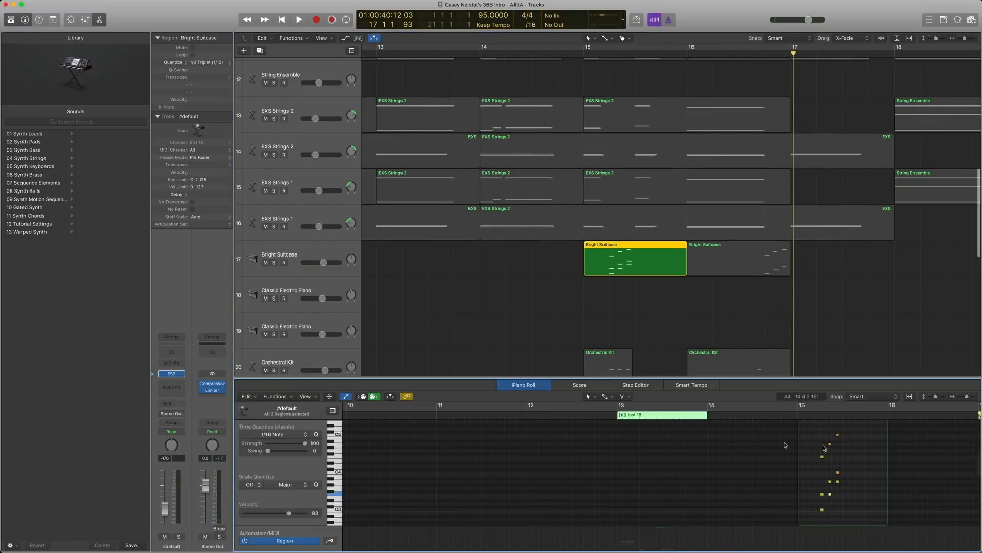
pyautogui.click(599, 55)
pyautogui.press('space')
pyautogui.press('space')
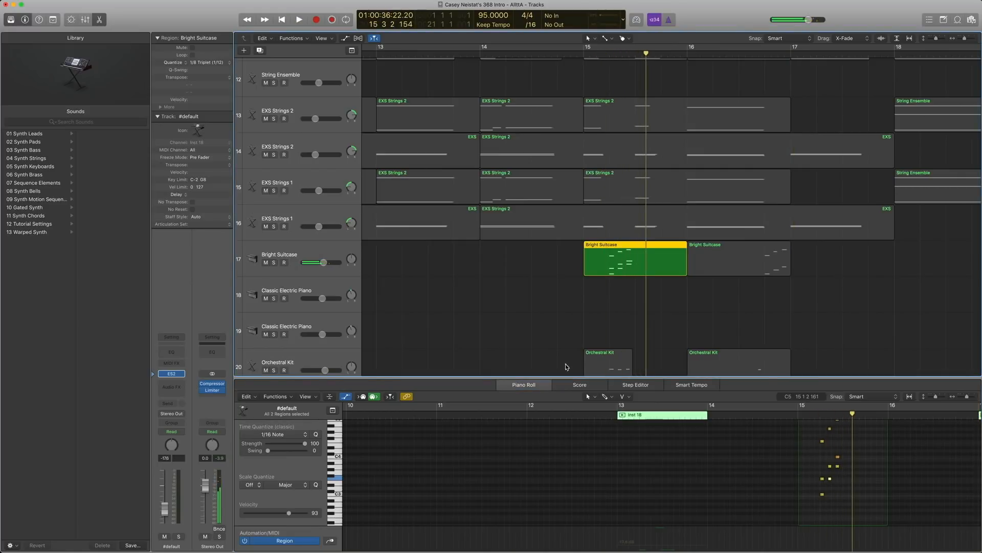
# Turn solo off for the Bright Suitcase region at bar 15 and close the piano roll
pyautogui.doubleClick(576, 378)
pyautogui.doubleClick(608, 262)
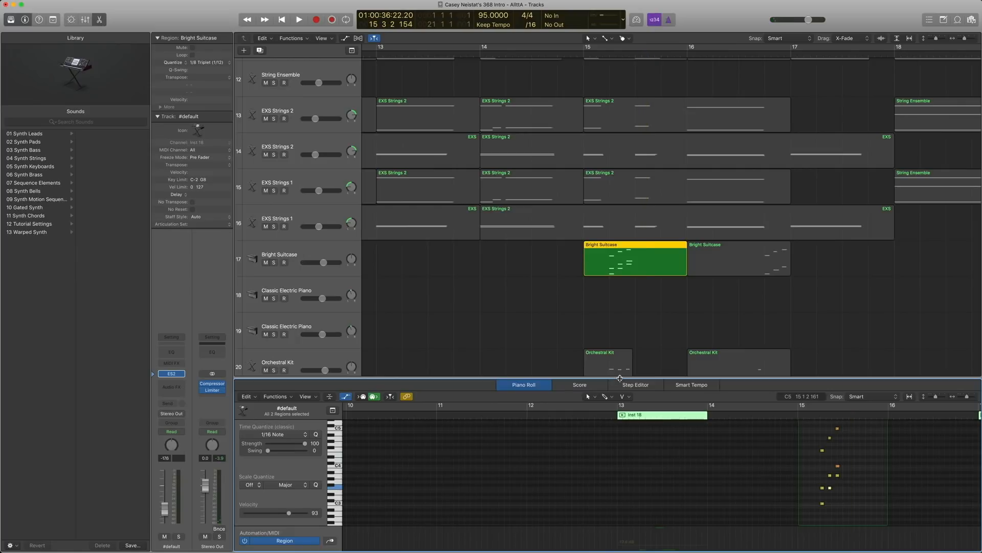
pyautogui.hotkey('ctrl', 's')
pyautogui.doubleClick(620, 378)
pyautogui.press('z')
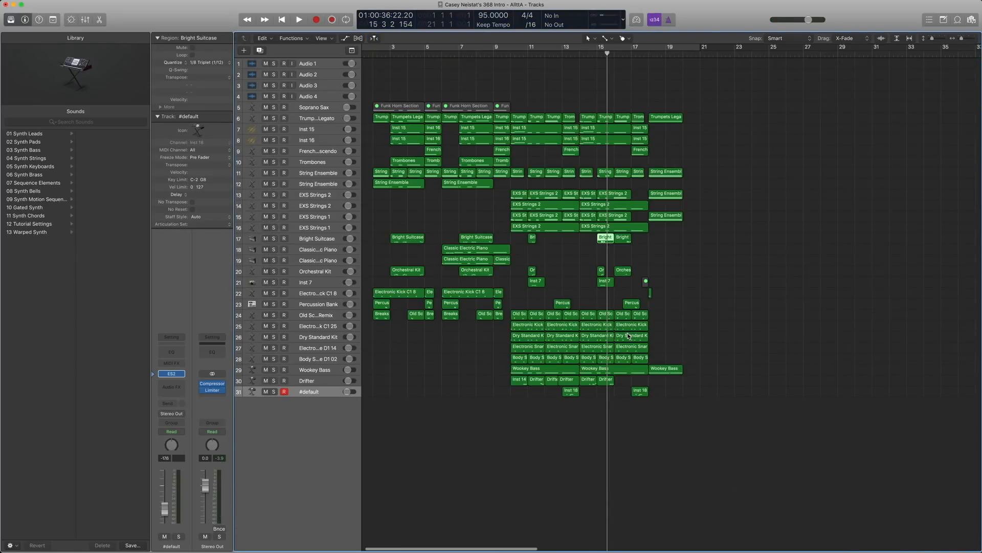